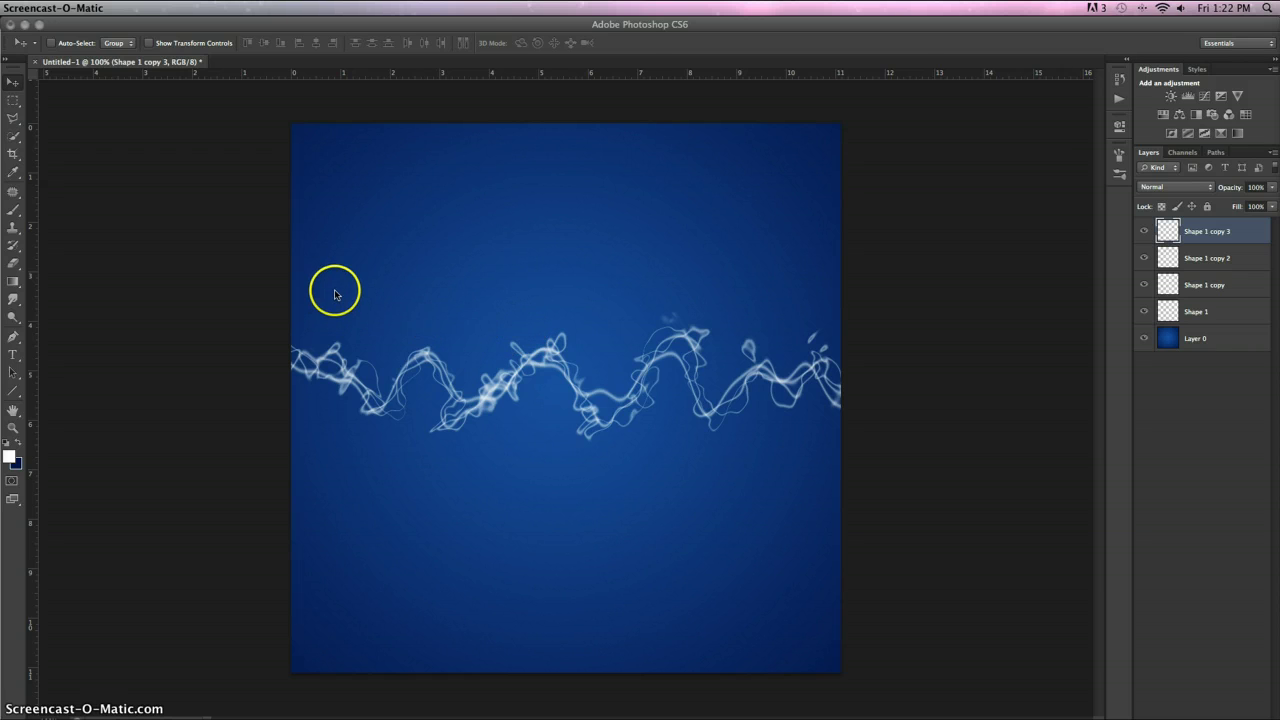
Create a new blank document 800 pixels wide and 800 pixels high.
click(191, 288)
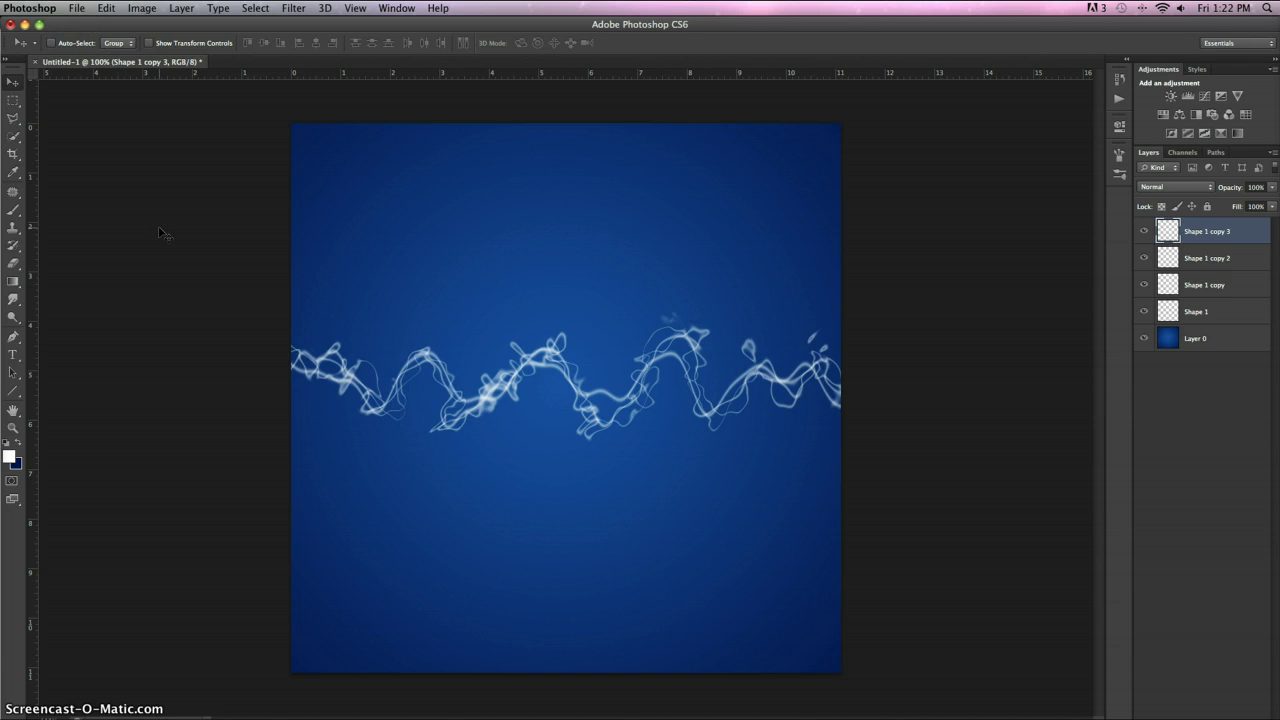
key(super+n)
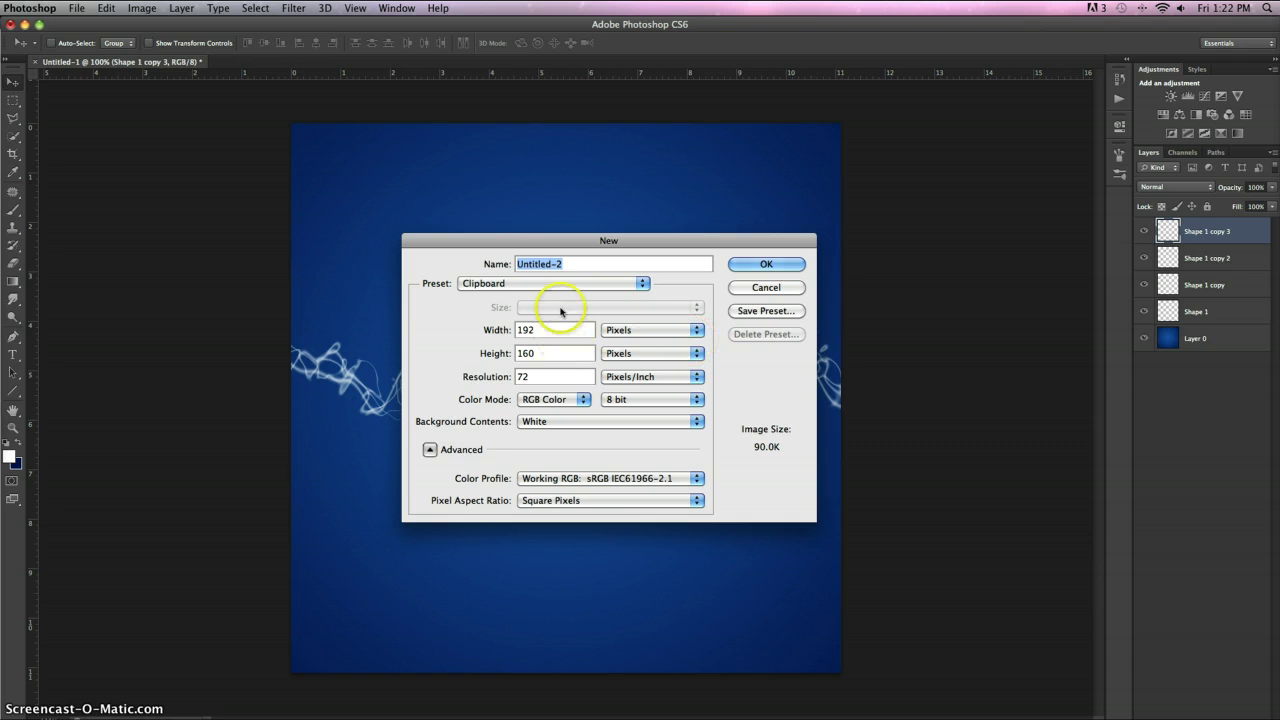
drag(540, 330, 505, 330)
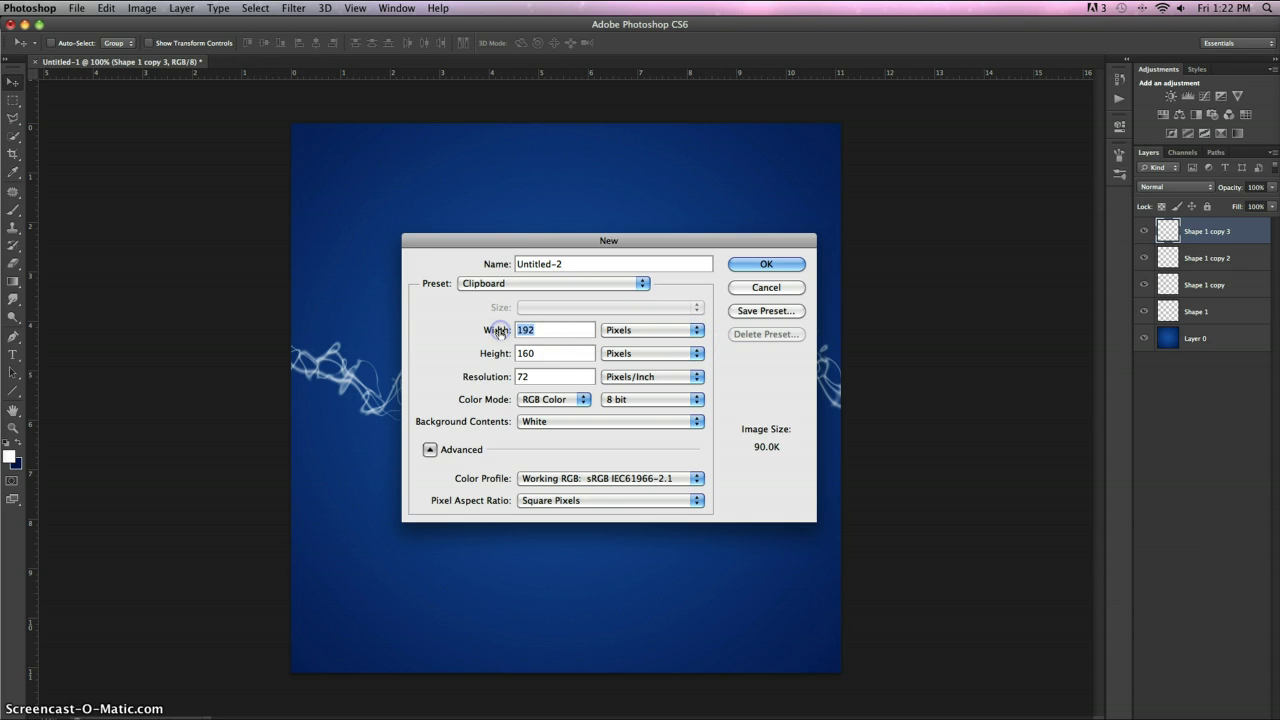
text(800)
key(Tab)
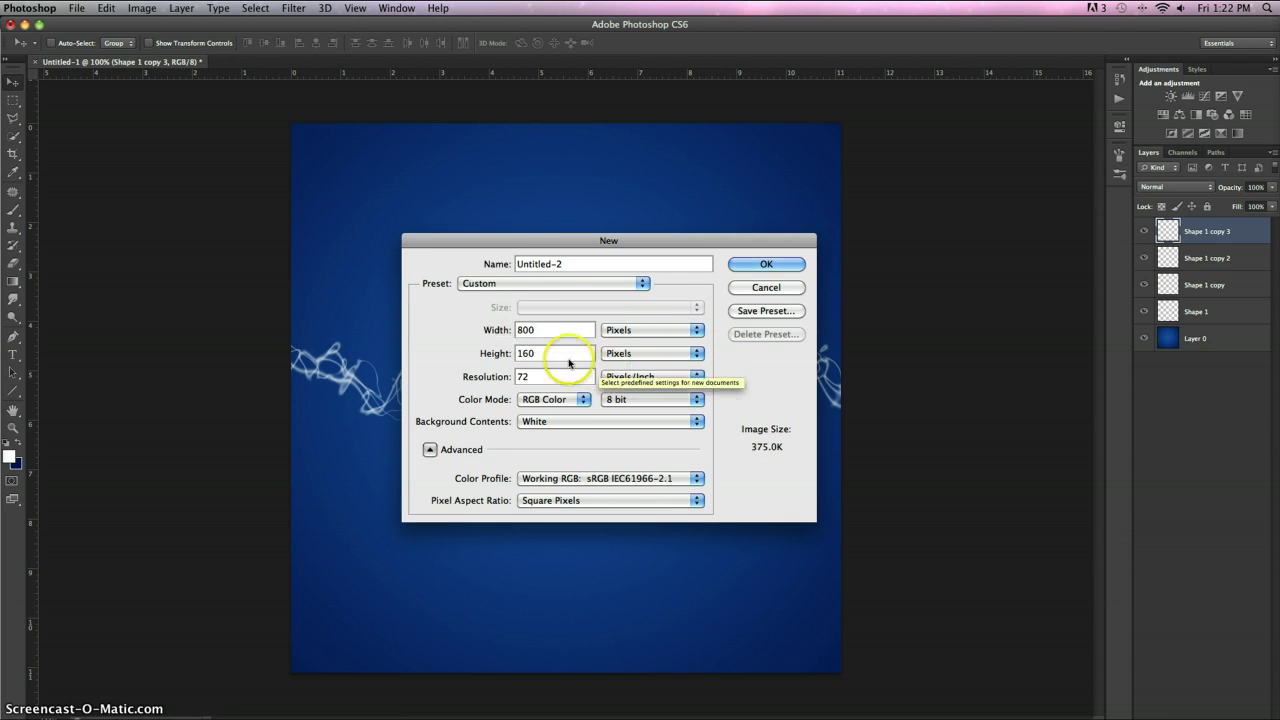
text(800)
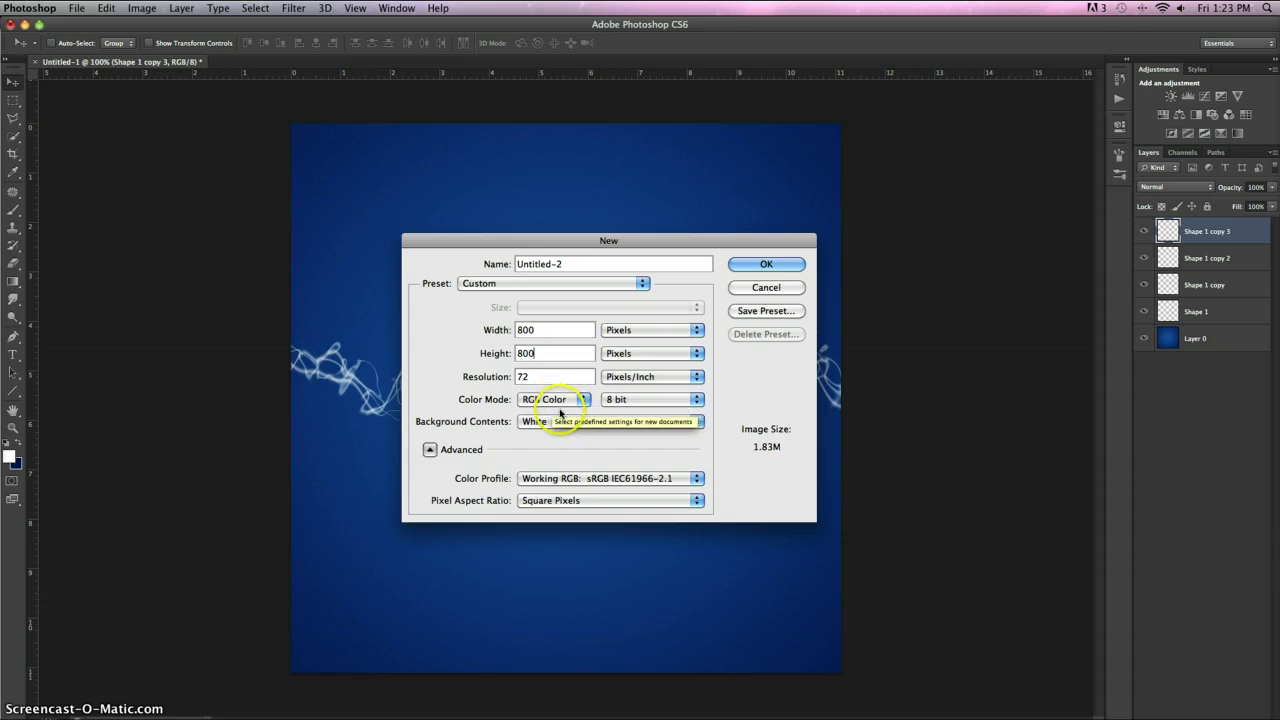
click(766, 262)
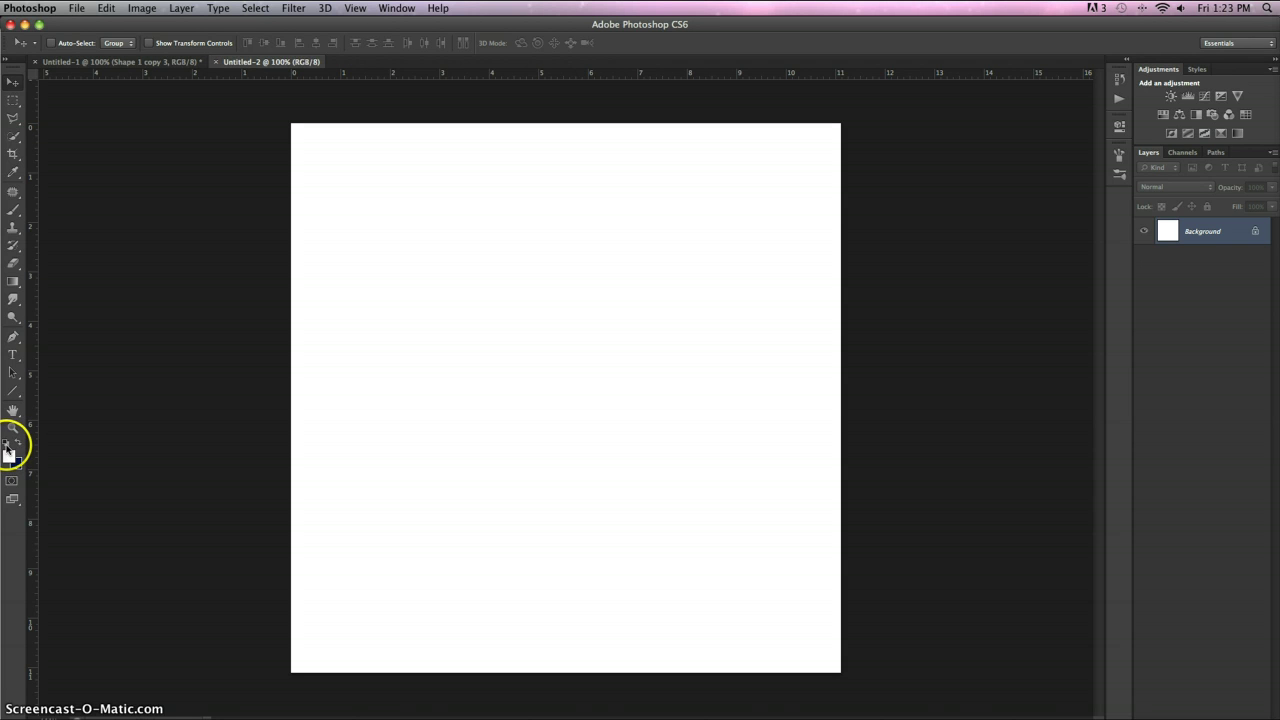
Set the foreground colour to blue #0d6dc6 and fill the background with a radial gradient from the canvas centre past the upper-right corner.
click(10, 455)
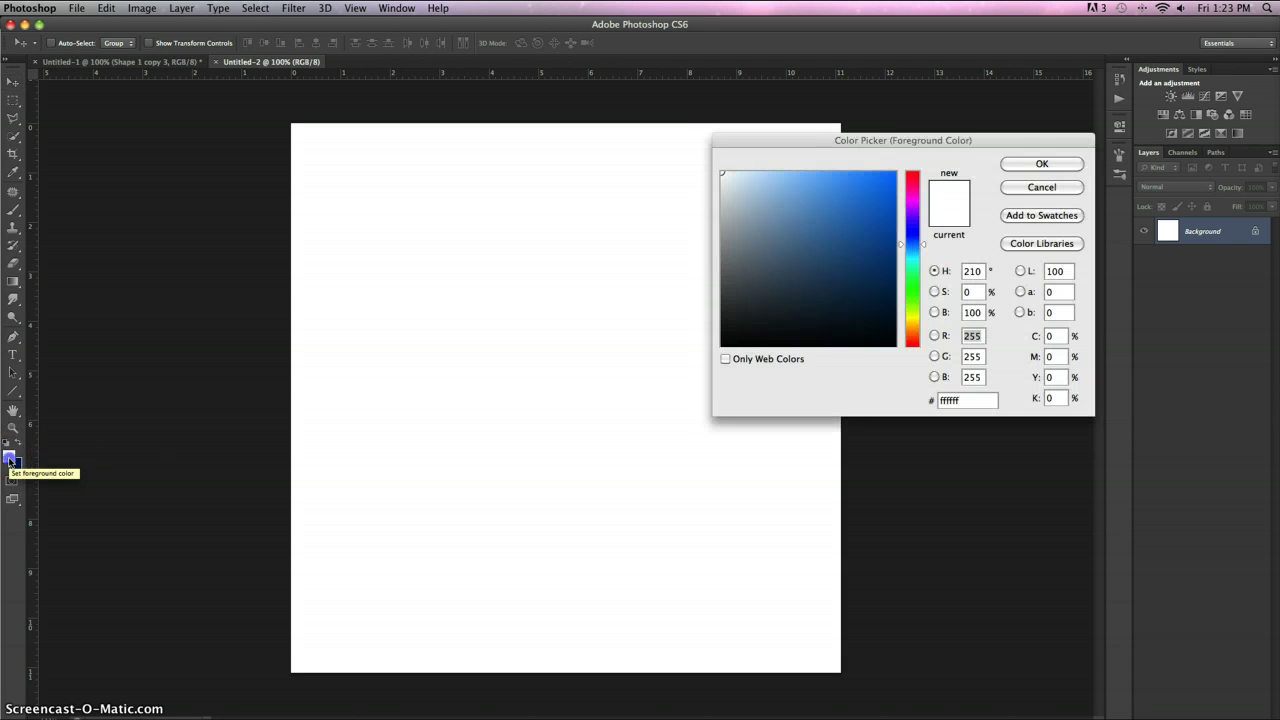
mouse_move(914, 242)
mouse_down()
mouse_move(912, 217)
mouse_move(914, 245)
mouse_up()
click(887, 206)
click(884, 210)
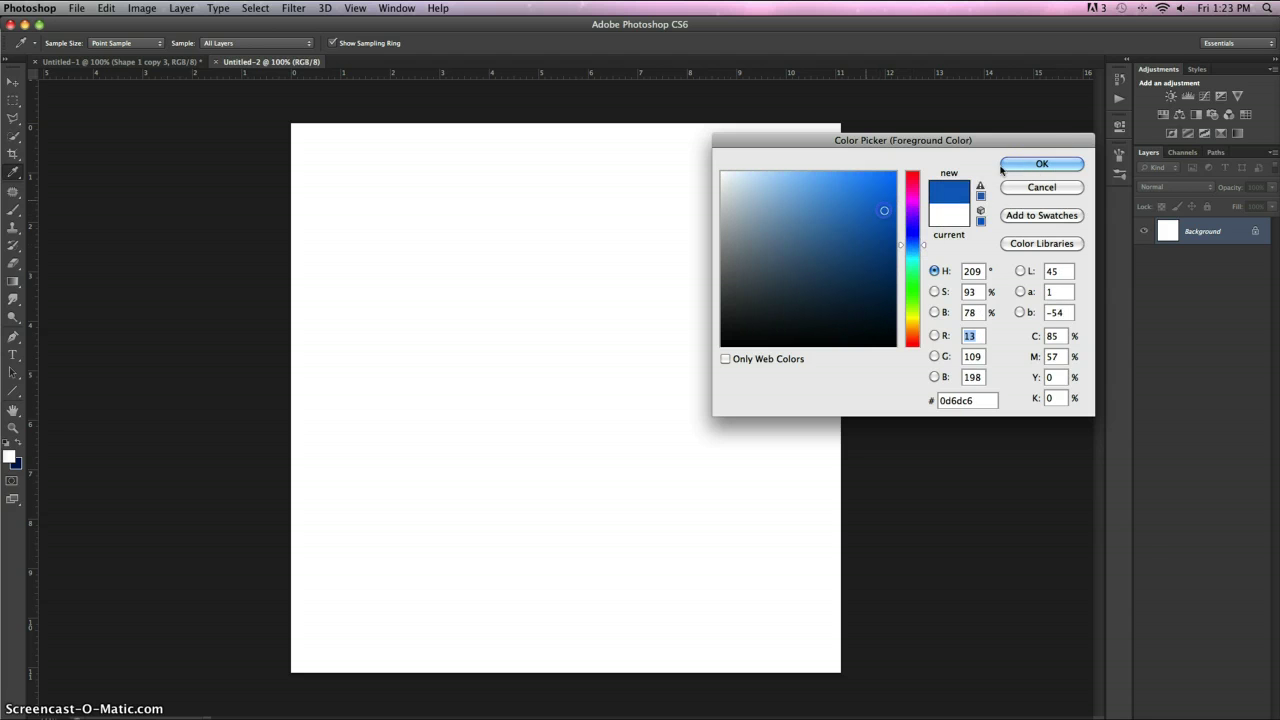
click(1042, 165)
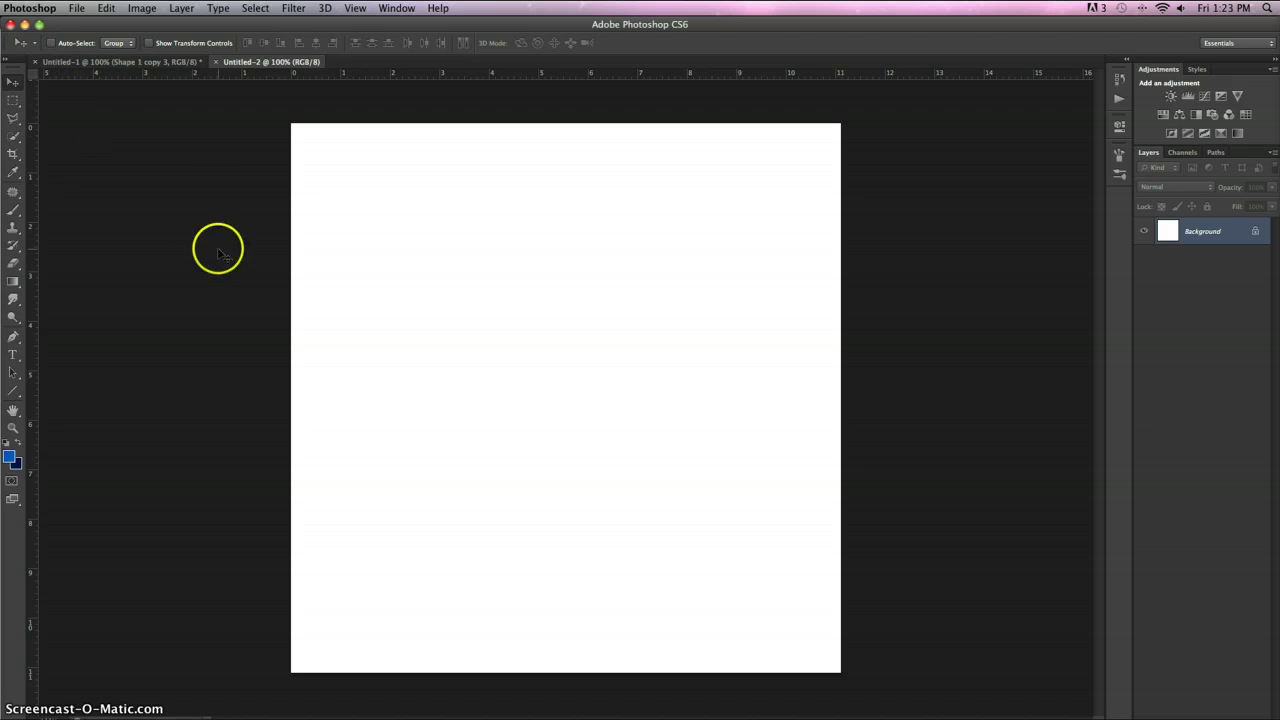
key(g)
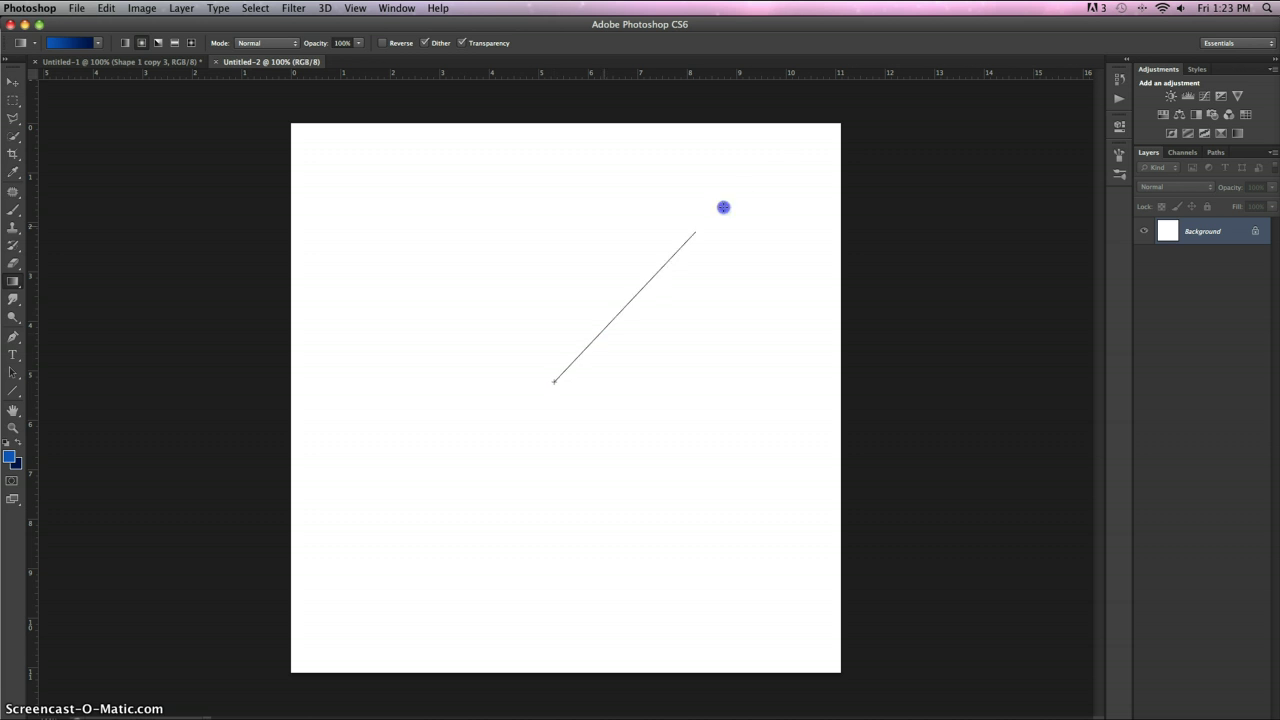
drag(723, 207, 869, 97)
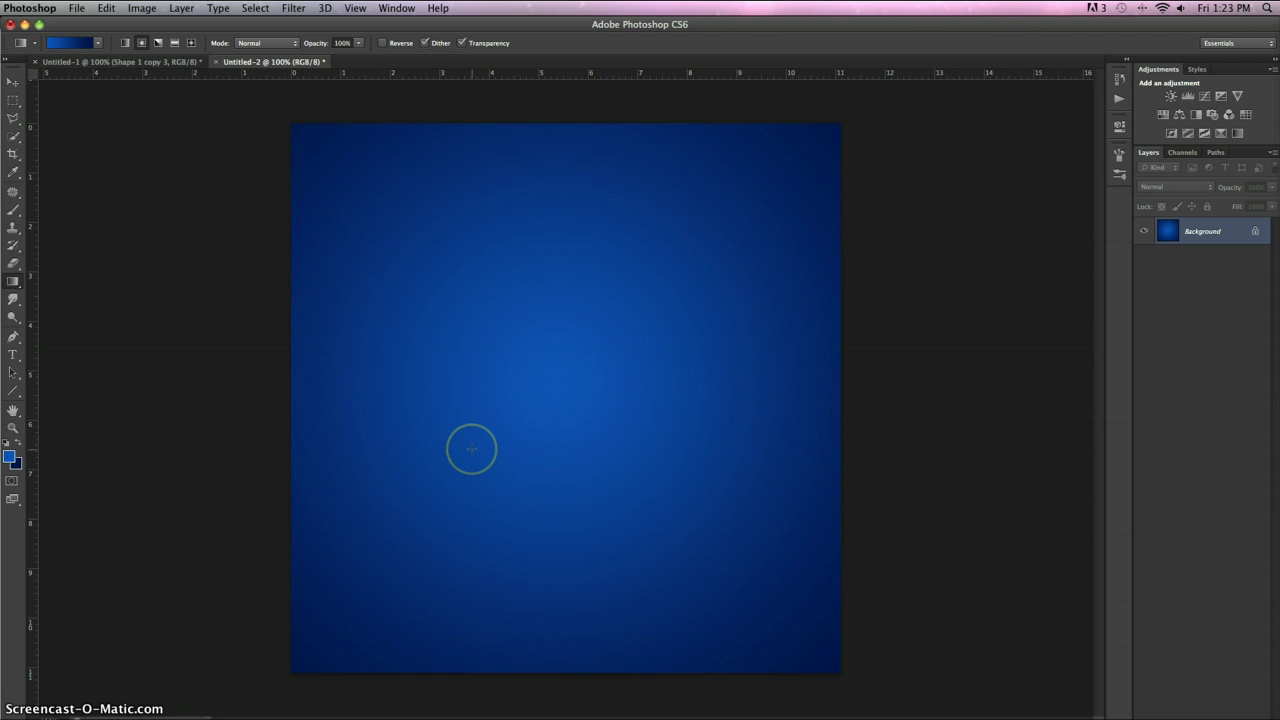
Draw a white 1 px line shape about 1004 px long, horizontally across the middle and beyond both canvas edges.
click(13, 394)
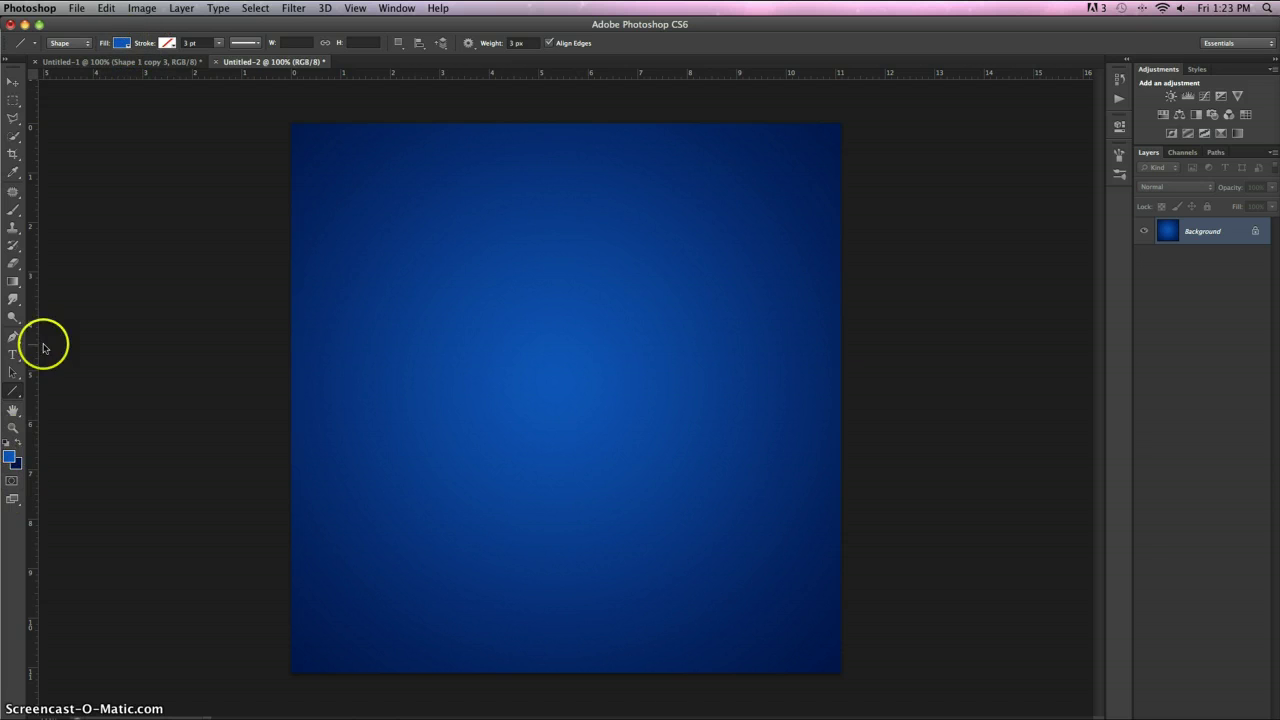
click(121, 43)
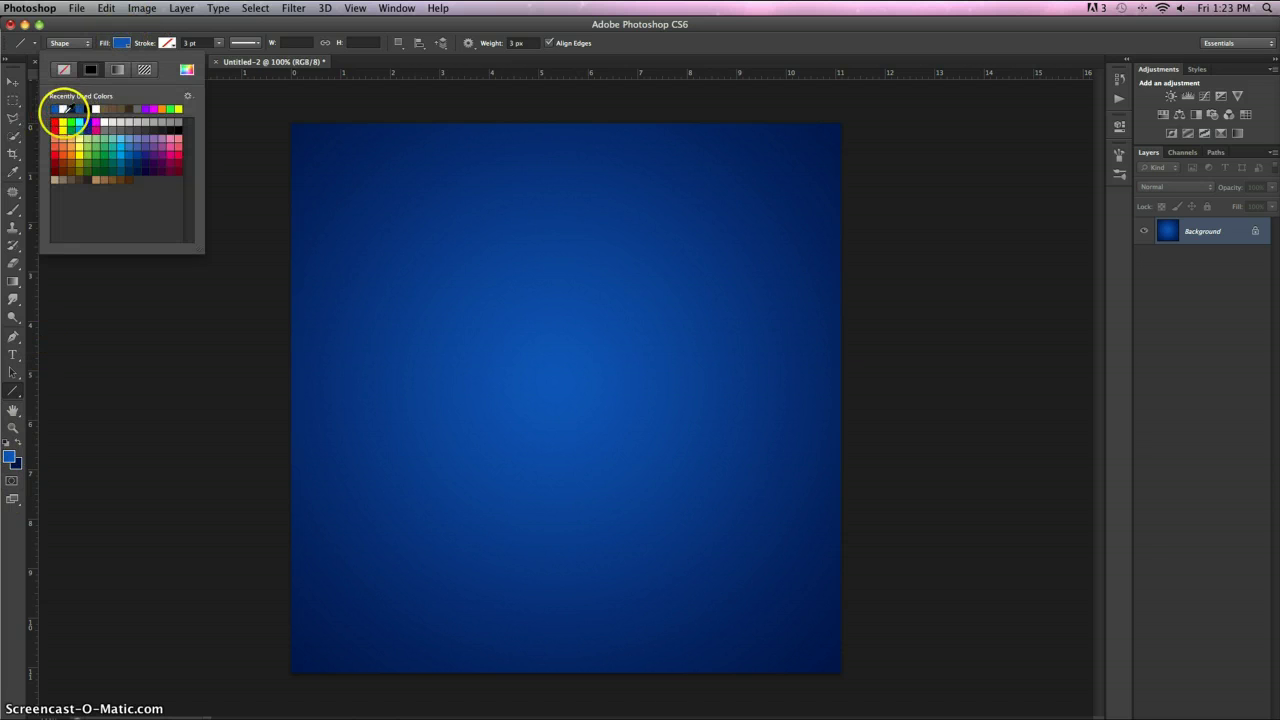
click(121, 43)
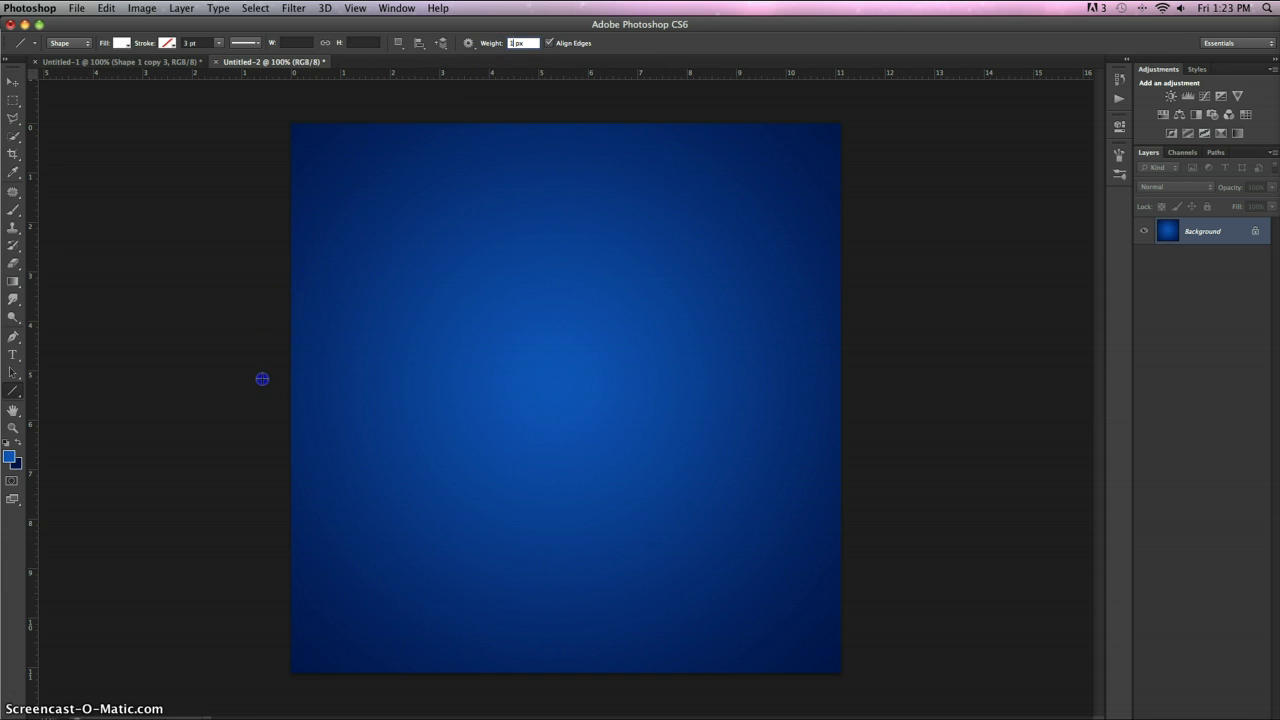
mouse_move(262, 378)
mouse_down()
mouse_move(1093, 404)
mouse_move(966, 363)
mouse_move(949, 379)
mouse_up()
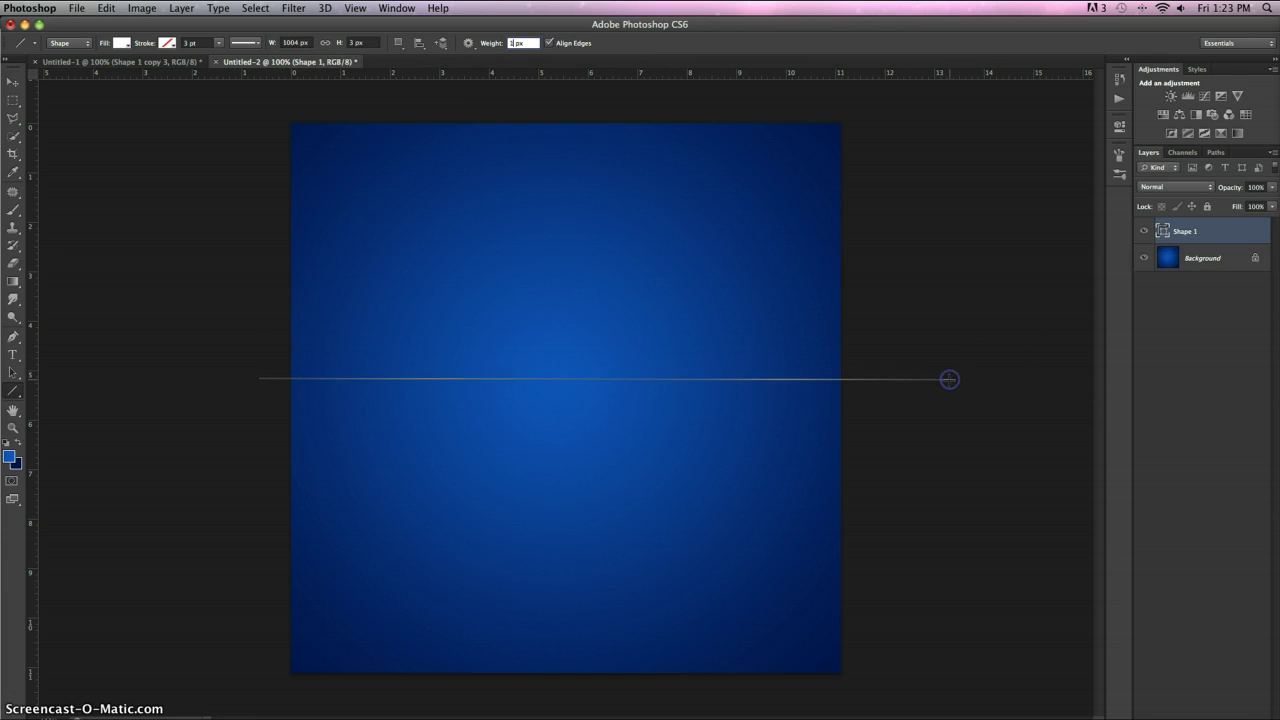
click(9, 85)
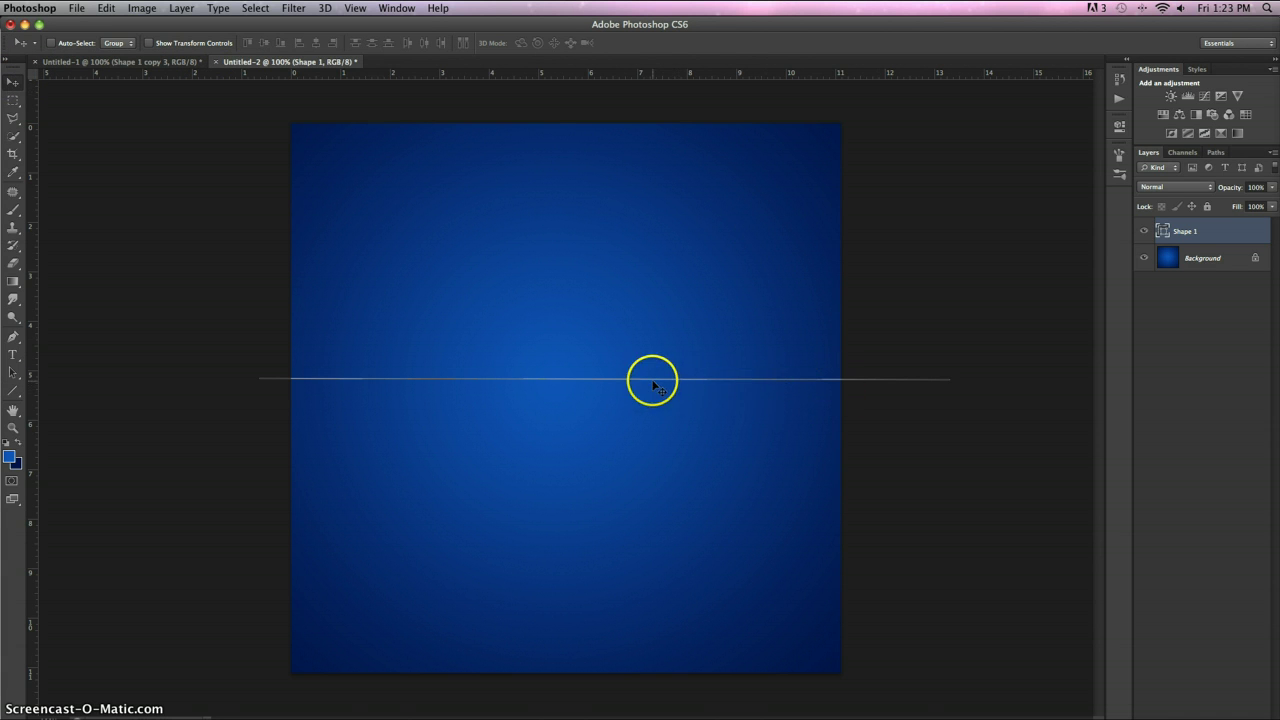
Rasterize the line shape and apply a Gaussian Blur with a radius of 1.4 pixels.
click(294, 9)
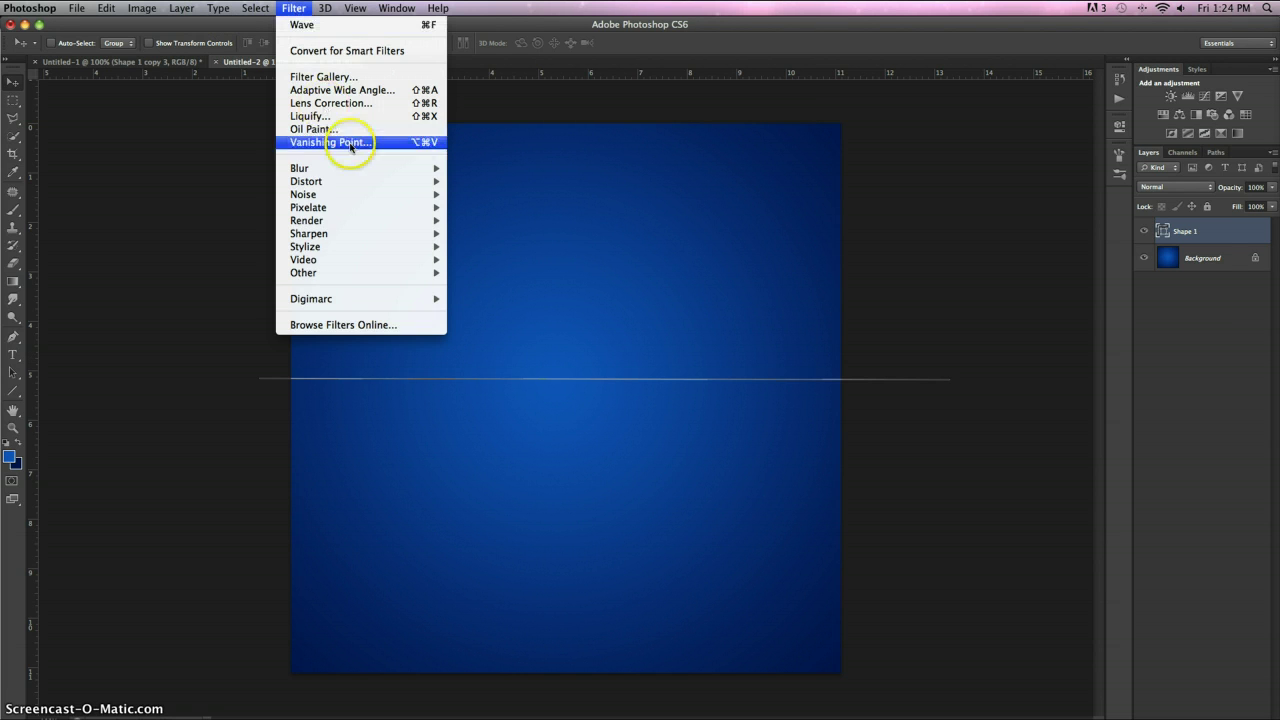
mouse_move(384, 172)
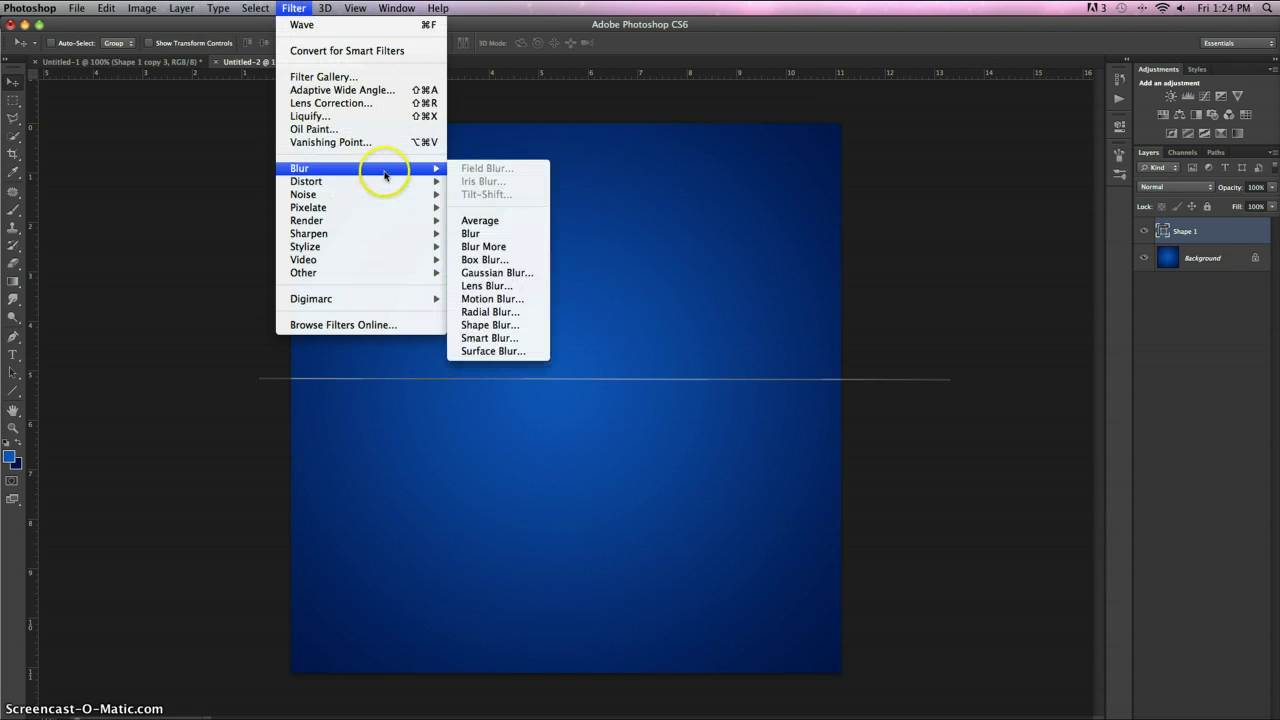
click(488, 273)
click(746, 257)
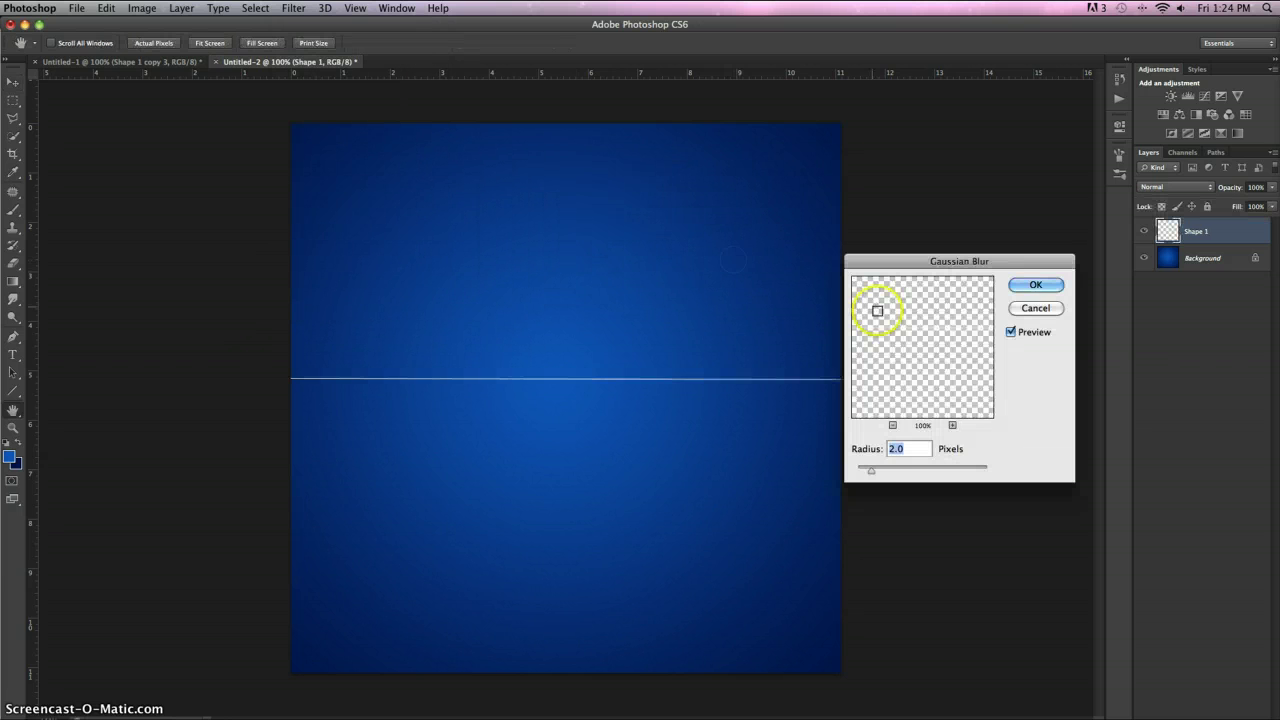
drag(886, 478, 862, 474)
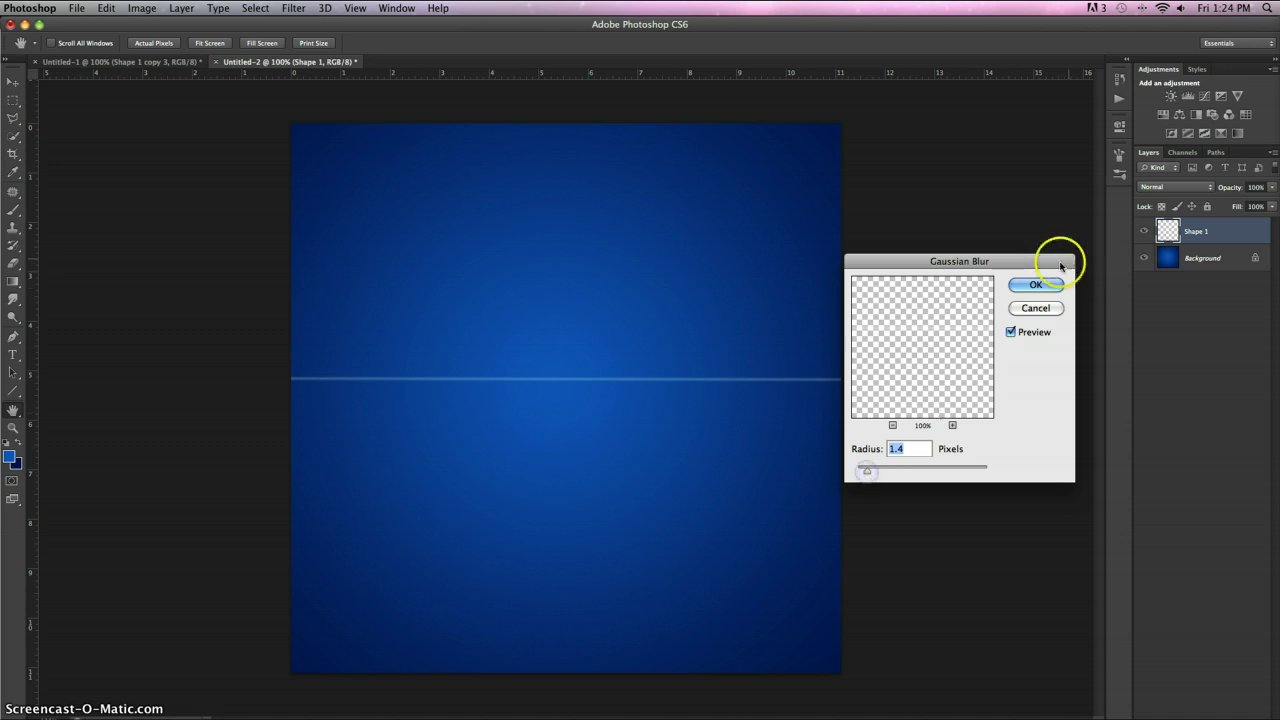
click(1036, 284)
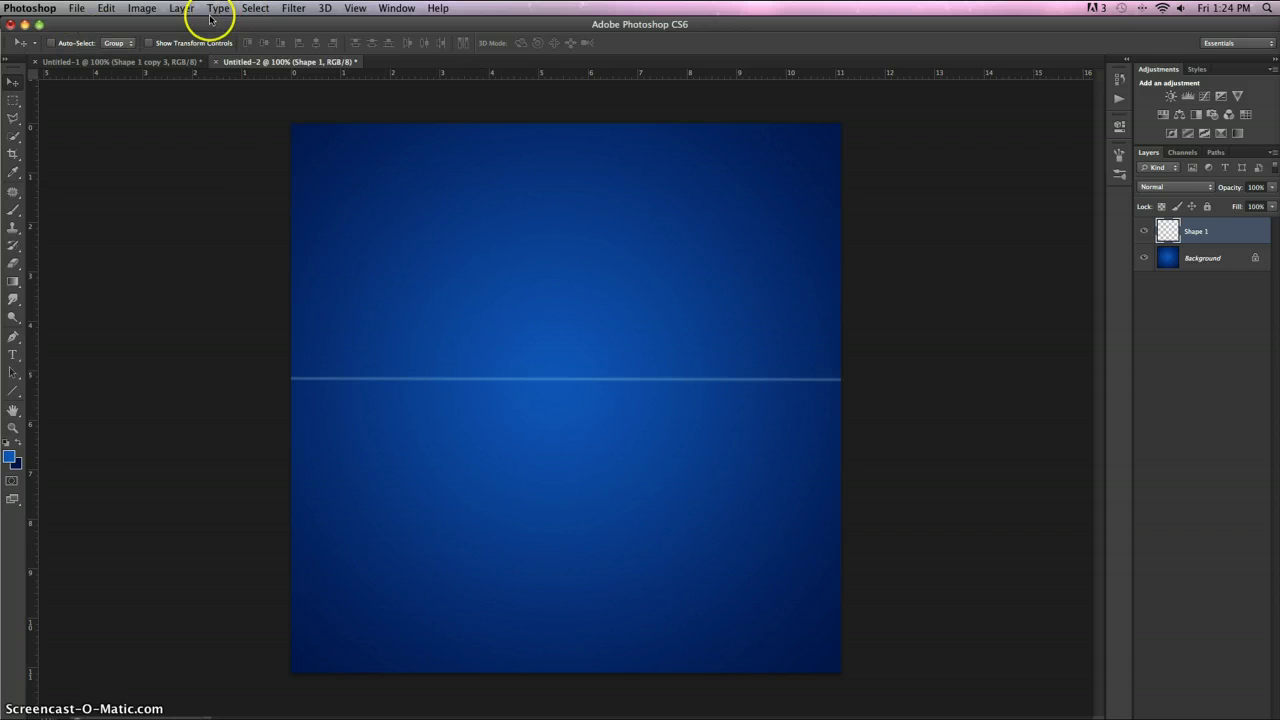
Distort the blurred line with the Wave filter, using the Sine type and a randomized pattern.
click(294, 8)
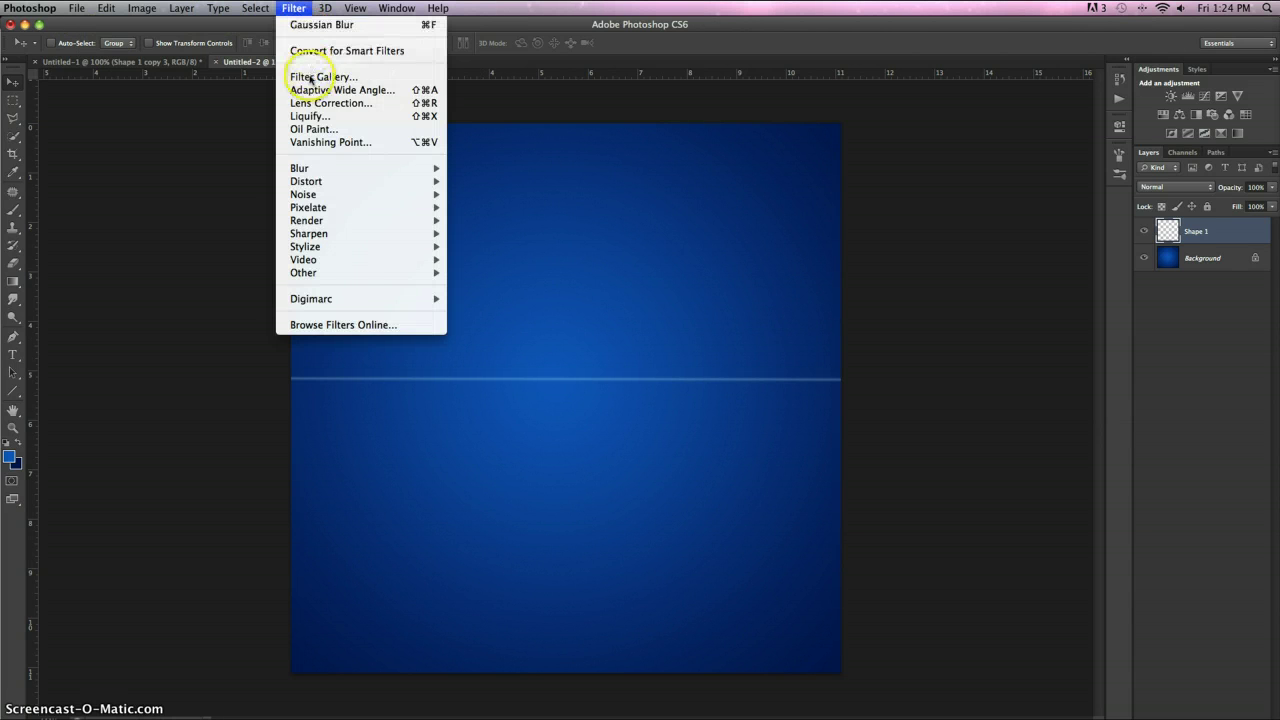
mouse_move(320, 181)
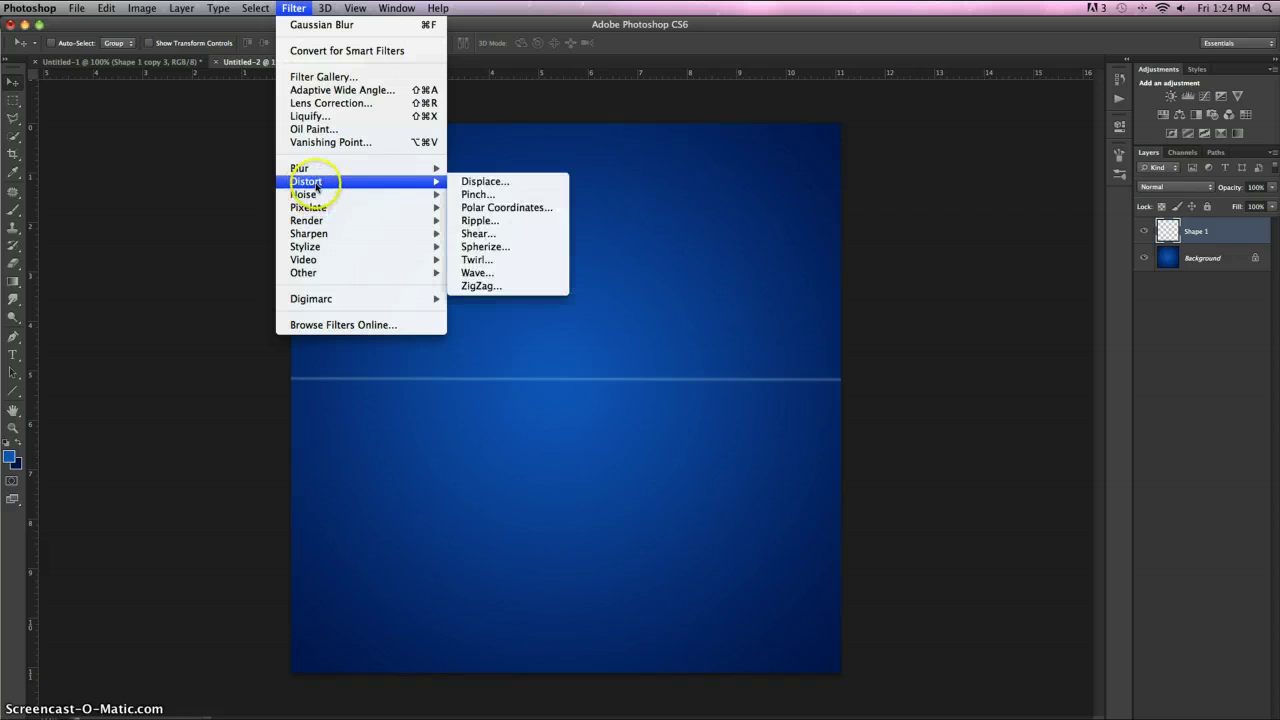
click(476, 272)
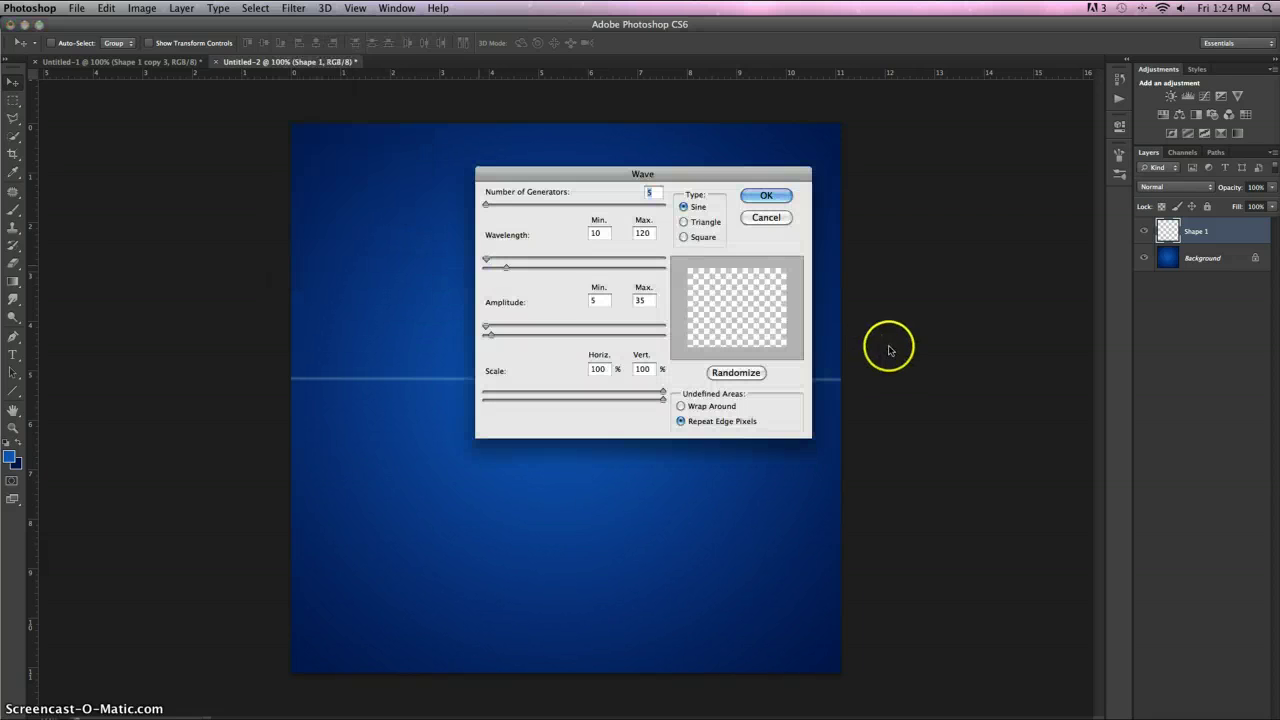
drag(673, 177, 883, 157)
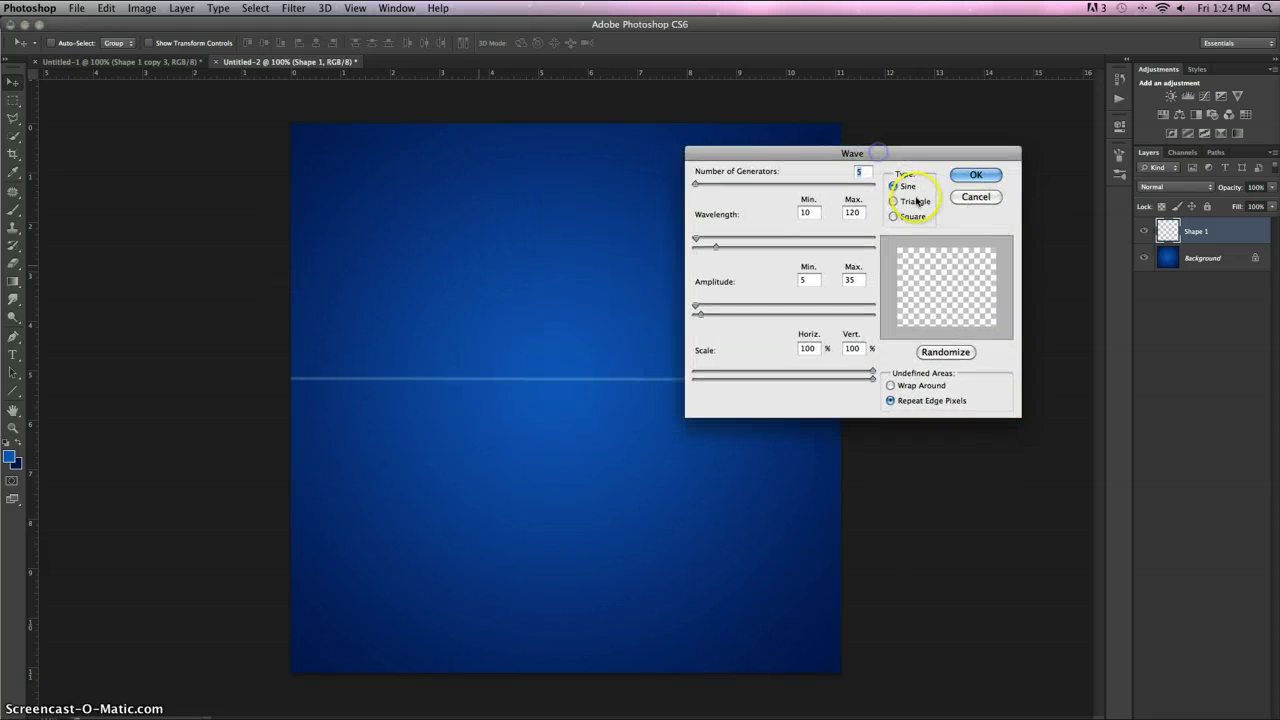
click(958, 355)
click(975, 176)
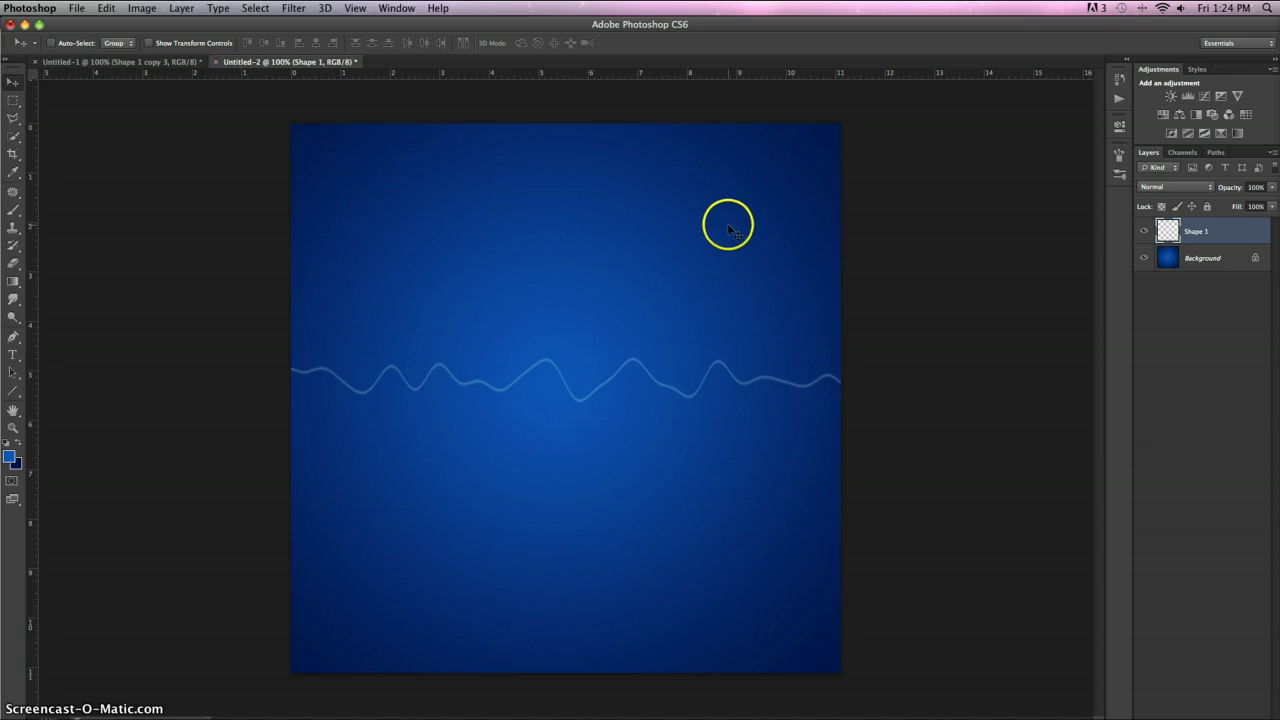
Add an Outer Glow layer style to the Shape 1 layer and set the glow colour to white.
double_click(1245, 235)
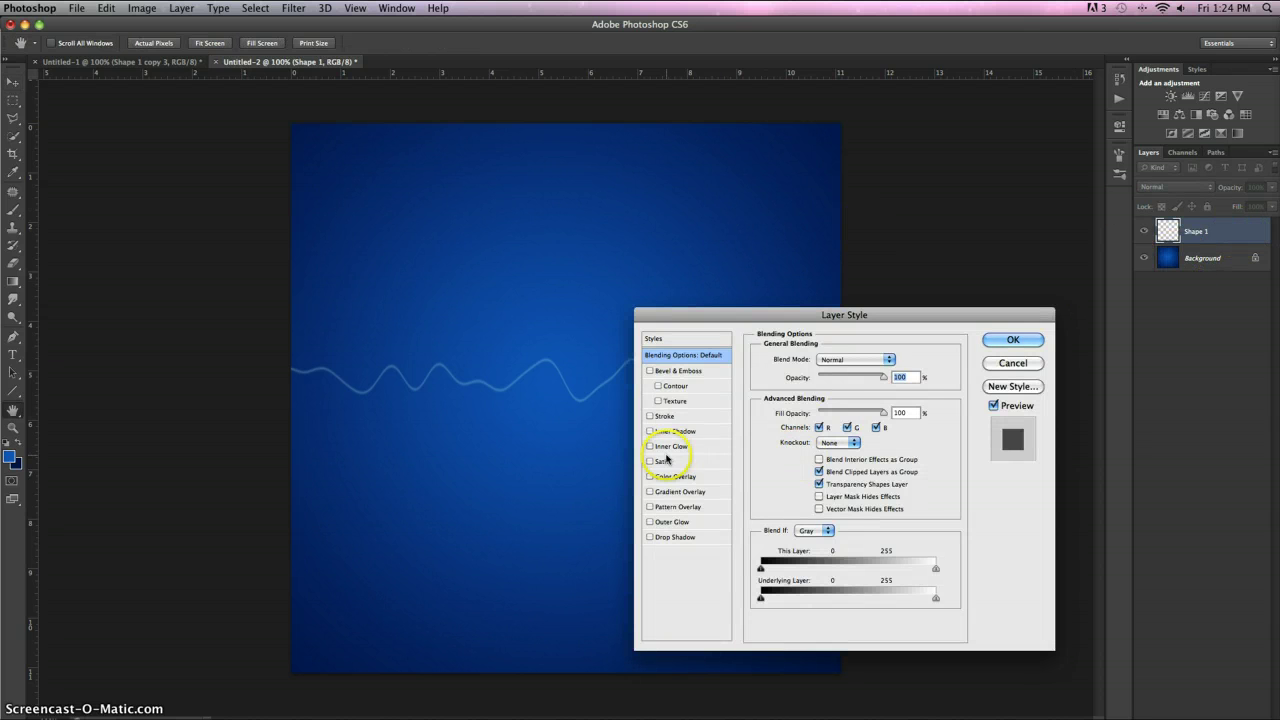
click(669, 521)
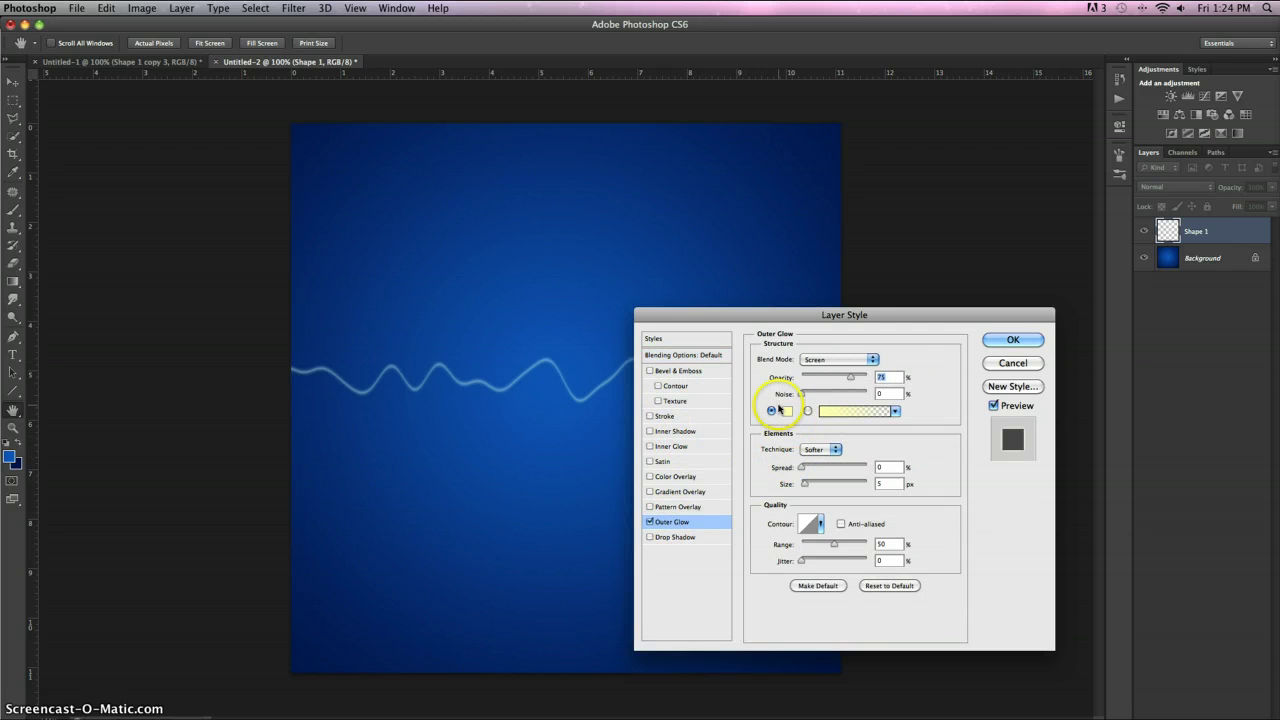
click(781, 410)
drag(817, 277, 686, 131)
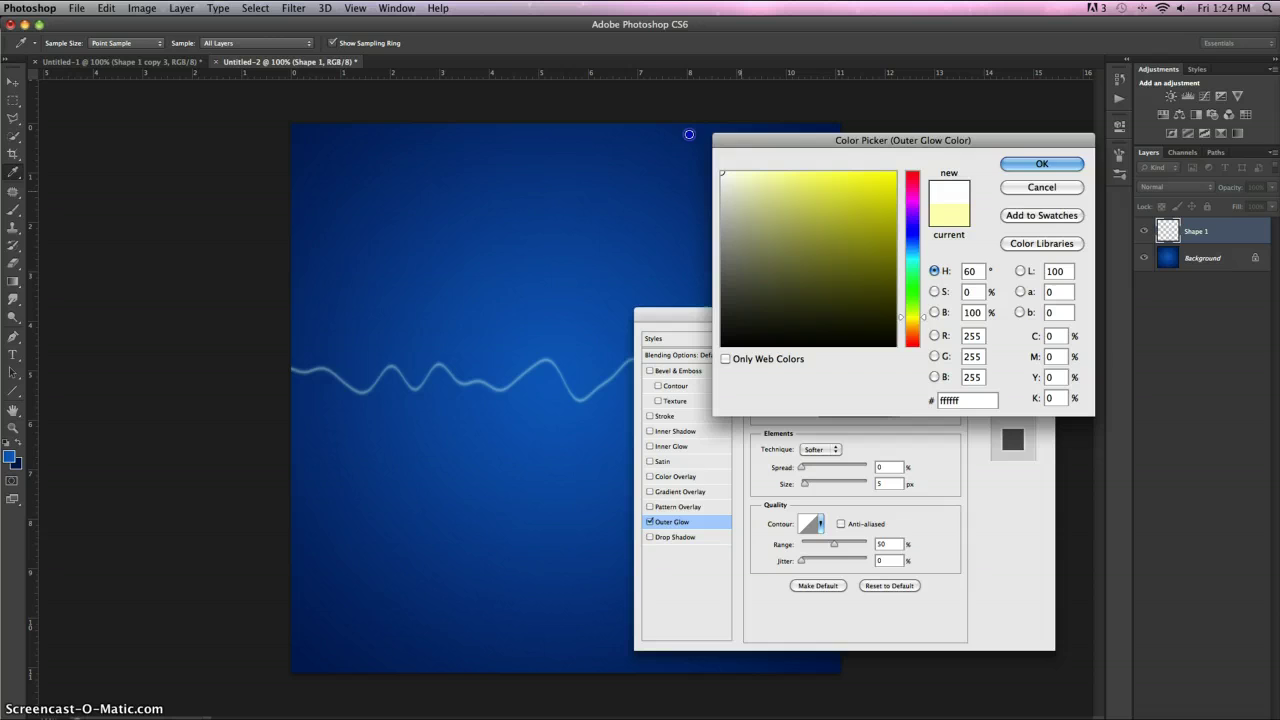
click(1019, 172)
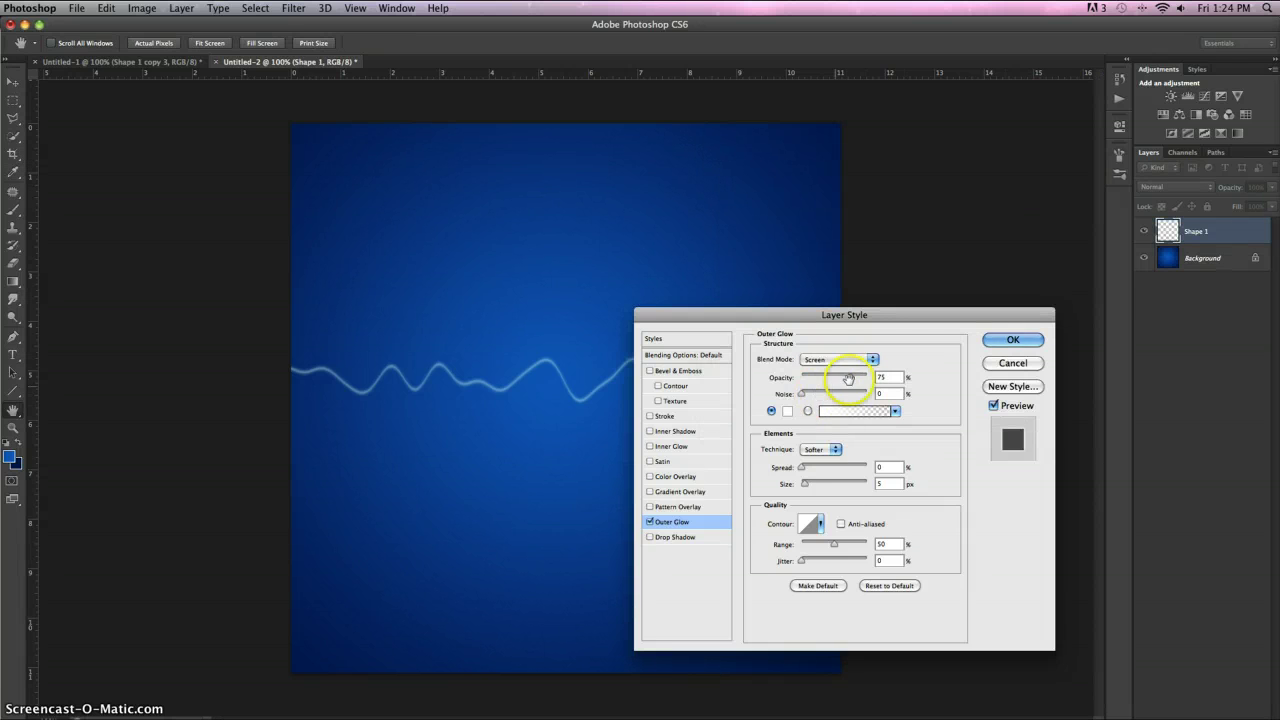
Set the white outer glow's opacity to 100%, its spread to 7% and its size to 7 px.
drag(848, 378, 886, 382)
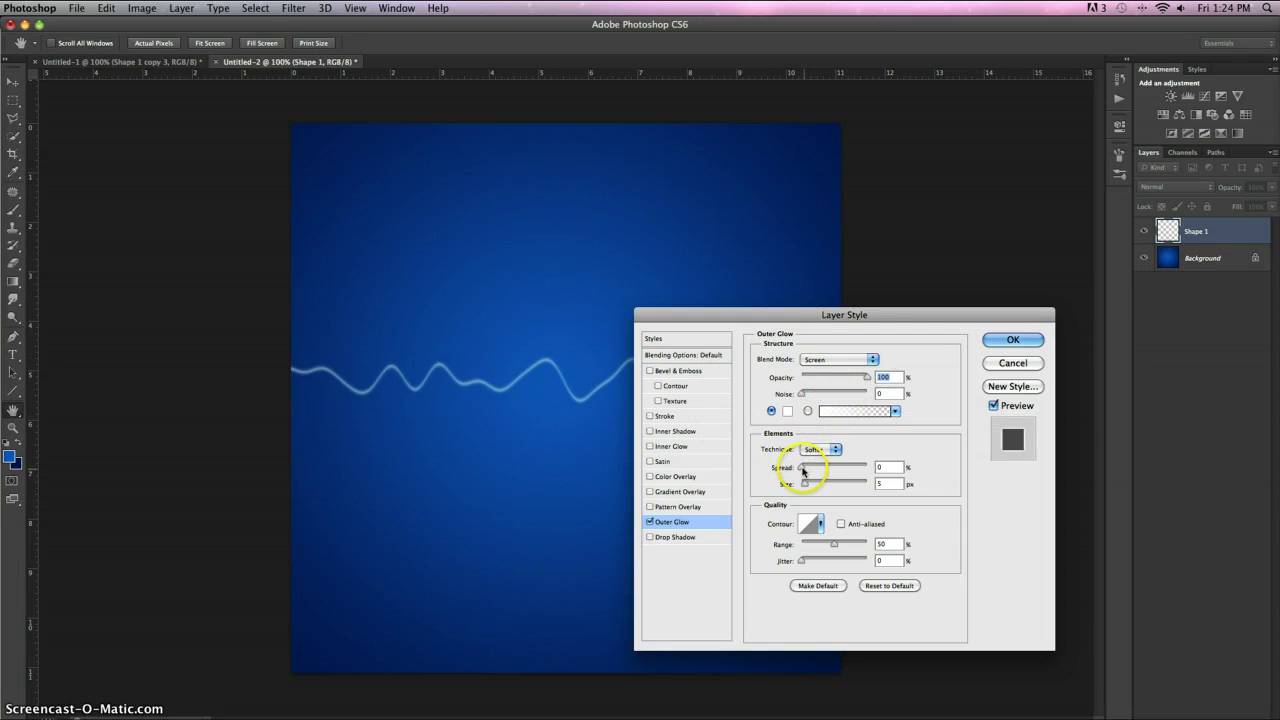
drag(807, 470, 805, 485)
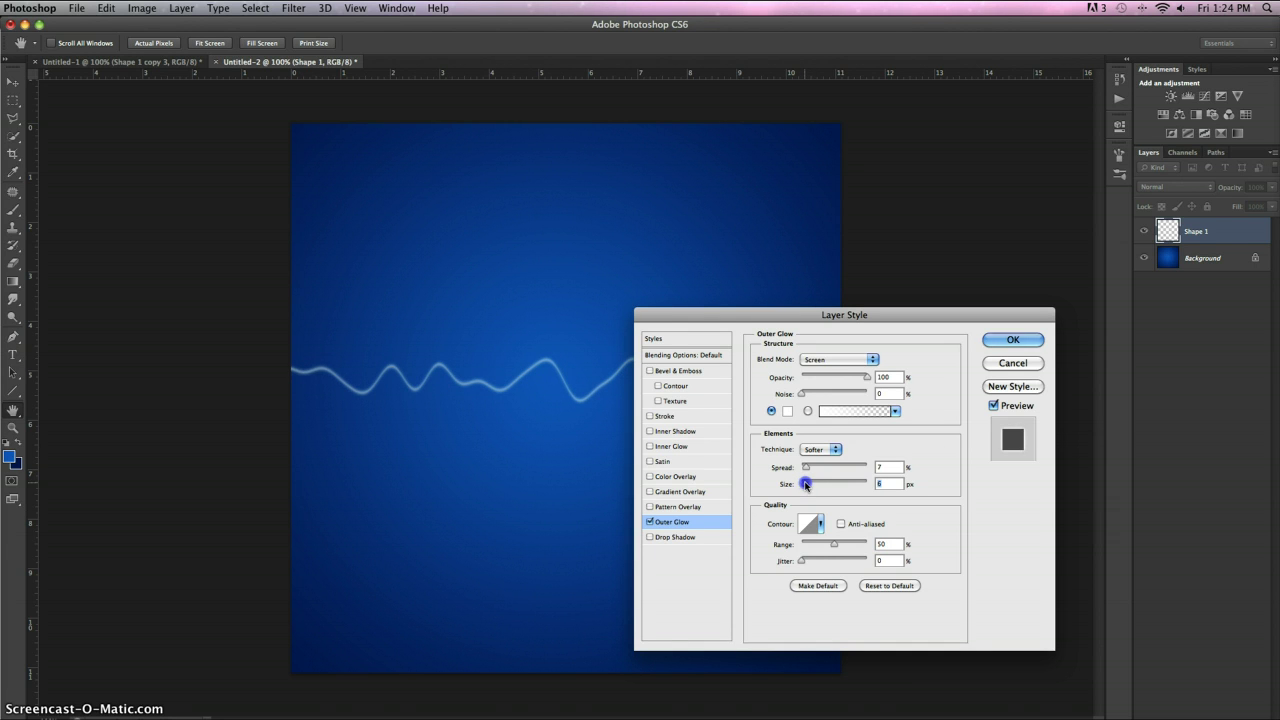
drag(807, 485, 807, 485)
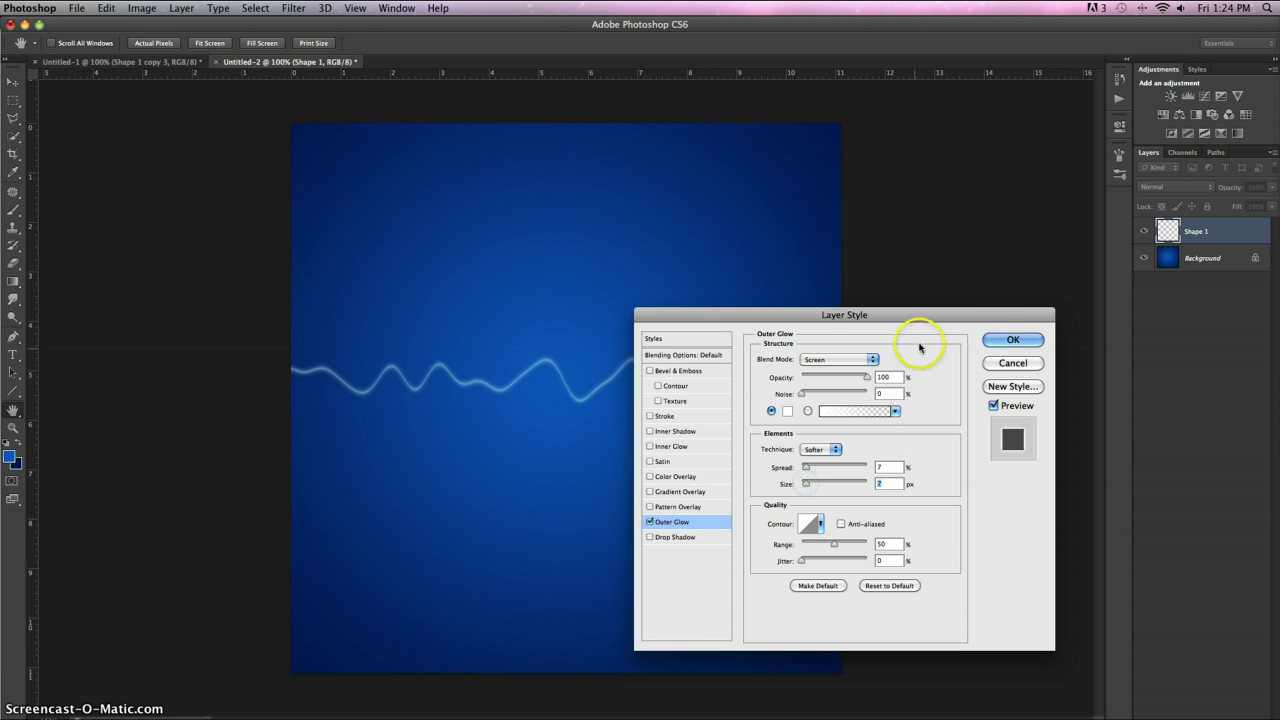
click(993, 341)
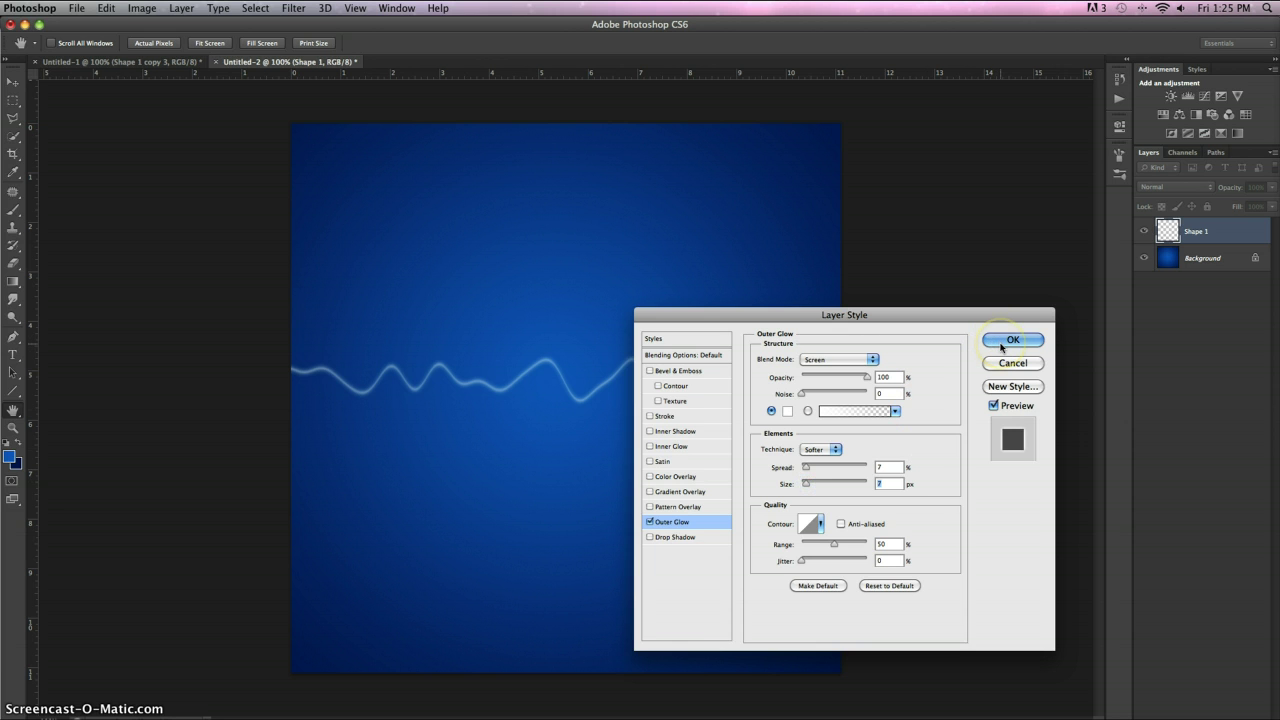
Set the outer glow's blend mode to Linear Dodge (Add) and apply the layer style.
click(857, 359)
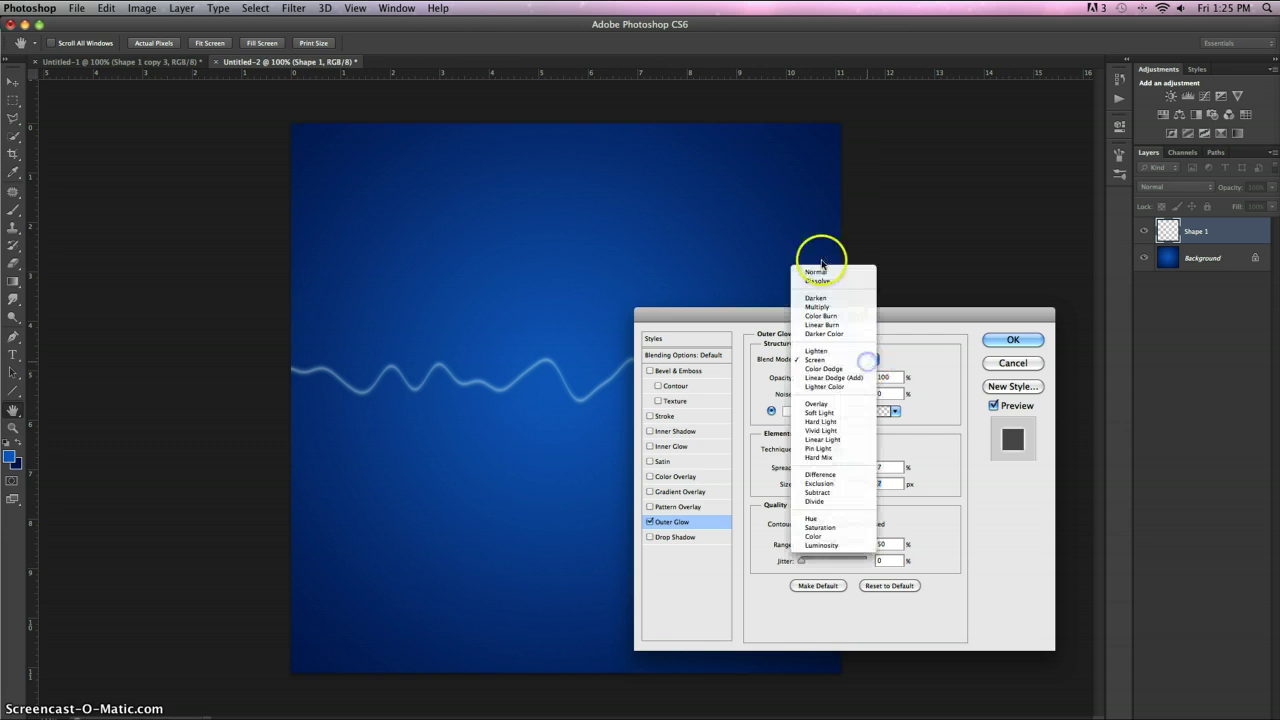
click(825, 274)
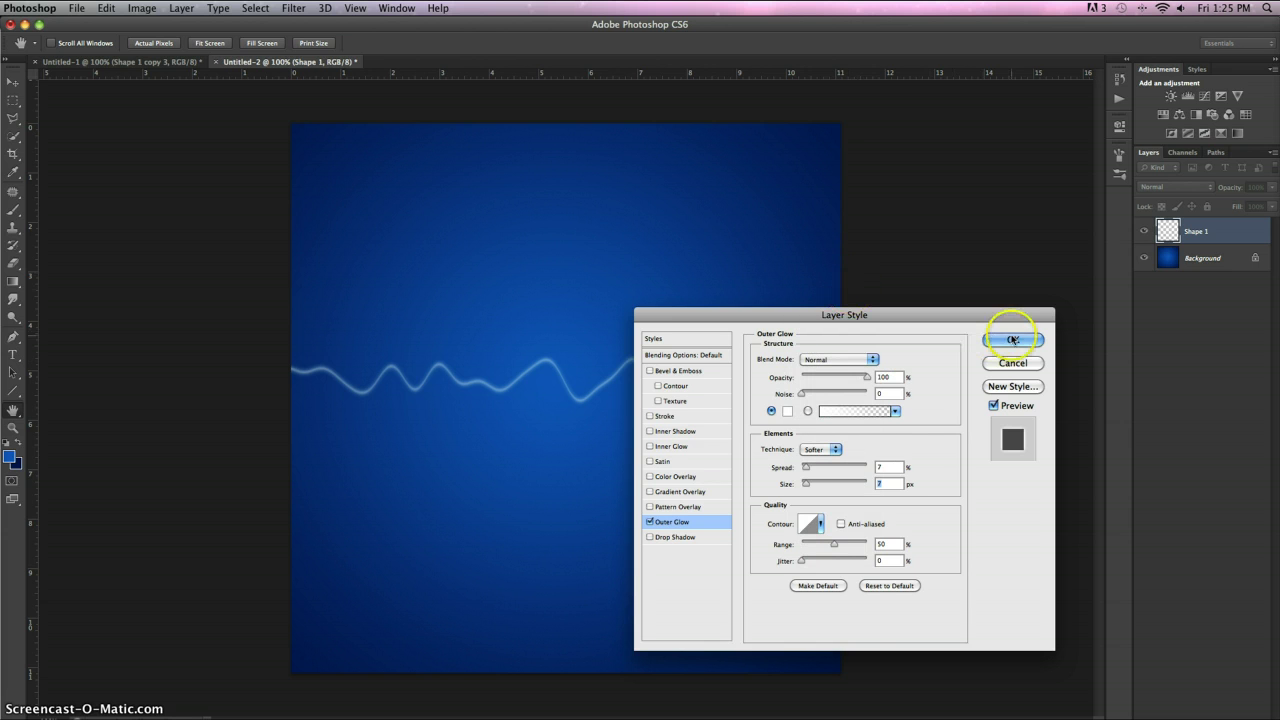
click(826, 361)
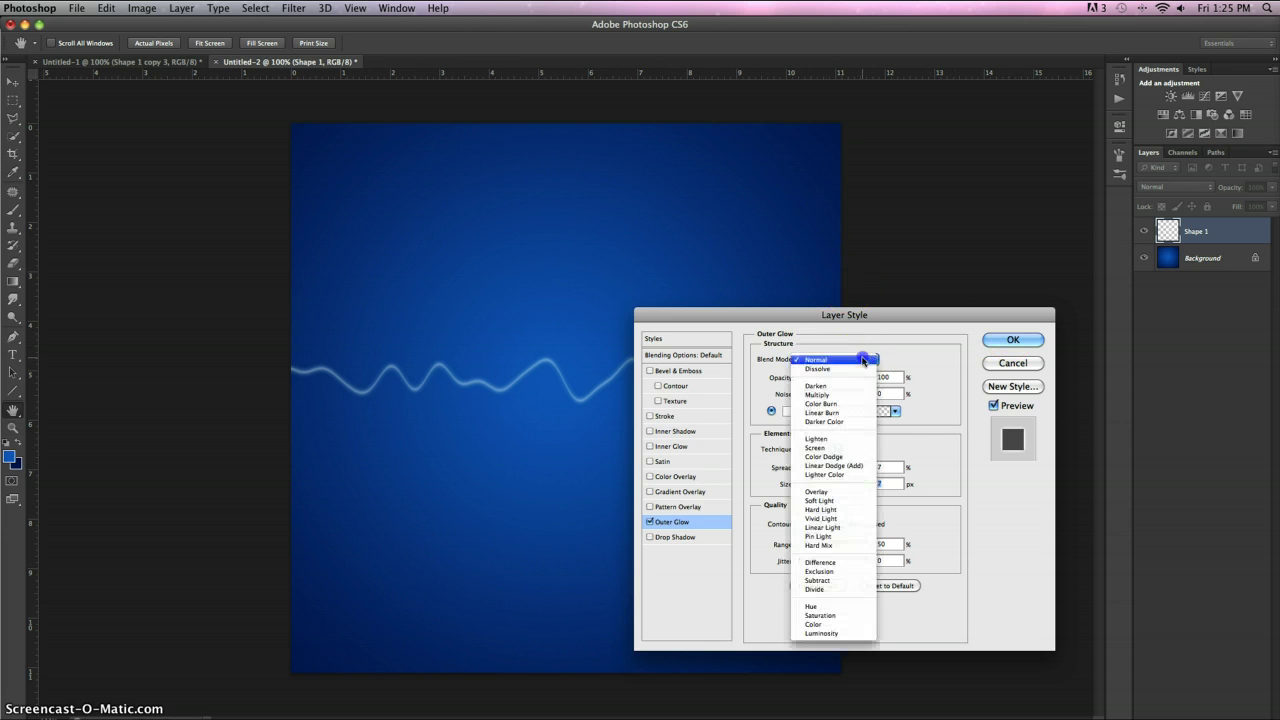
click(845, 444)
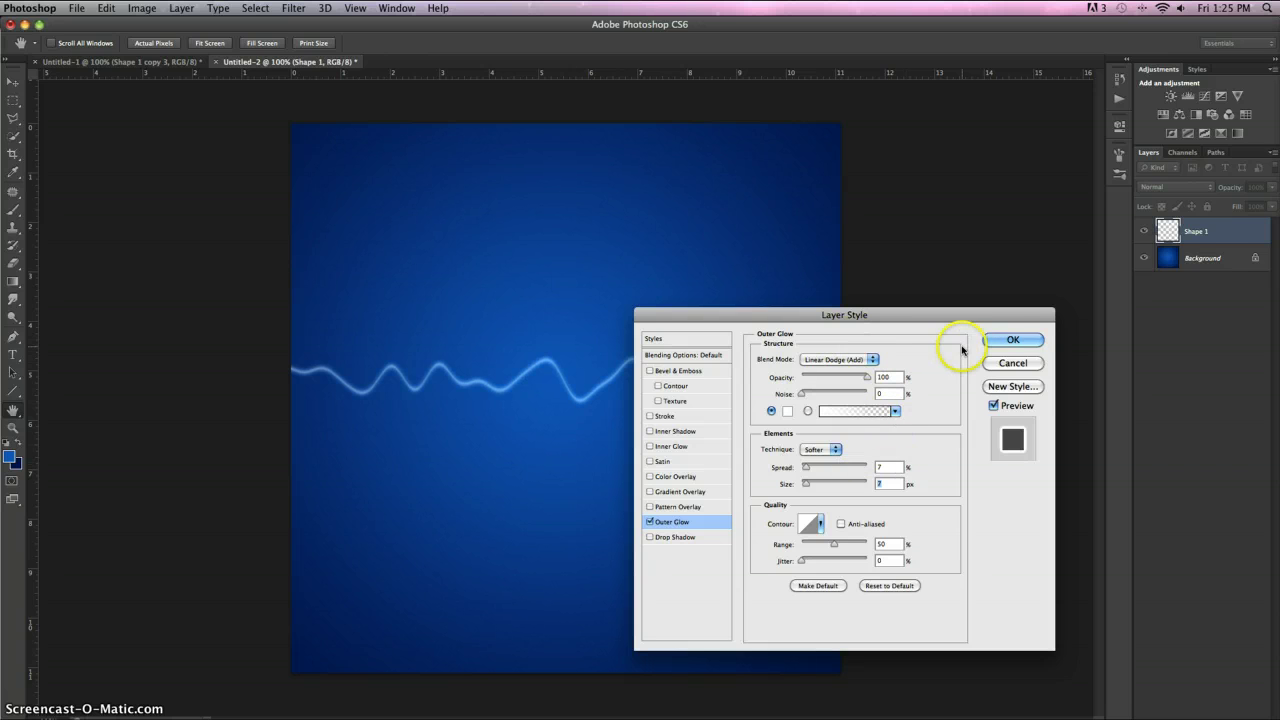
click(1030, 344)
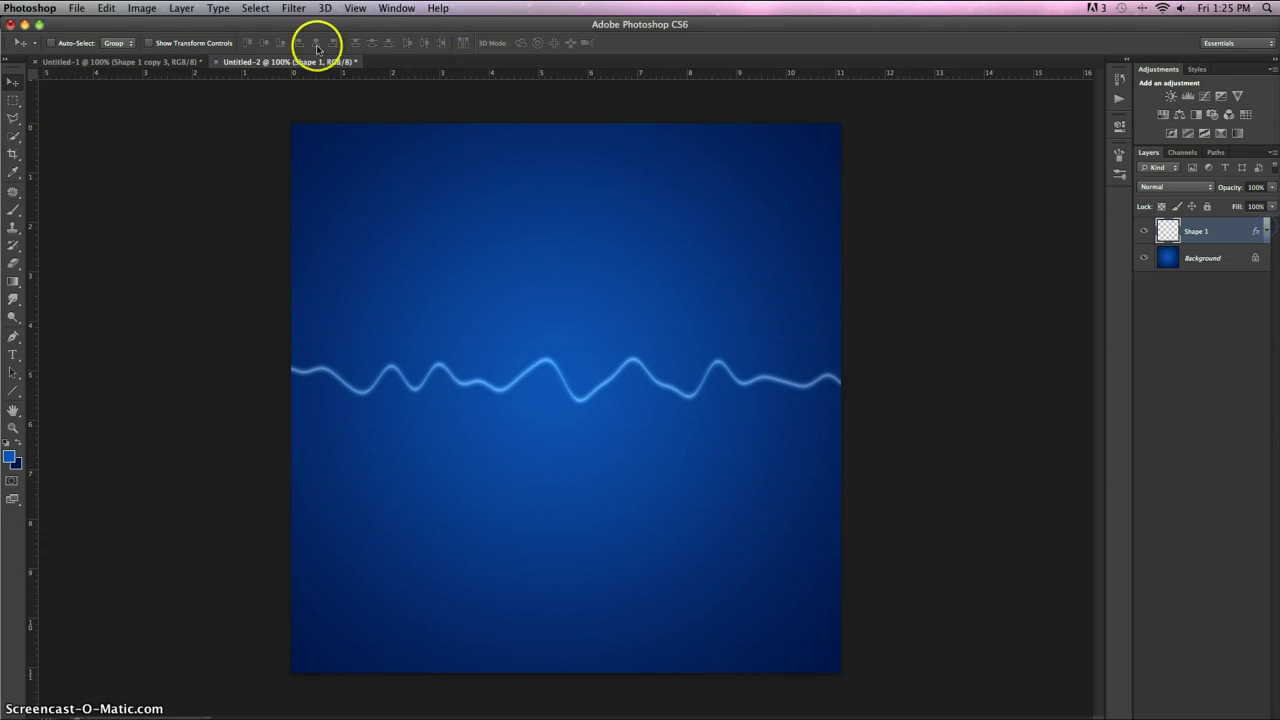
Duplicate the Shape 1 layer in Untitled-2 and distort the duplicate with the Wave filter, using a new randomized pattern.
click(116, 63)
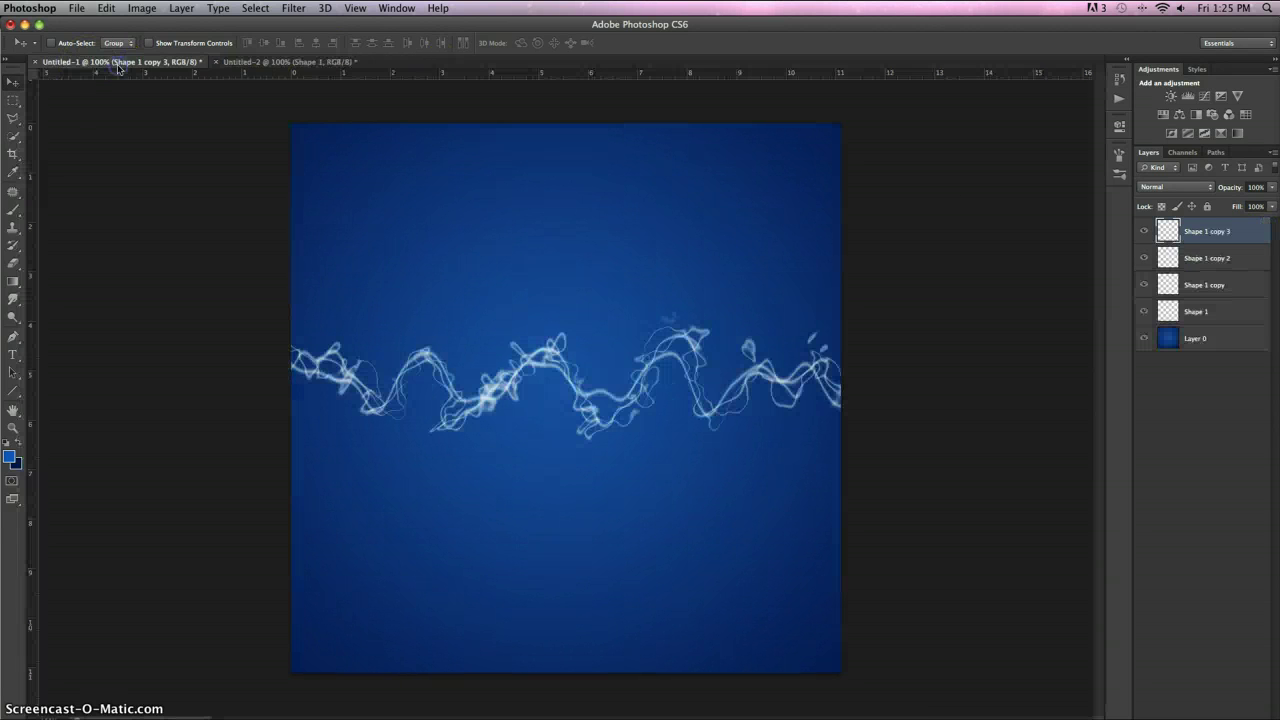
click(262, 62)
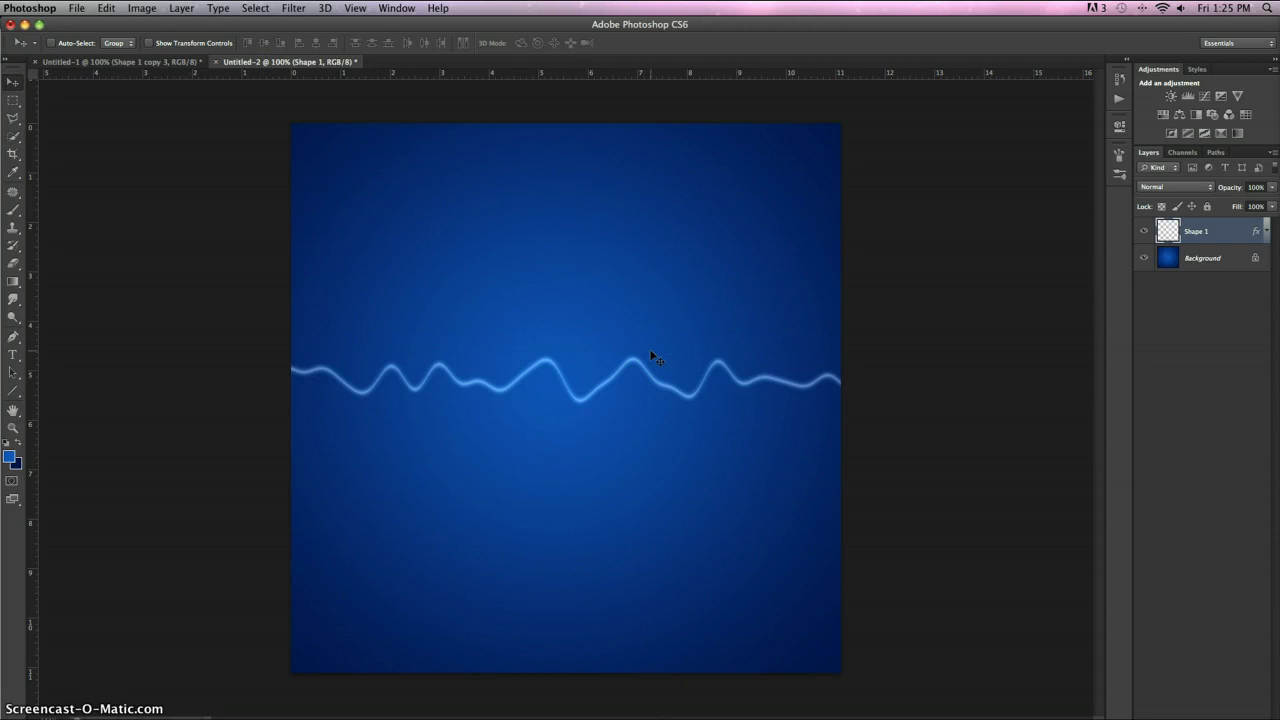
key(super+j)
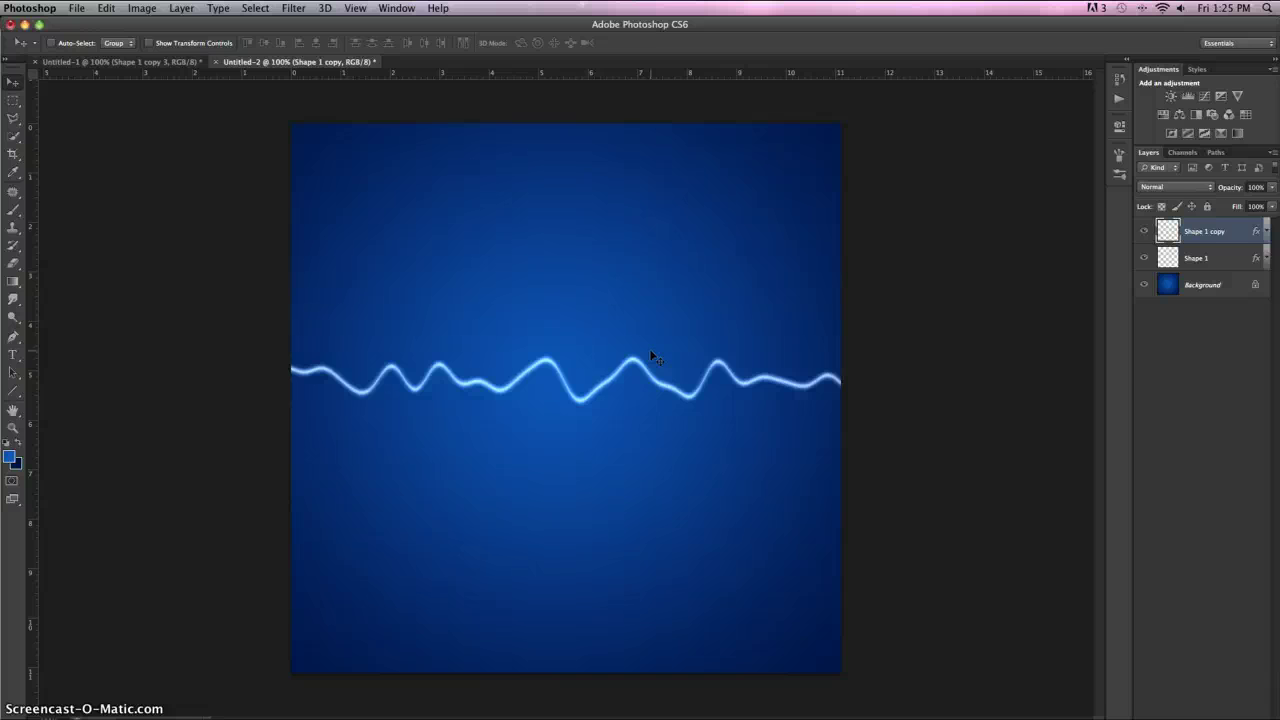
key(super+alt+f)
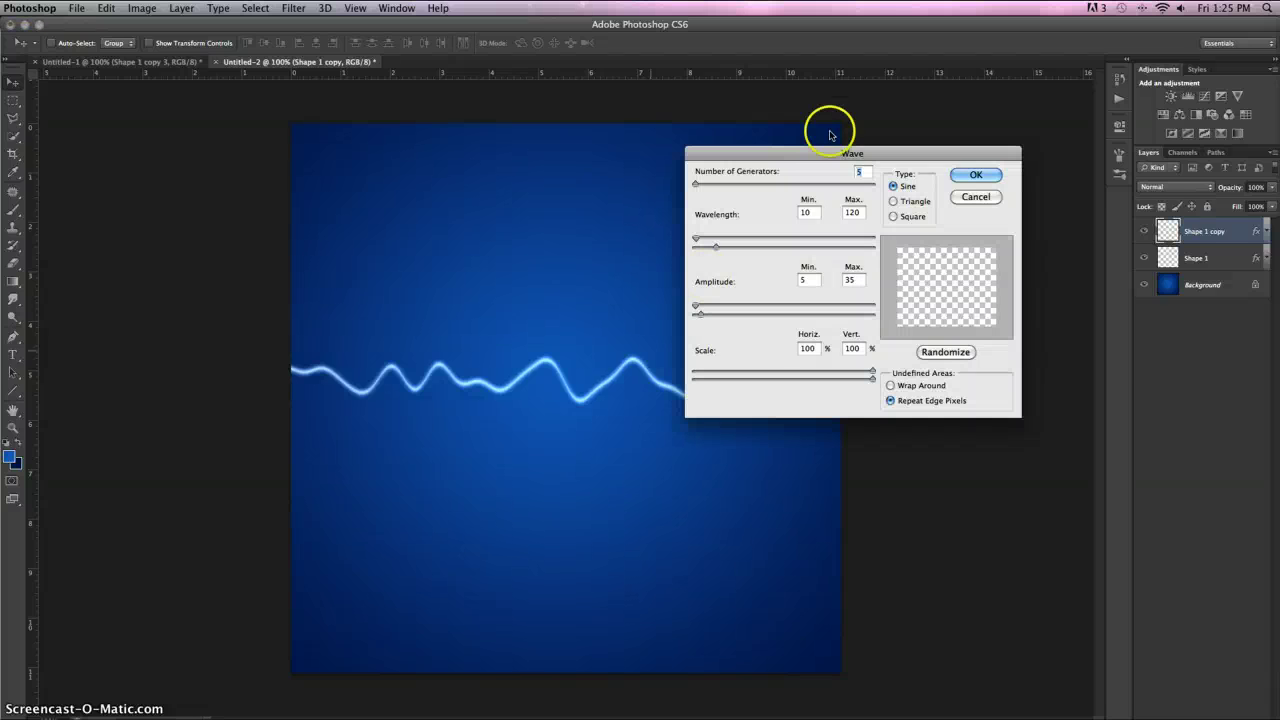
click(950, 352)
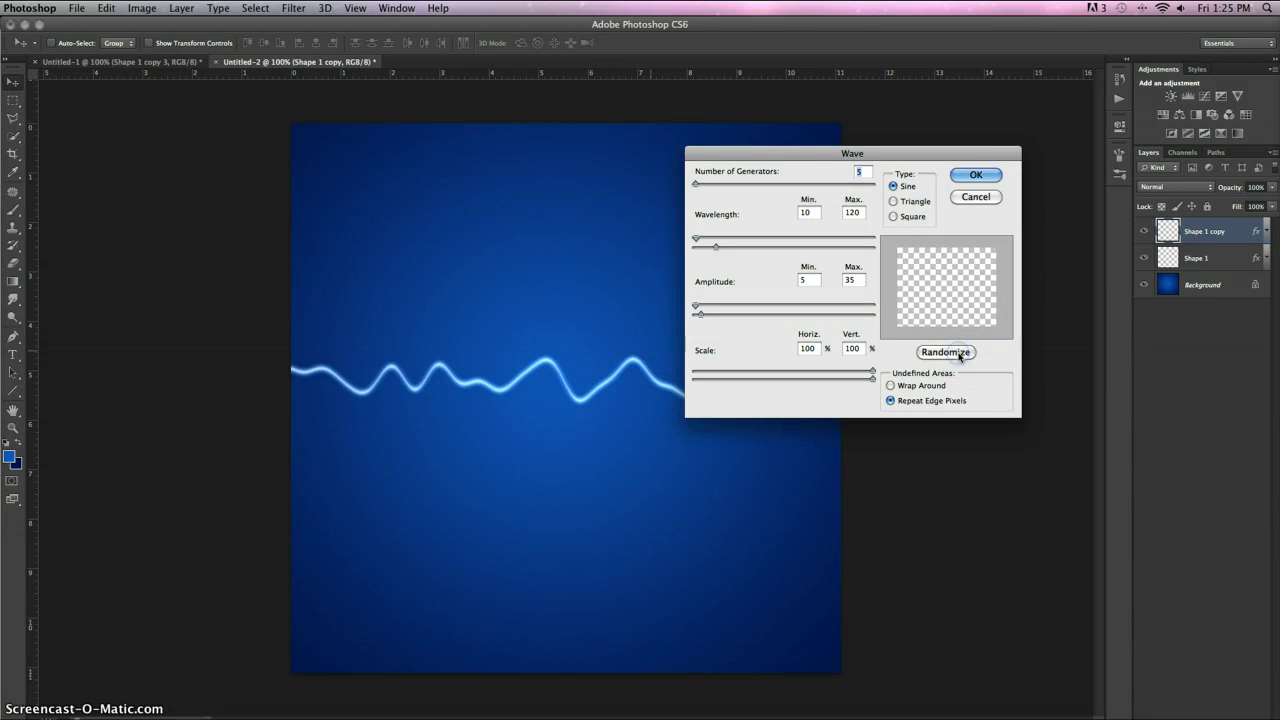
click(974, 175)
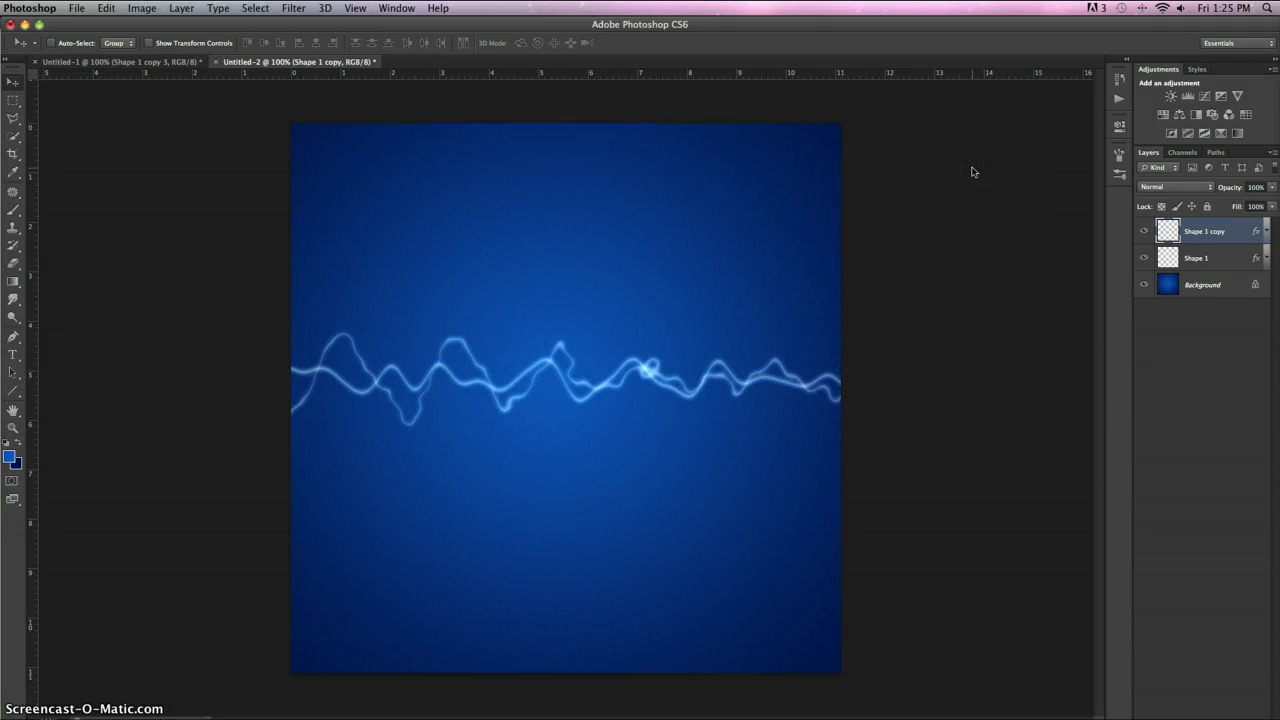
Change the Outer Glow of the Shape 1 copy layer to magenta (ff00f6) with the Precise technique.
double_click(1239, 231)
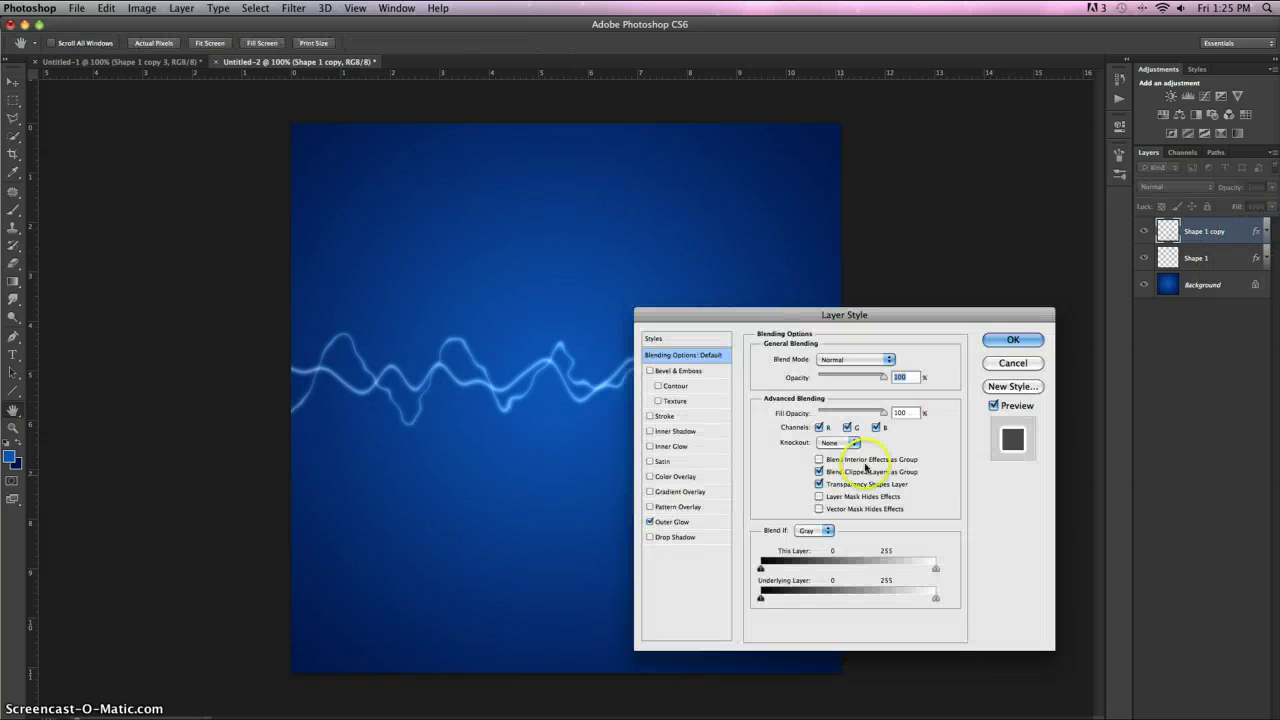
click(671, 522)
click(786, 410)
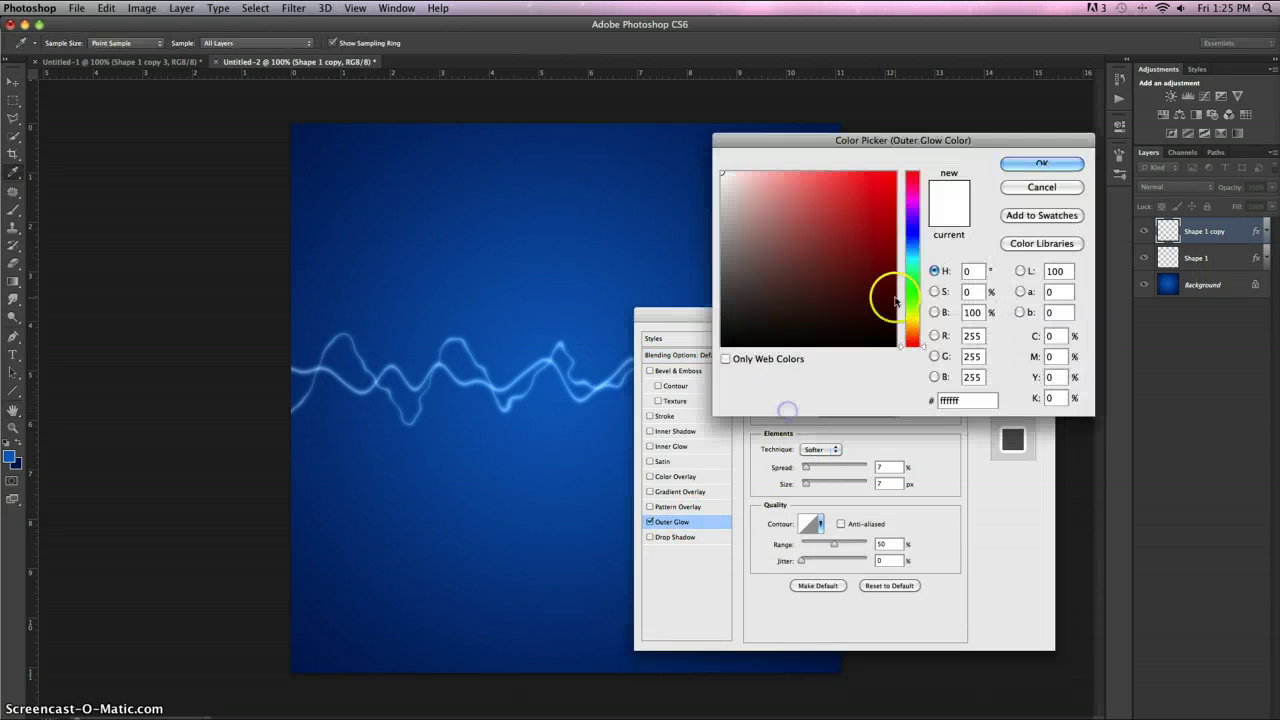
click(912, 203)
click(894, 174)
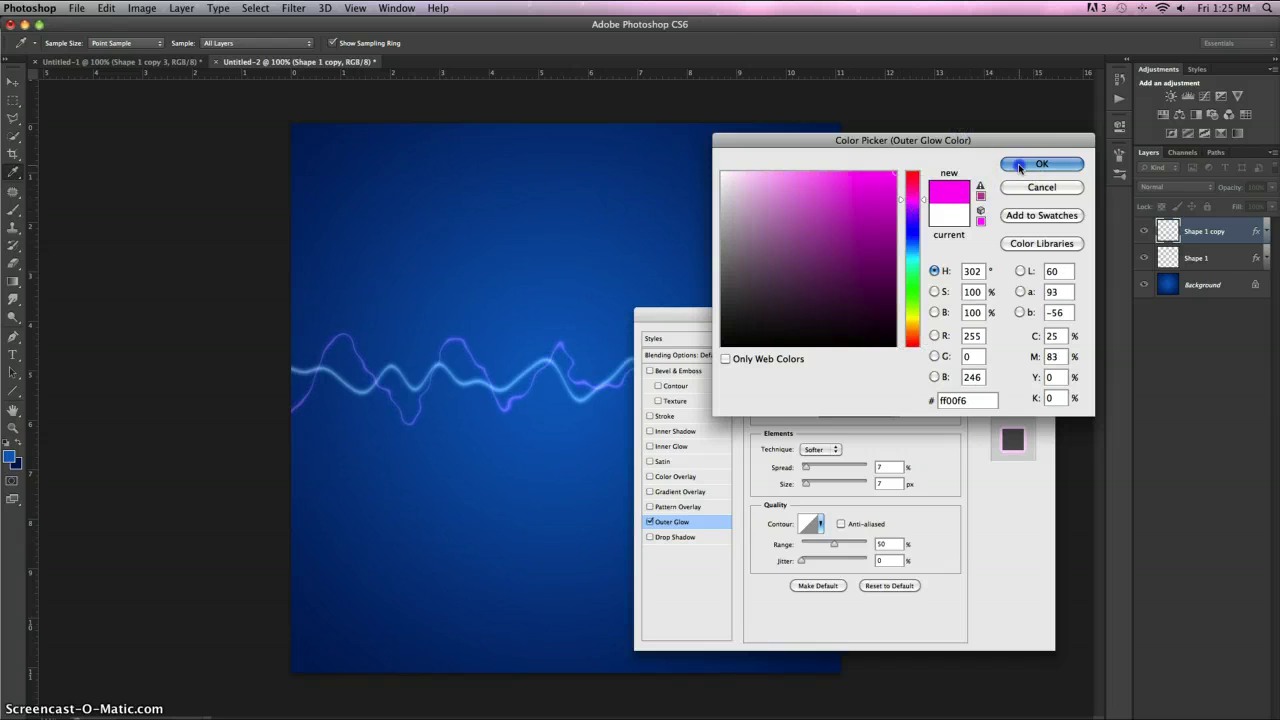
click(1019, 165)
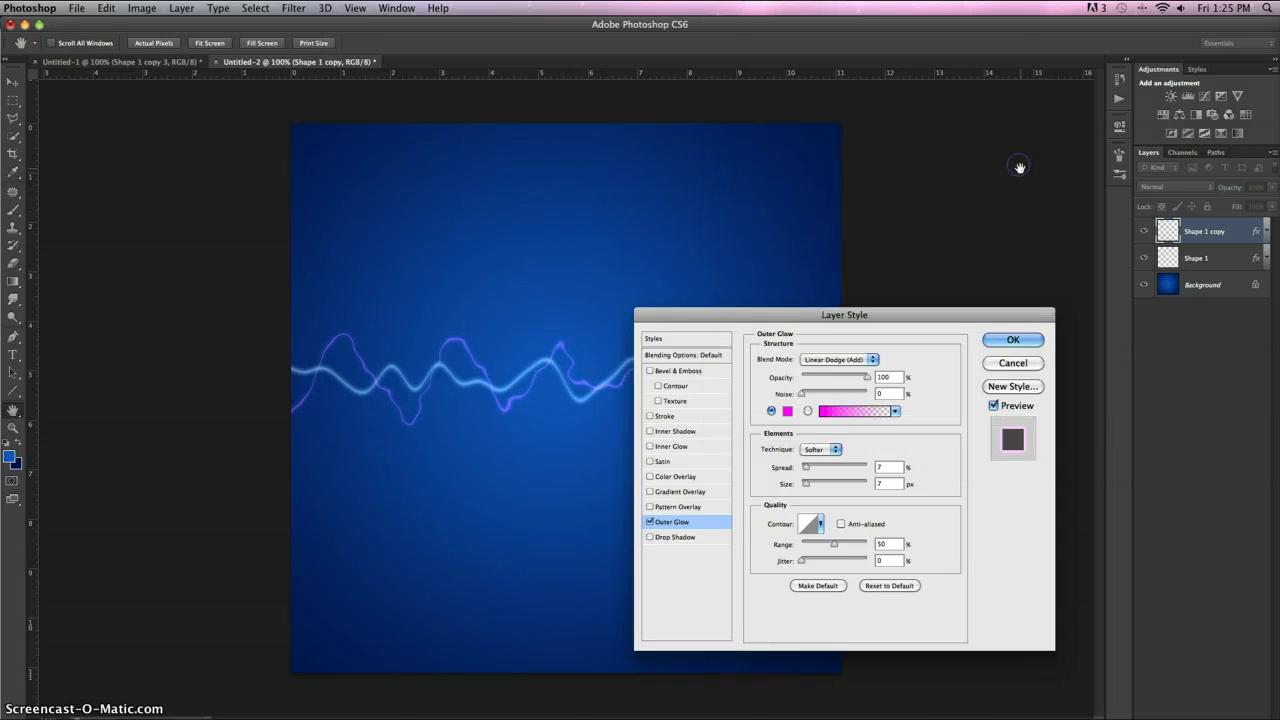
click(822, 449)
click(826, 459)
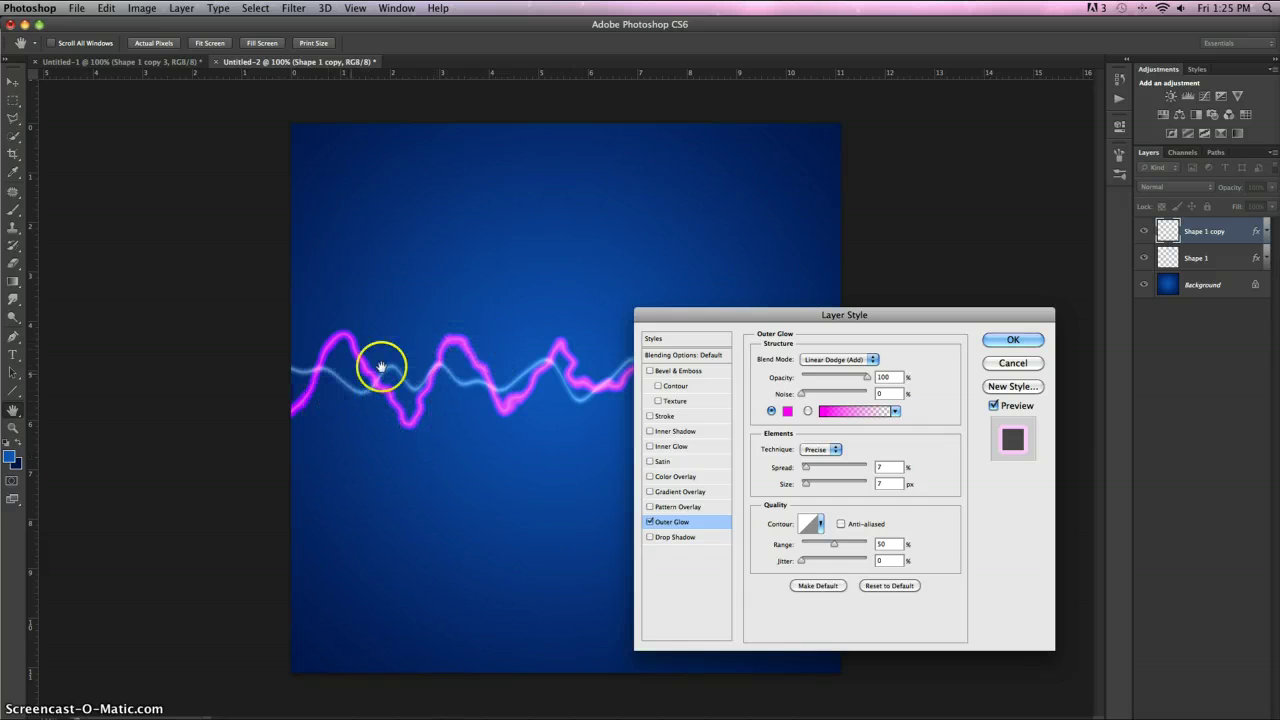
click(1012, 340)
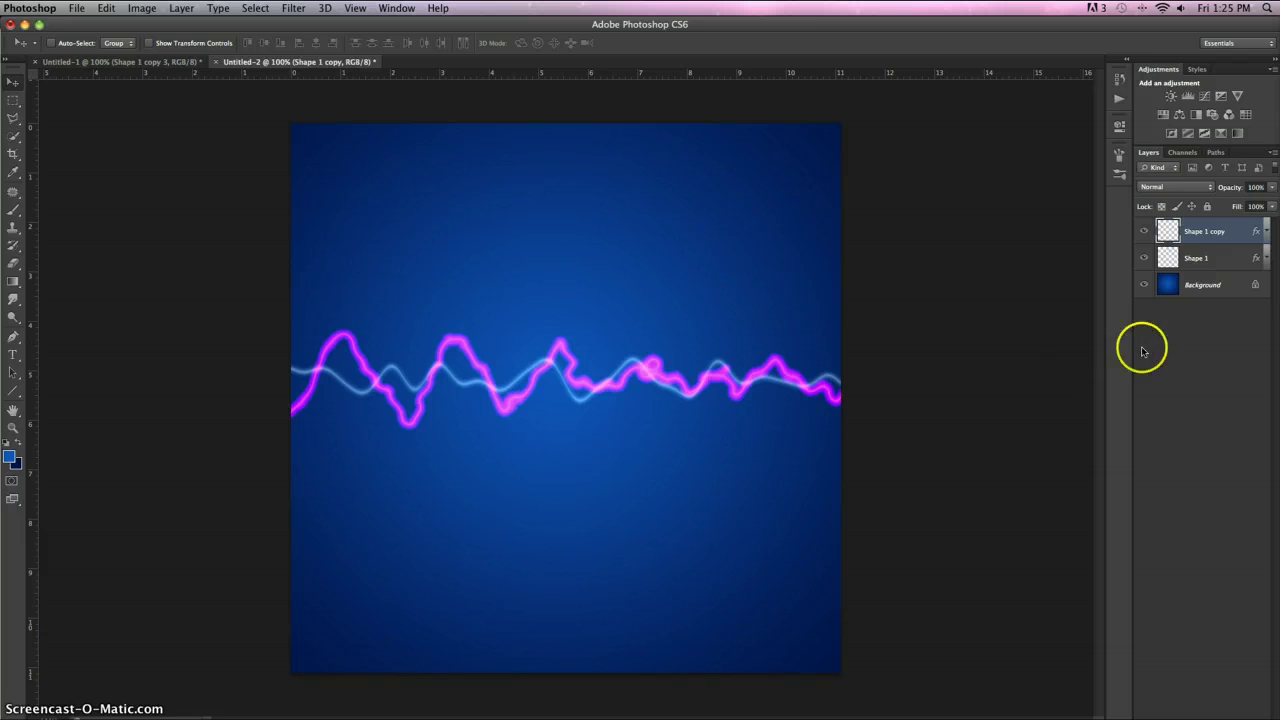
Duplicate the magenta-glowing wave layer and distort the duplicate with another randomized Wave pattern.
key(ctrl+j)
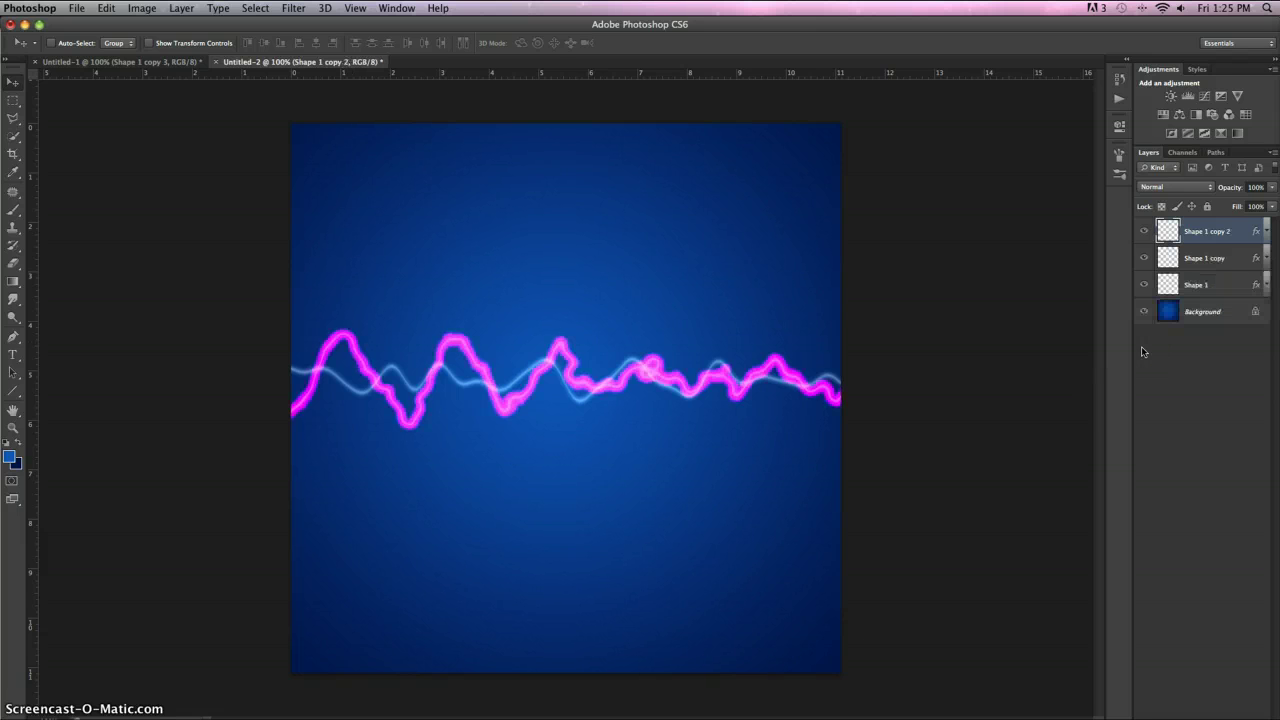
key(ctrl+alt+f)
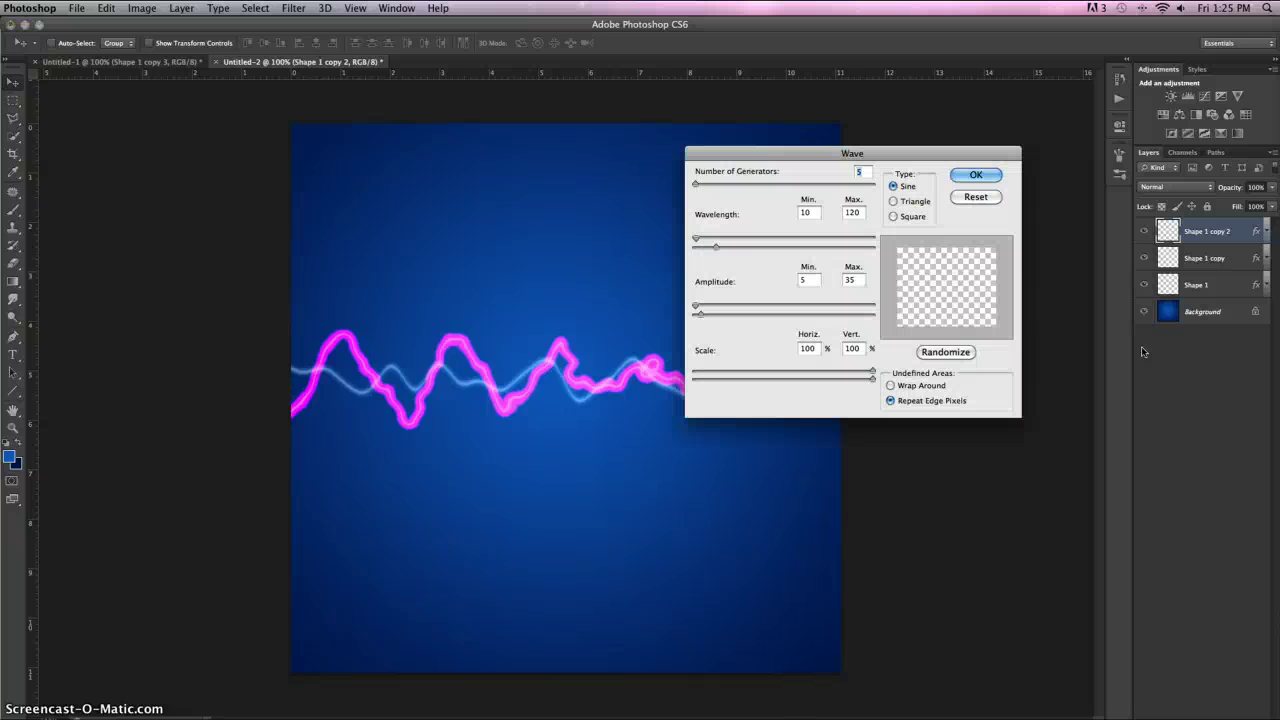
click(955, 353)
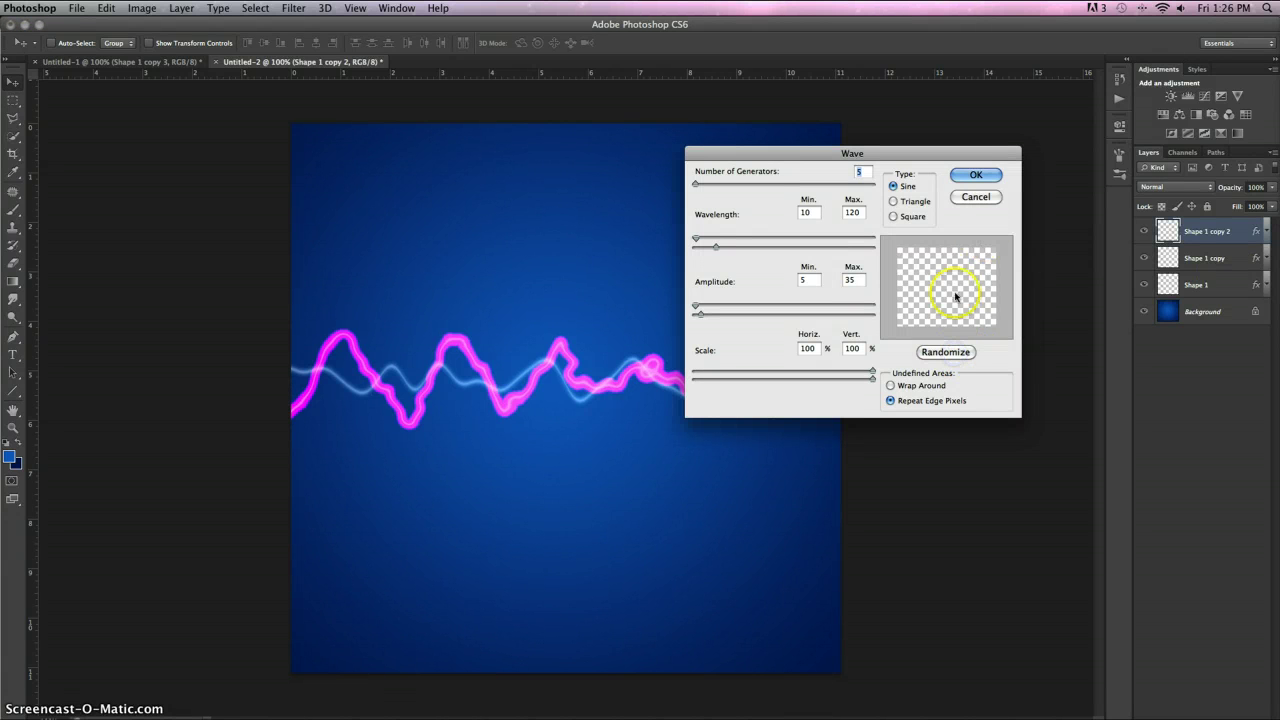
click(954, 353)
click(975, 177)
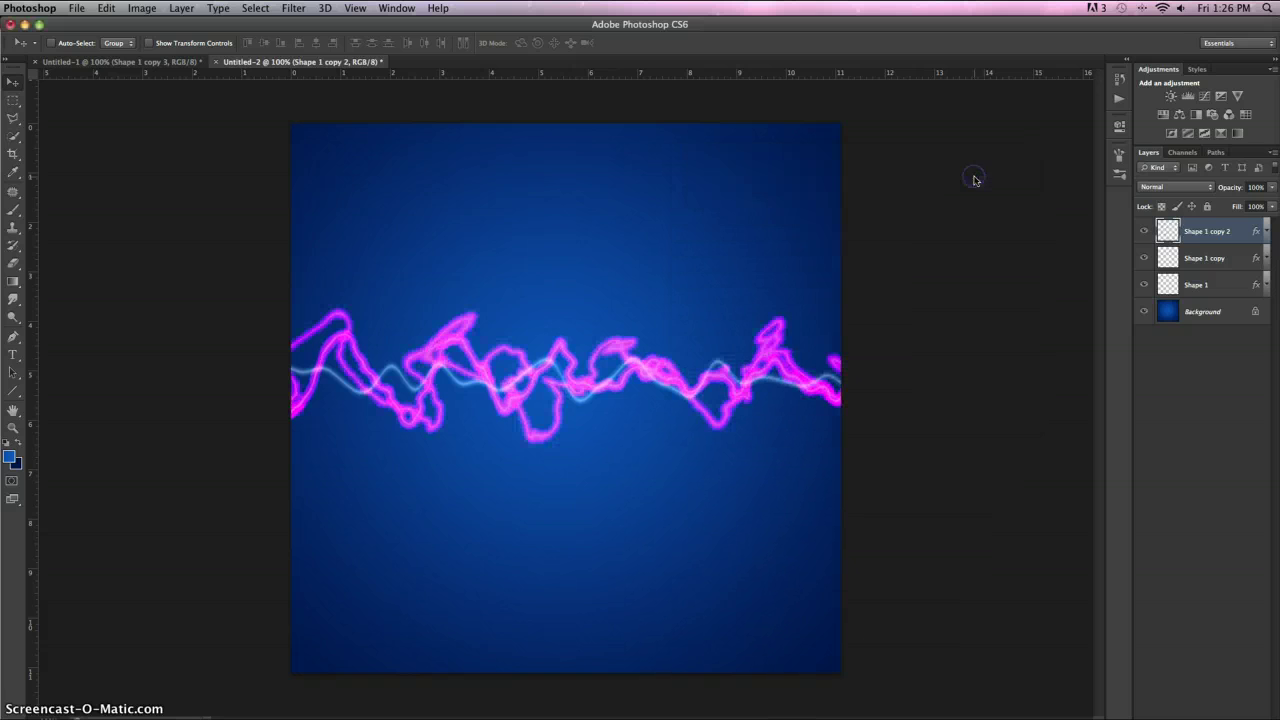
Set the Outer Glow colour of the Shape 1 copy 2 layer to light green (62f696).
click(1222, 256)
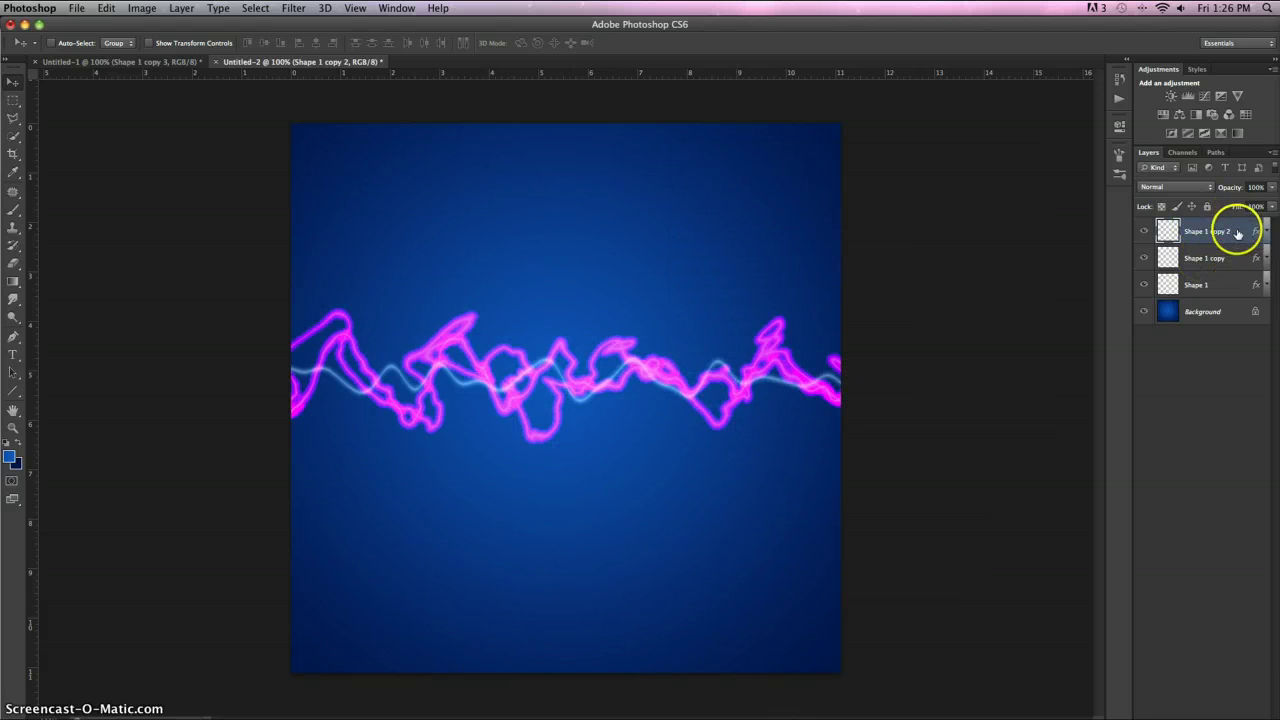
double_click(1234, 230)
click(668, 521)
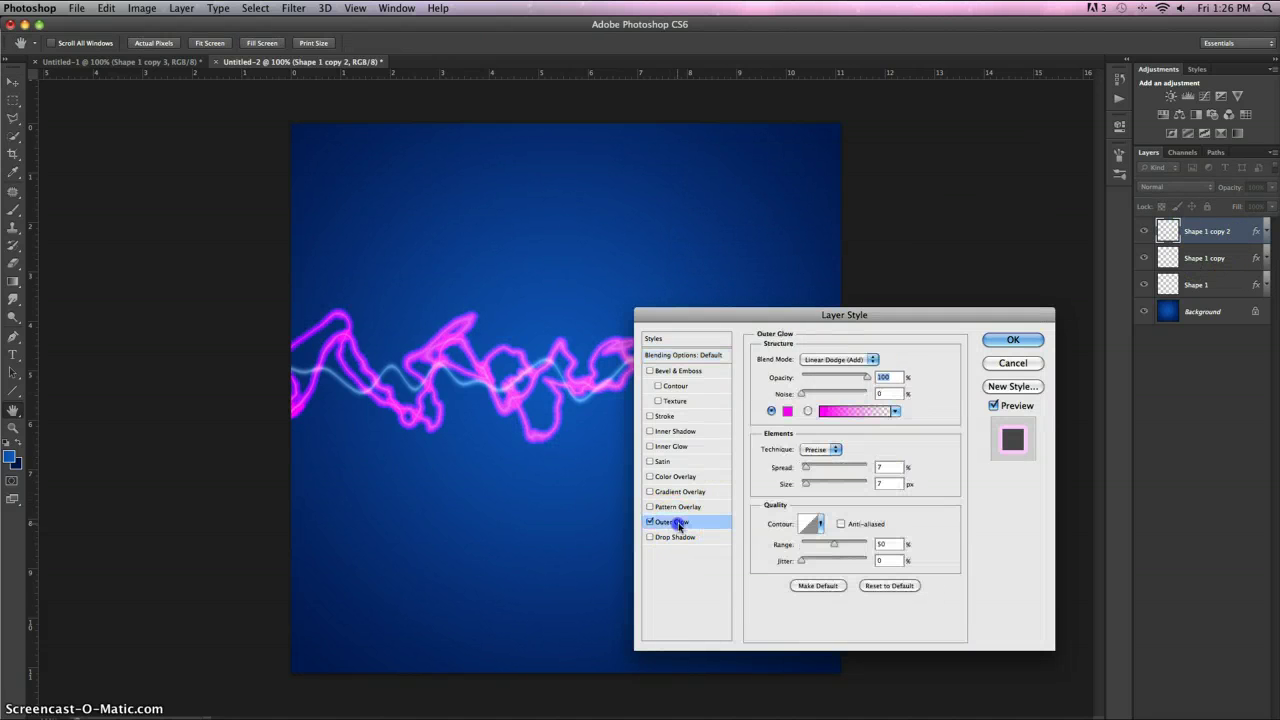
click(788, 412)
mouse_move(913, 261)
mouse_down()
mouse_move(913, 278)
mouse_move(849, 174)
mouse_move(820, 177)
mouse_up()
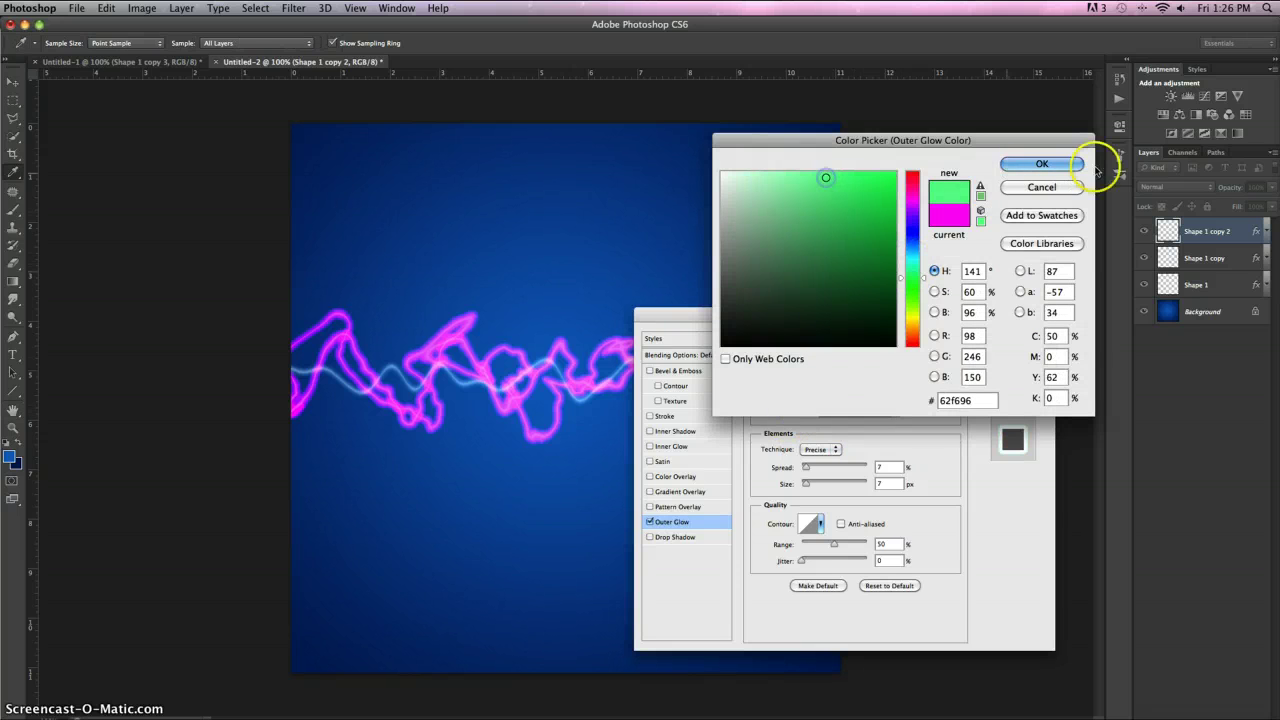
click(1045, 164)
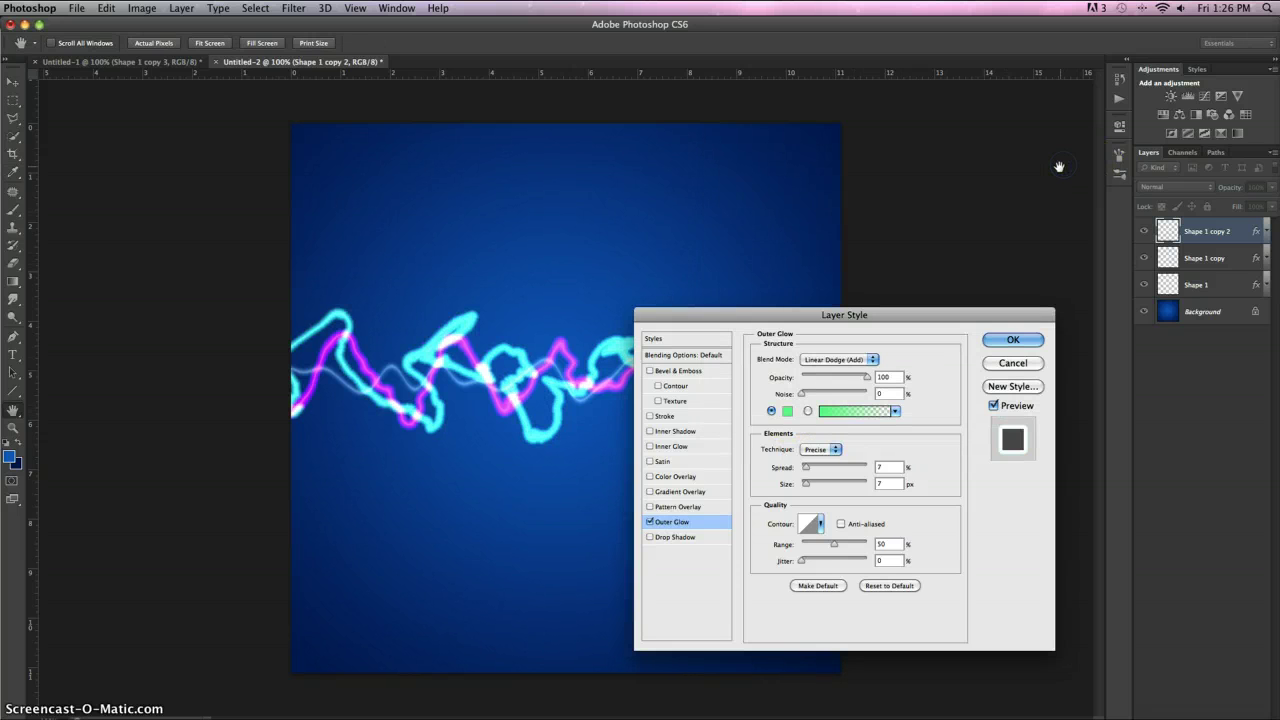
Try a brighter green glow on the Shape 1 copy 2 layer, and finally apply dark green (248412).
click(787, 411)
click(1005, 164)
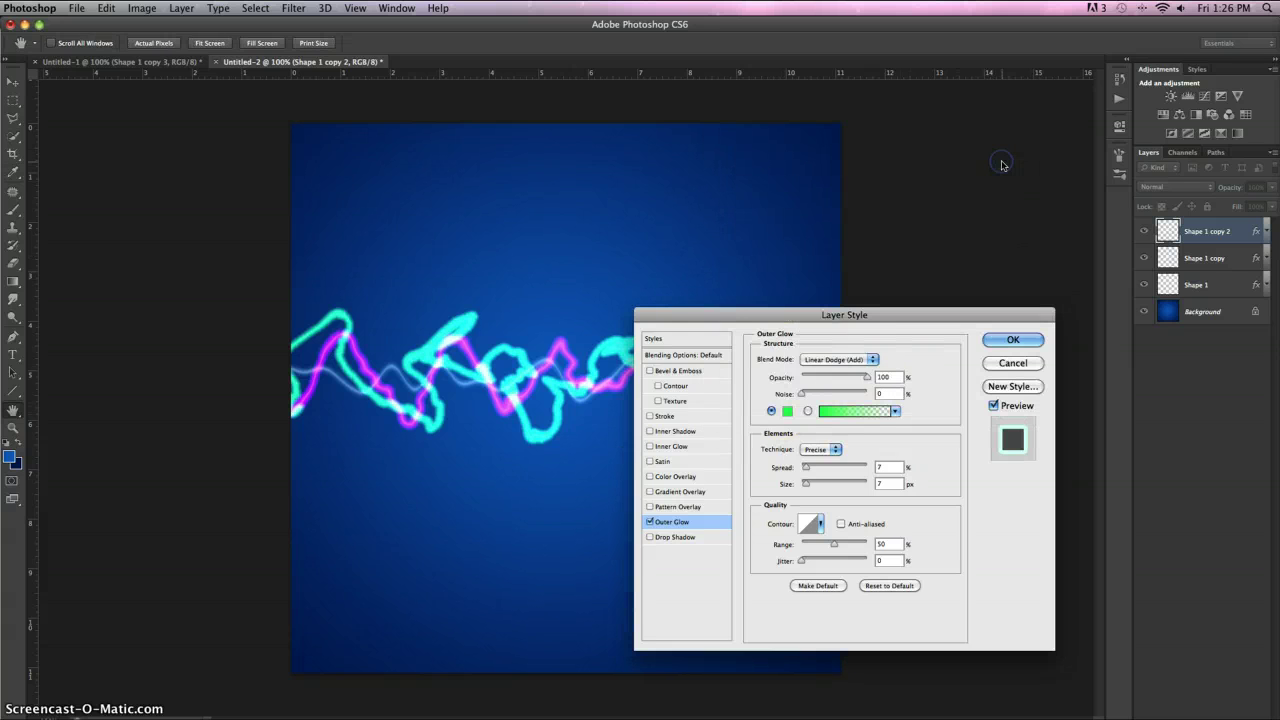
click(787, 411)
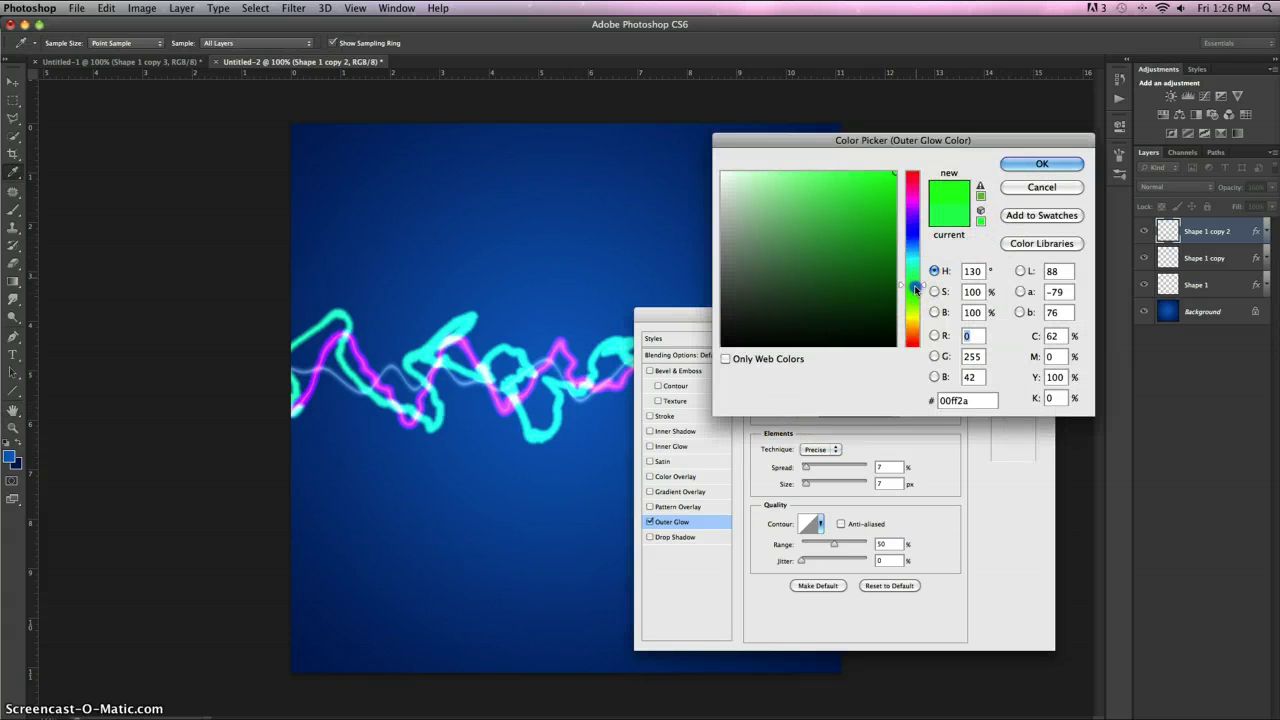
drag(912, 279, 912, 294)
mouse_move(884, 230)
mouse_down()
mouse_move(848, 214)
mouse_move(870, 254)
mouse_up()
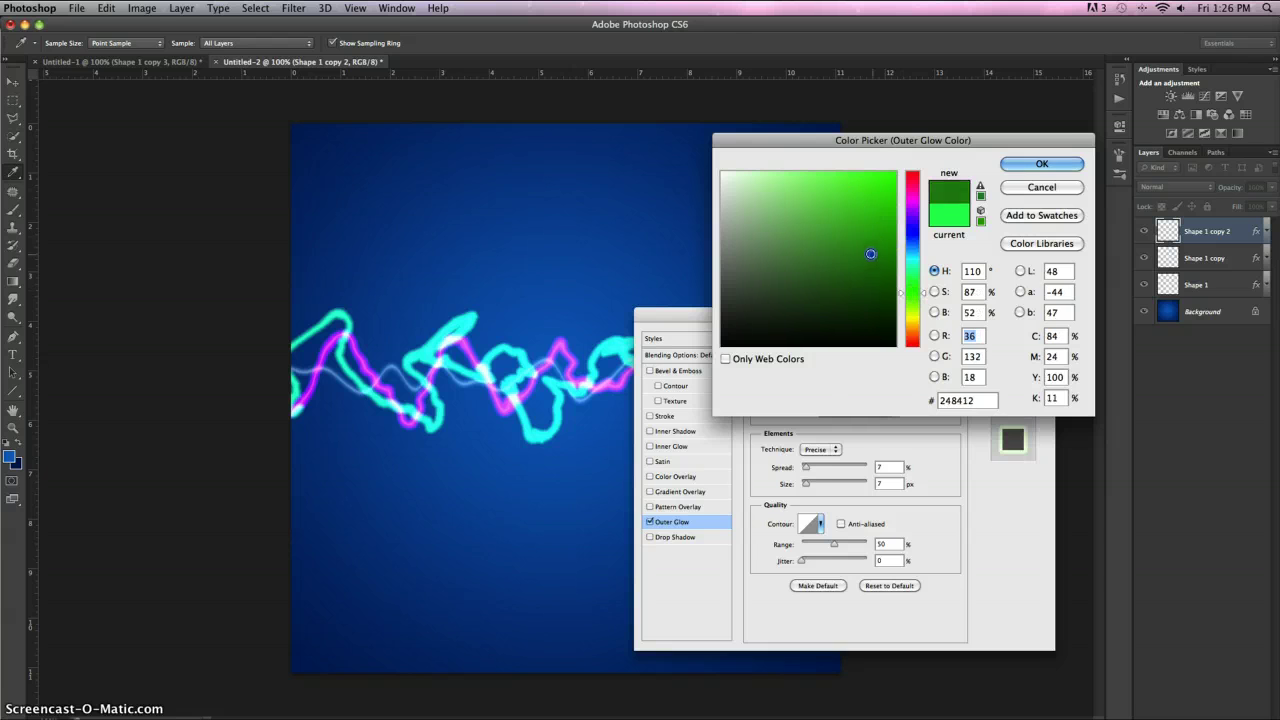
click(1063, 163)
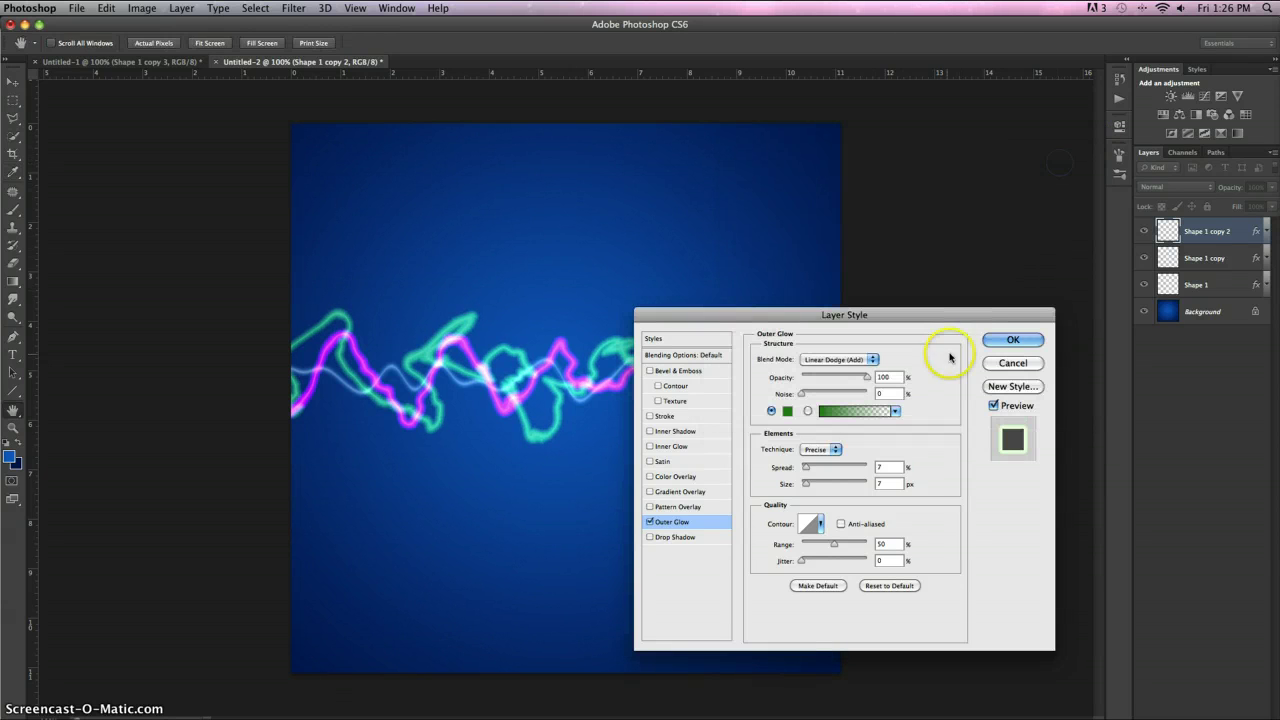
click(1014, 342)
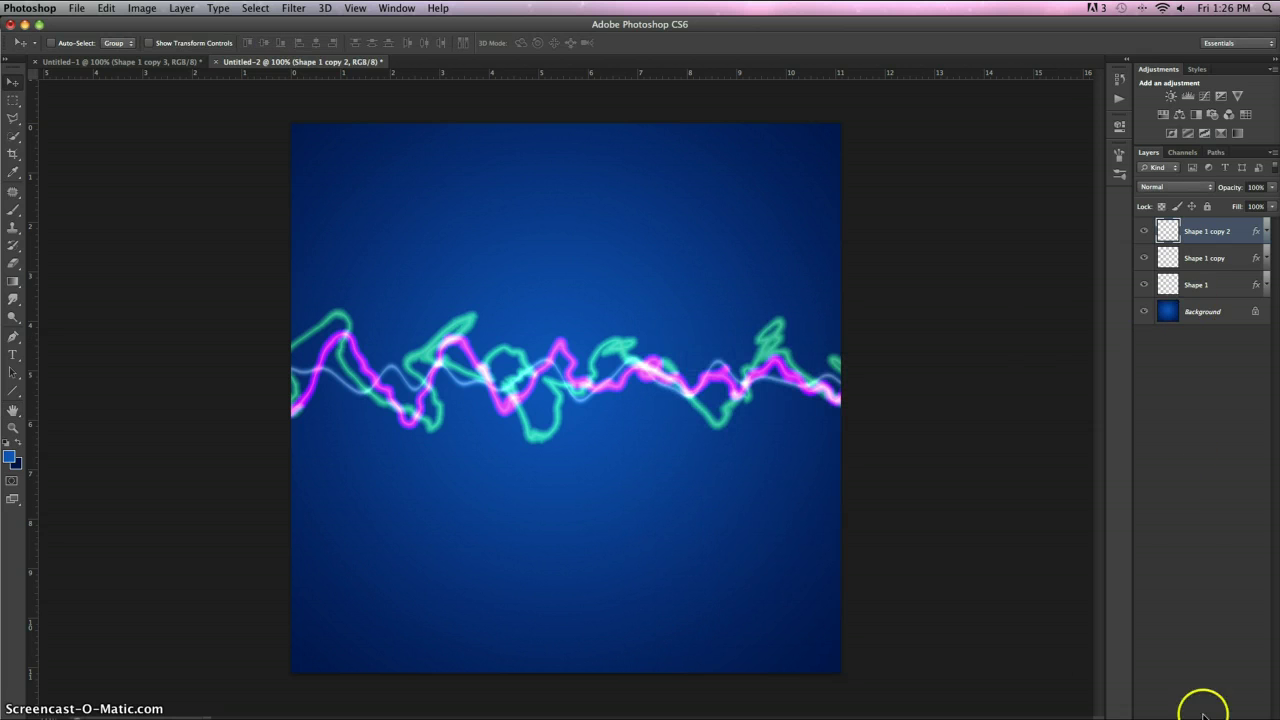
Duplicate the Shape 1 copy 2 layer and distort the duplicate with the Wave filter, using 5 sine generators.
key(super+j)
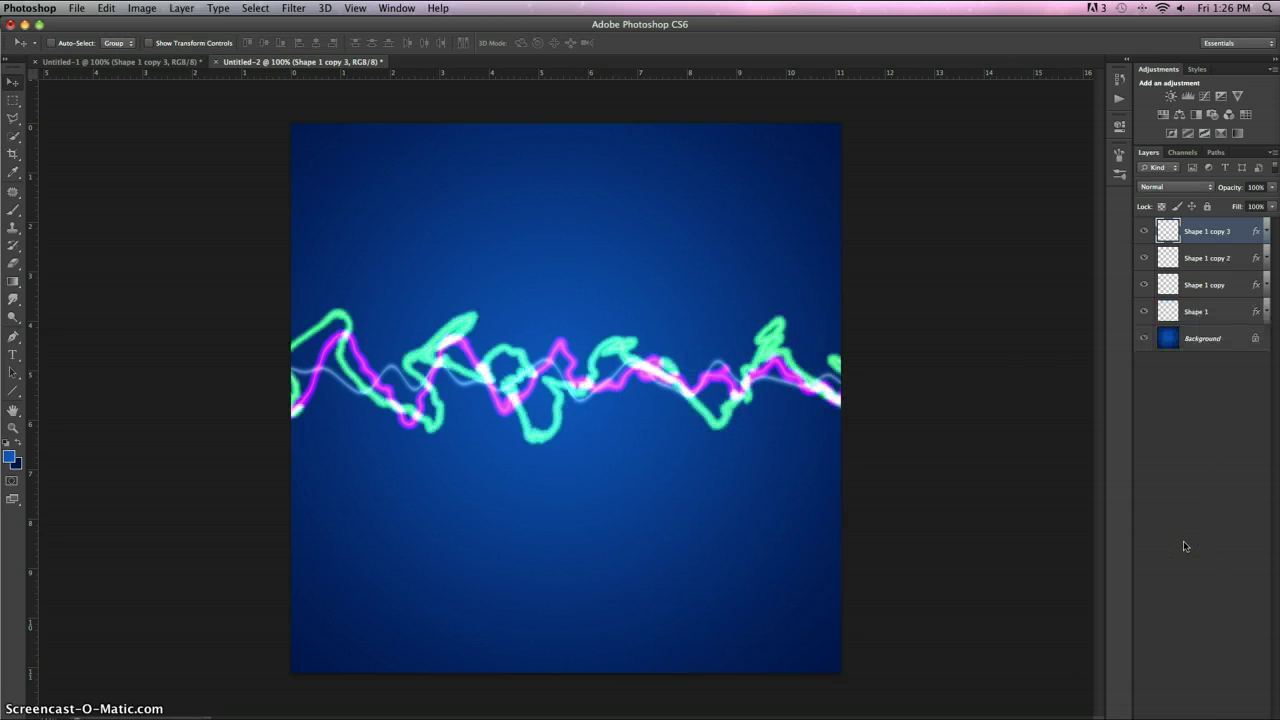
key(super+alt+f)
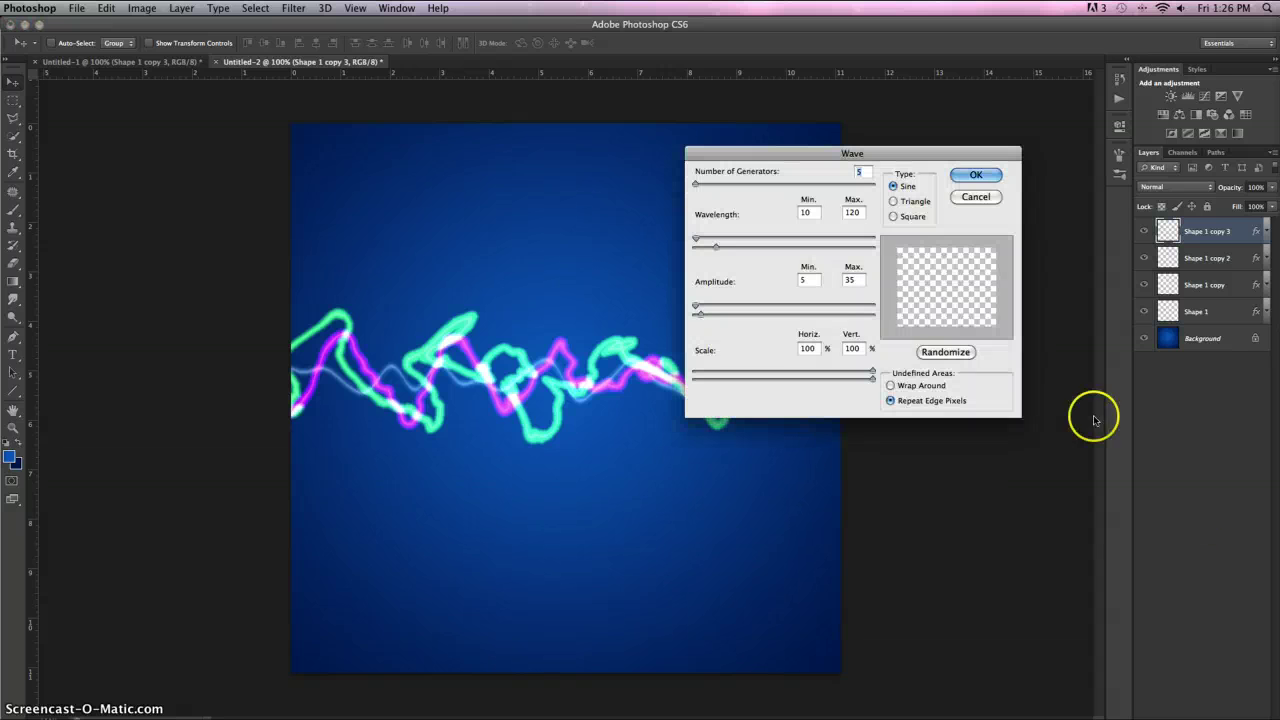
click(975, 175)
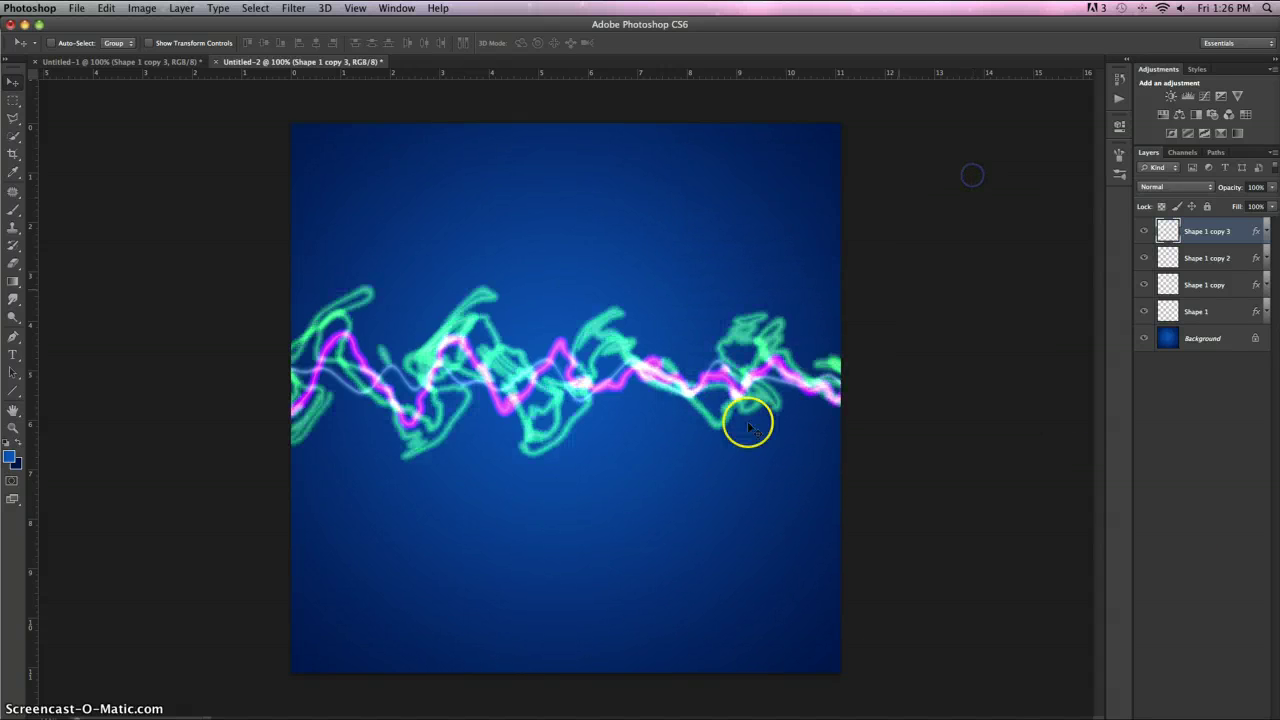
Change the Outer Glow colour of the Shape 1 copy 3 layer to yellow.
double_click(1242, 231)
click(675, 522)
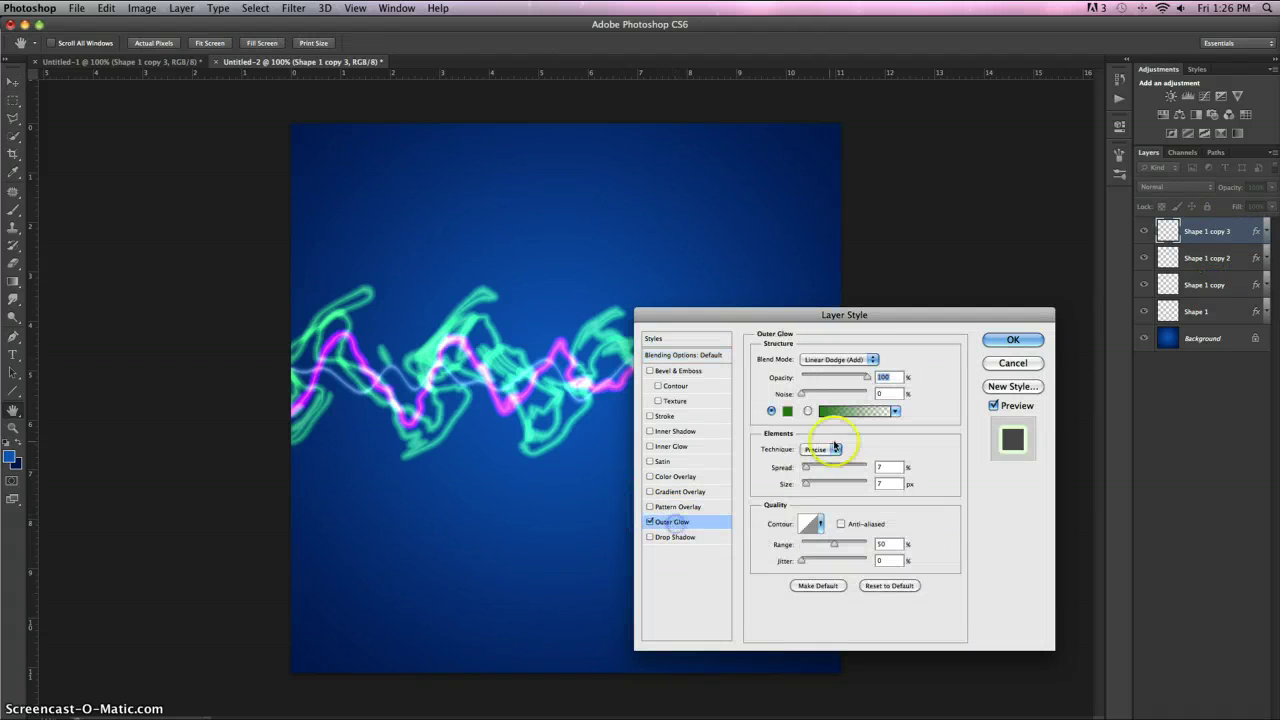
click(773, 408)
drag(923, 292, 914, 321)
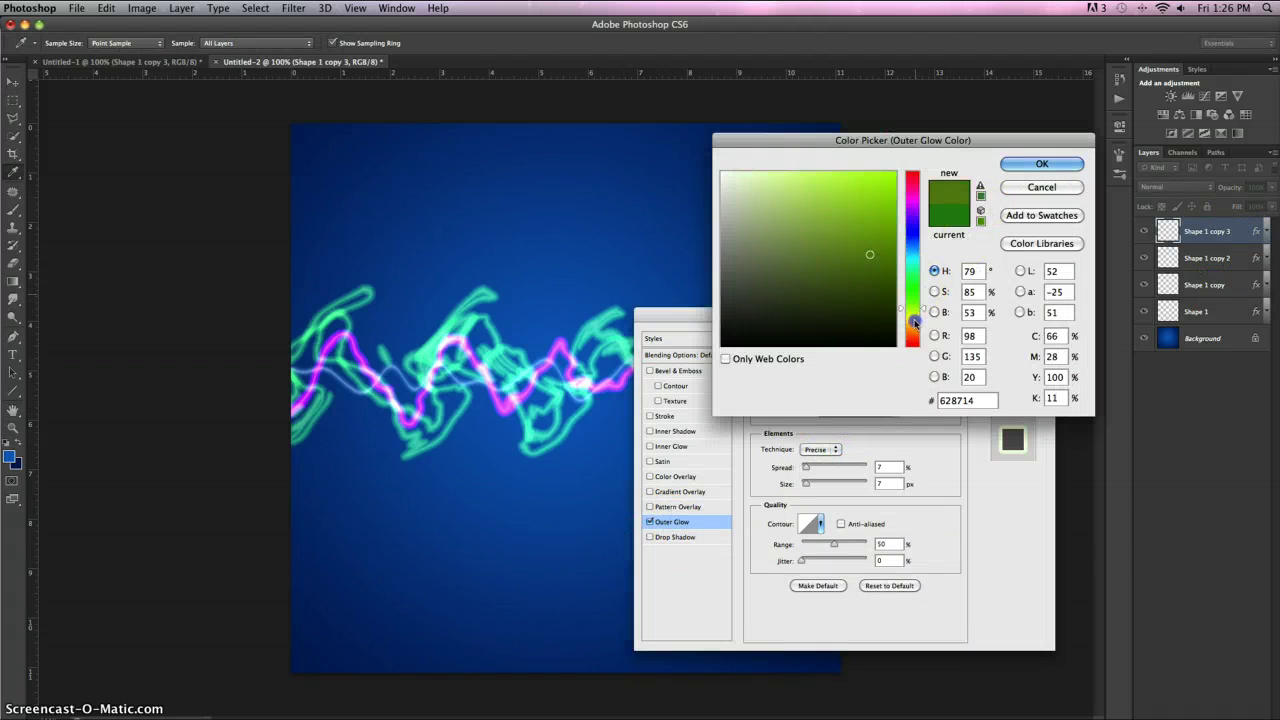
drag(846, 277, 952, 106)
click(1040, 165)
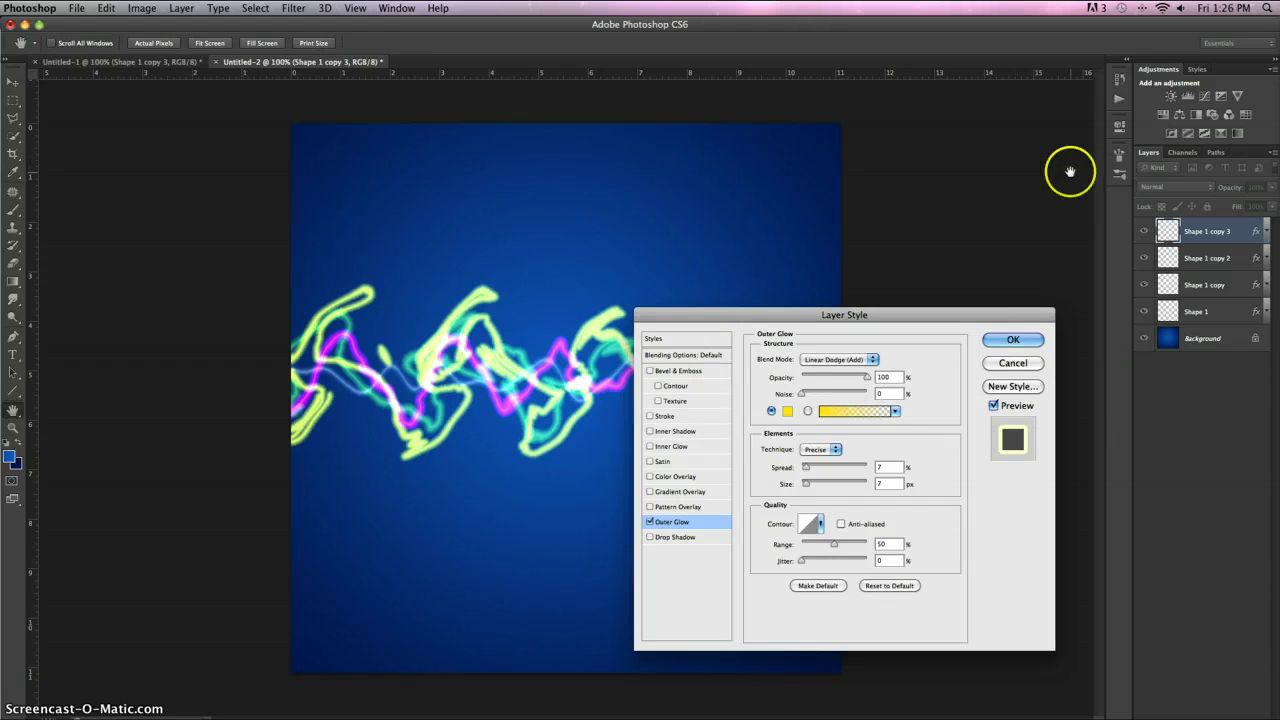
click(1013, 340)
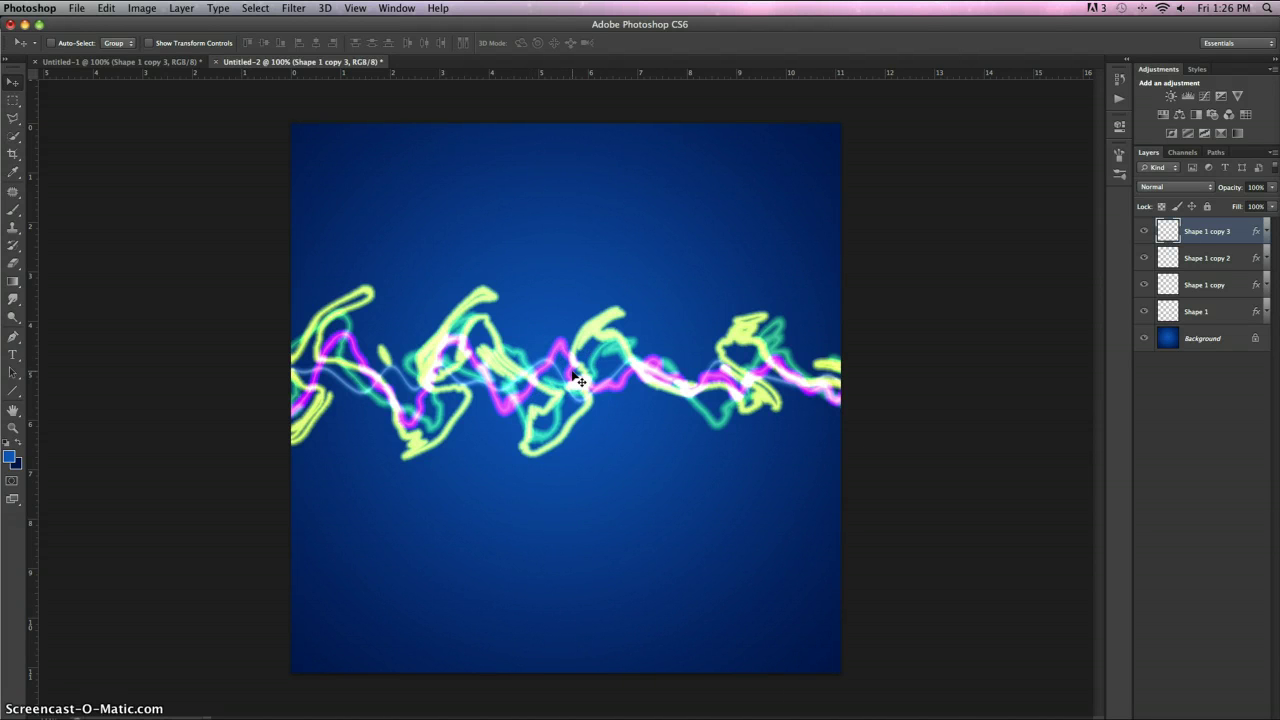
Step back through the edits until only Shape 1 and its undistorted duplicate remain above the background.
key(alt+super+z)
key(alt+super+z)
key(alt+super+z)
key(alt+super+z)
key(alt+super+z)
key(alt+super+z)
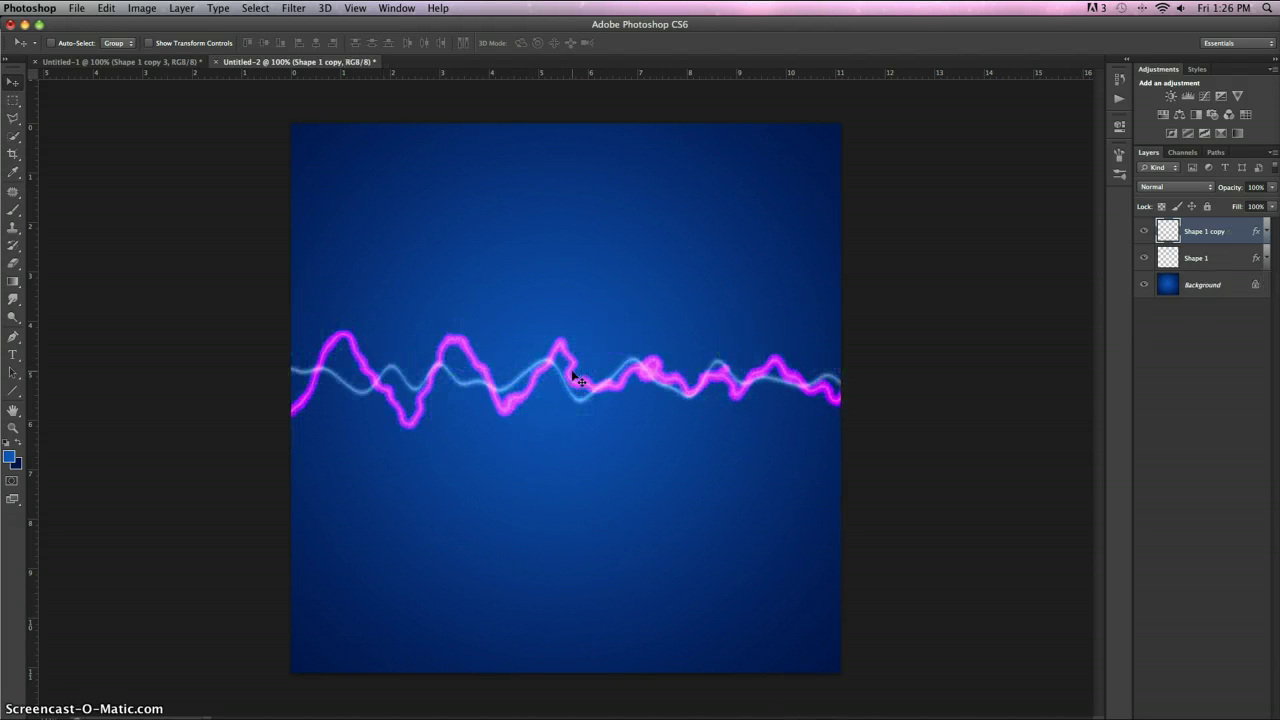
key(alt+super+z)
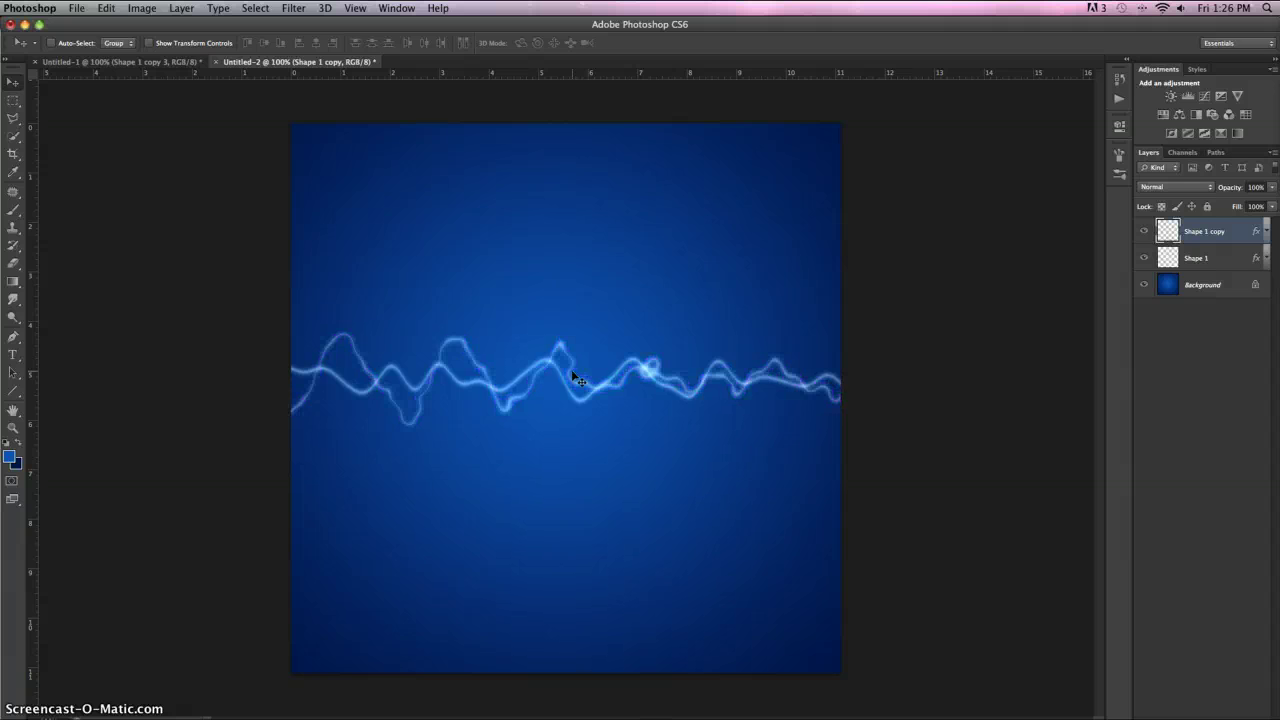
key(alt+super+z)
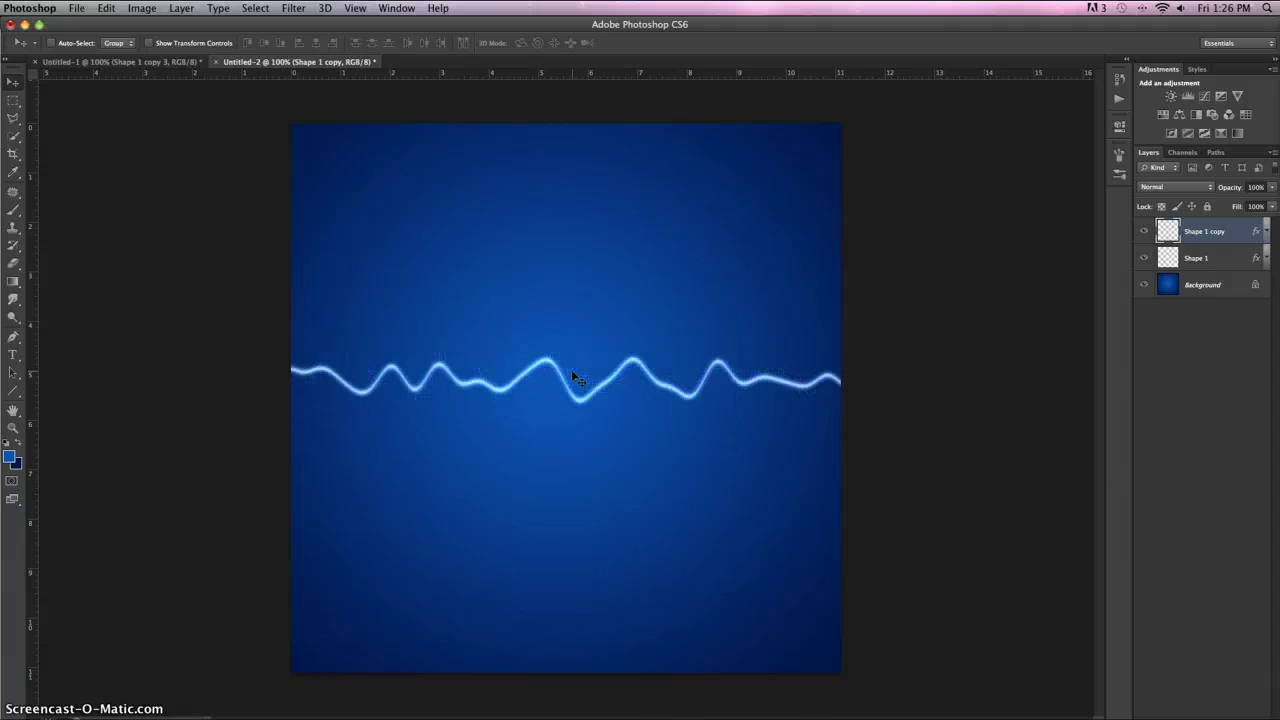
click(586, 371)
click(114, 8)
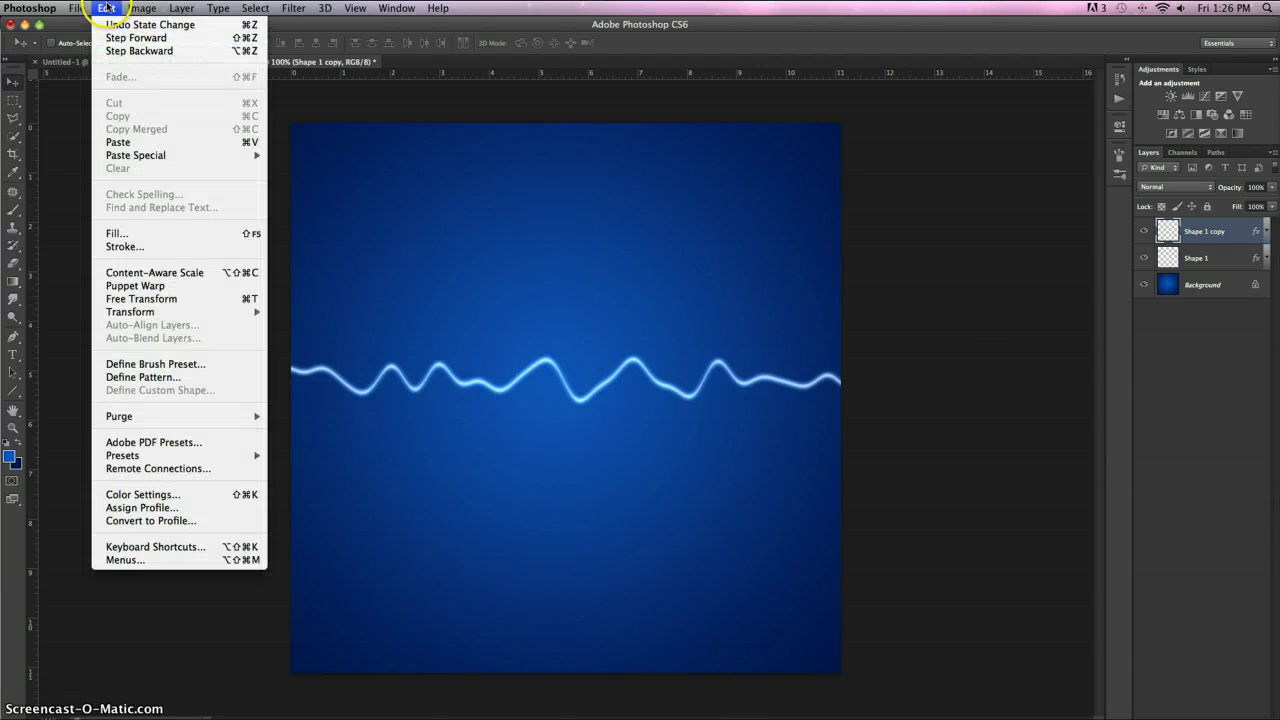
click(107, 8)
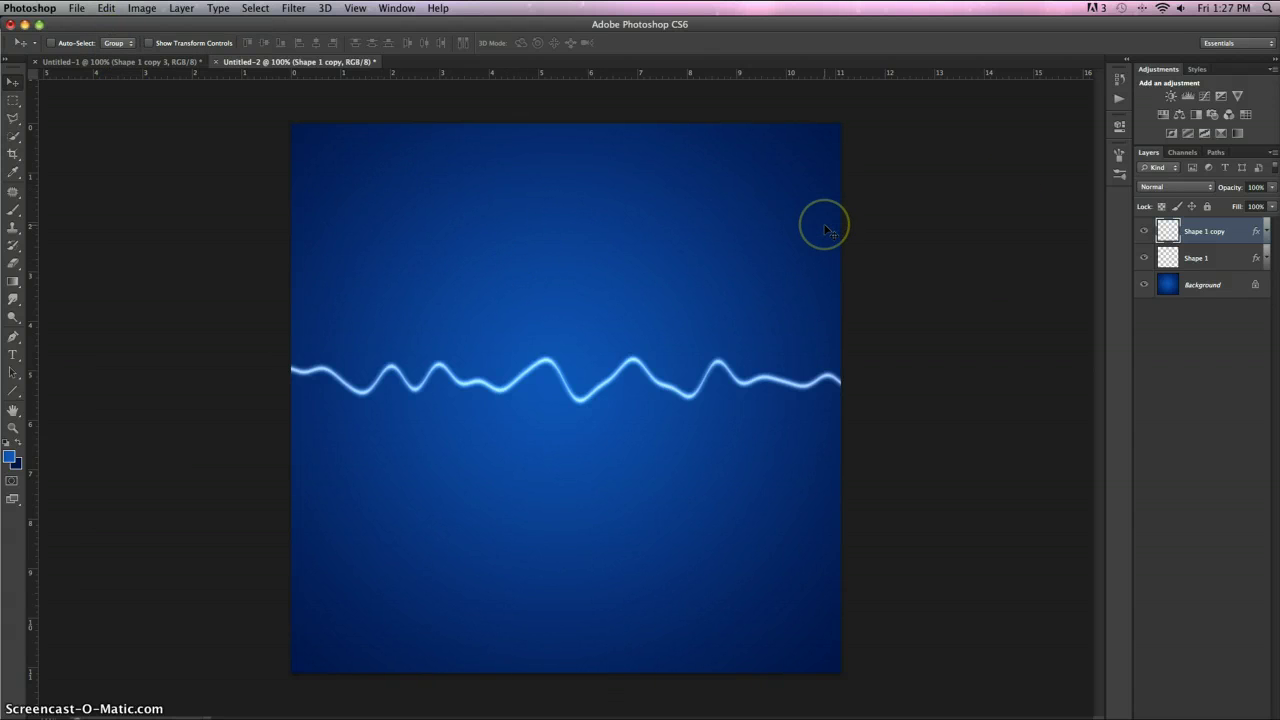
key(ctrl+Tab)
key(ctrl+Tab)
key(ctrl+Tab)
key(ctrl+Tab)
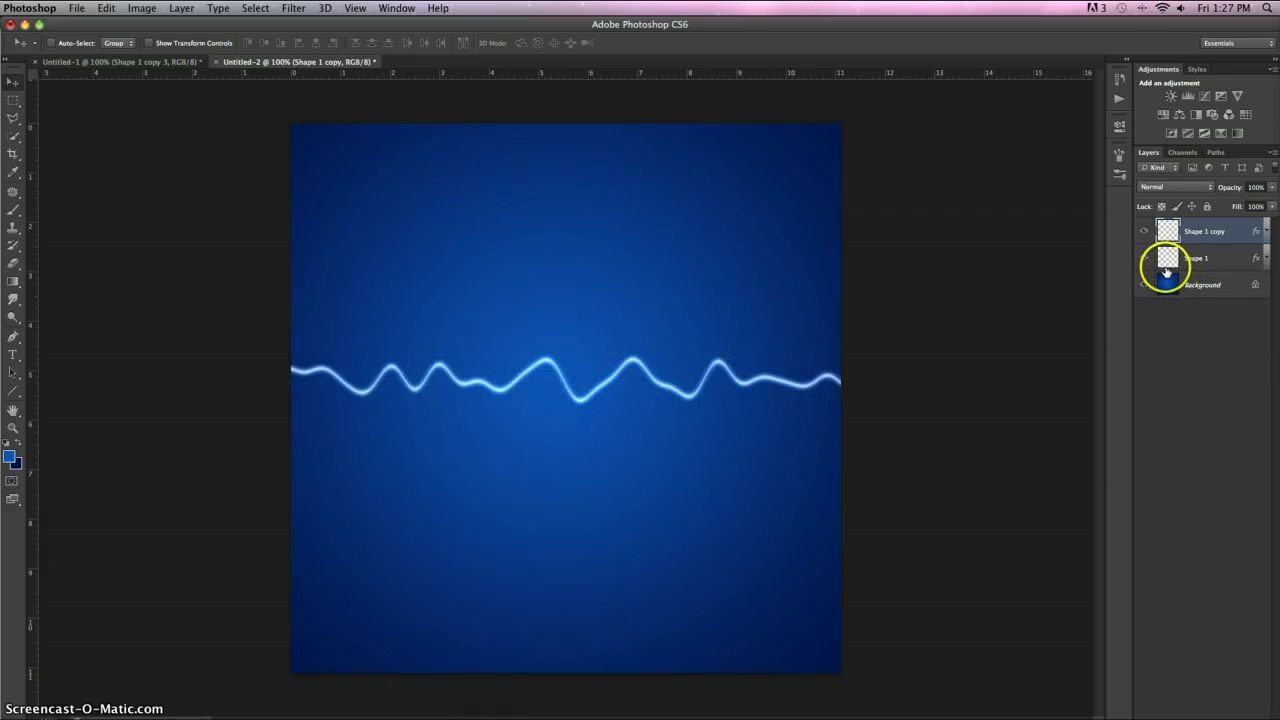
Distort the Shape 1 copy layer with a newly randomized Wave filter pattern.
click(1233, 260)
click(1236, 234)
key(alt+super+f)
click(949, 352)
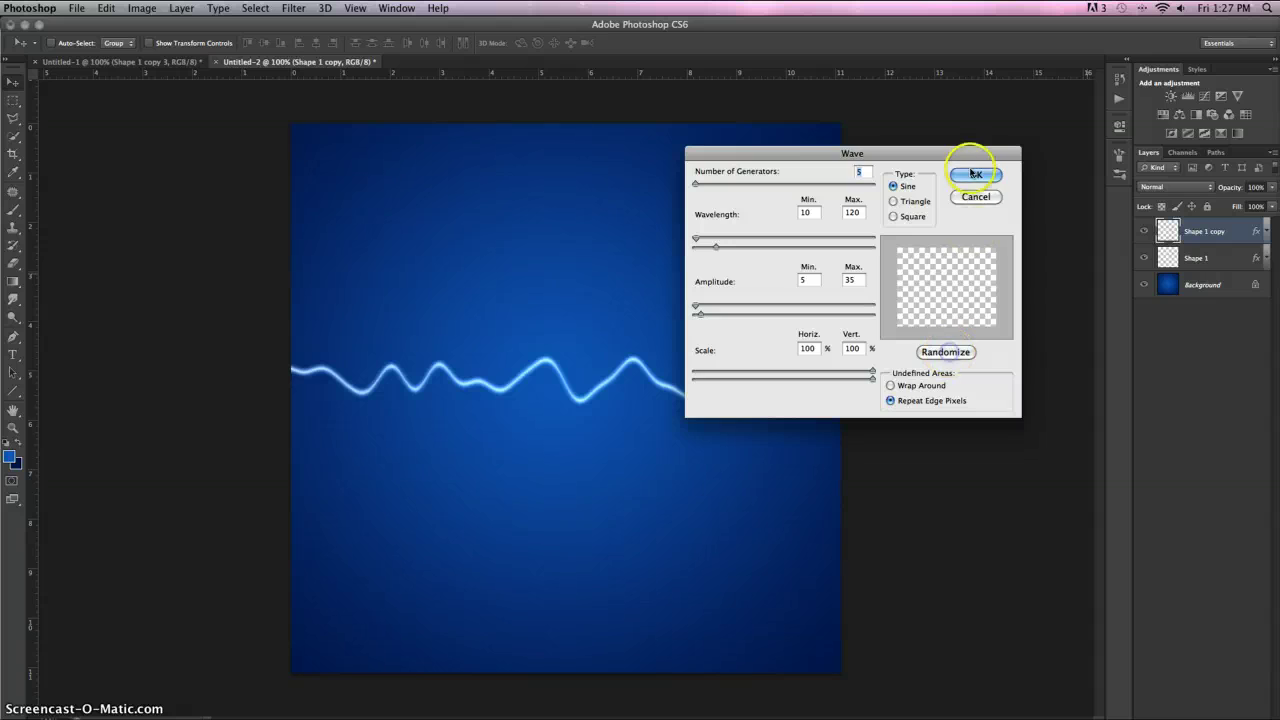
click(975, 174)
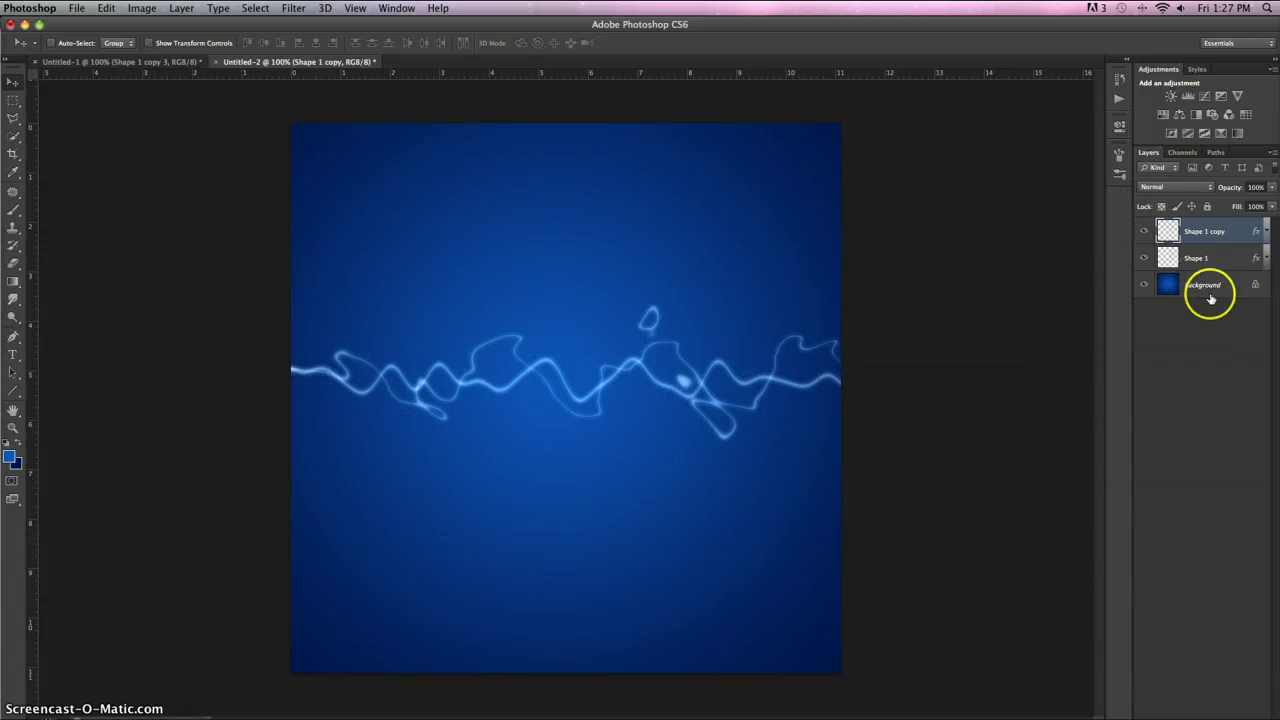
Set the Outer Glow of the Shape 1 copy layer to red with a size of 9 px.
double_click(1236, 237)
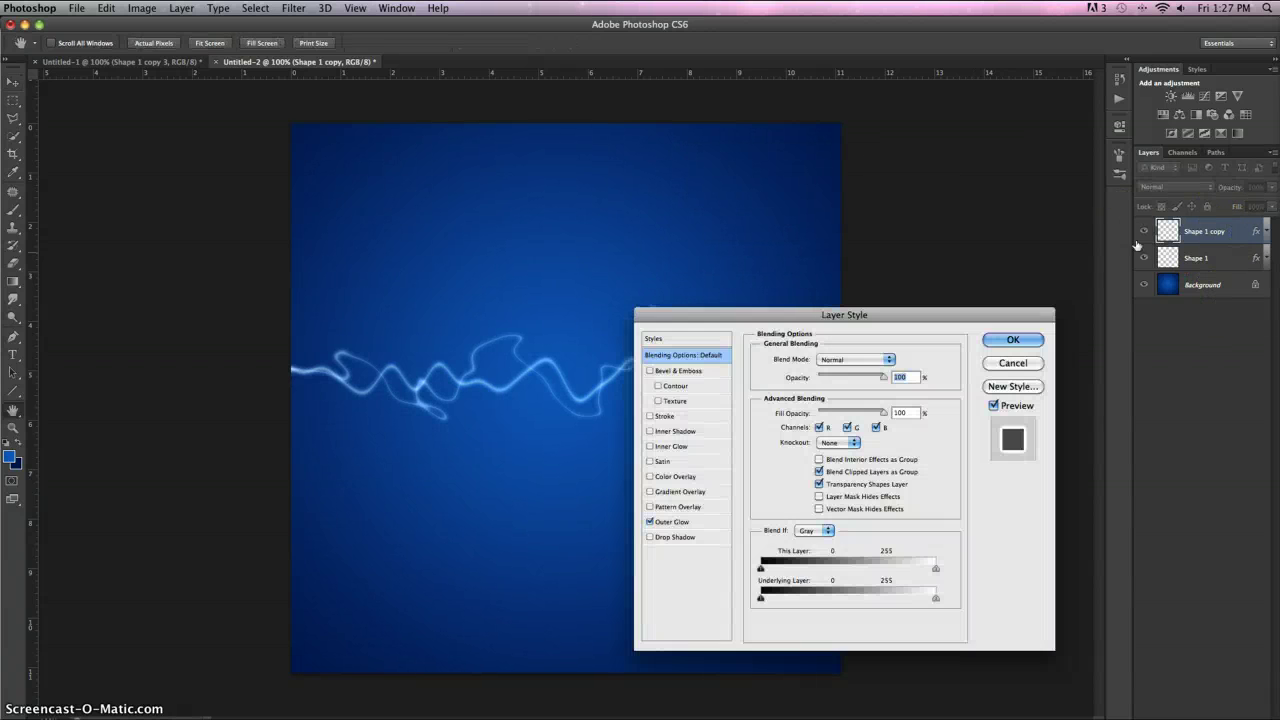
click(700, 522)
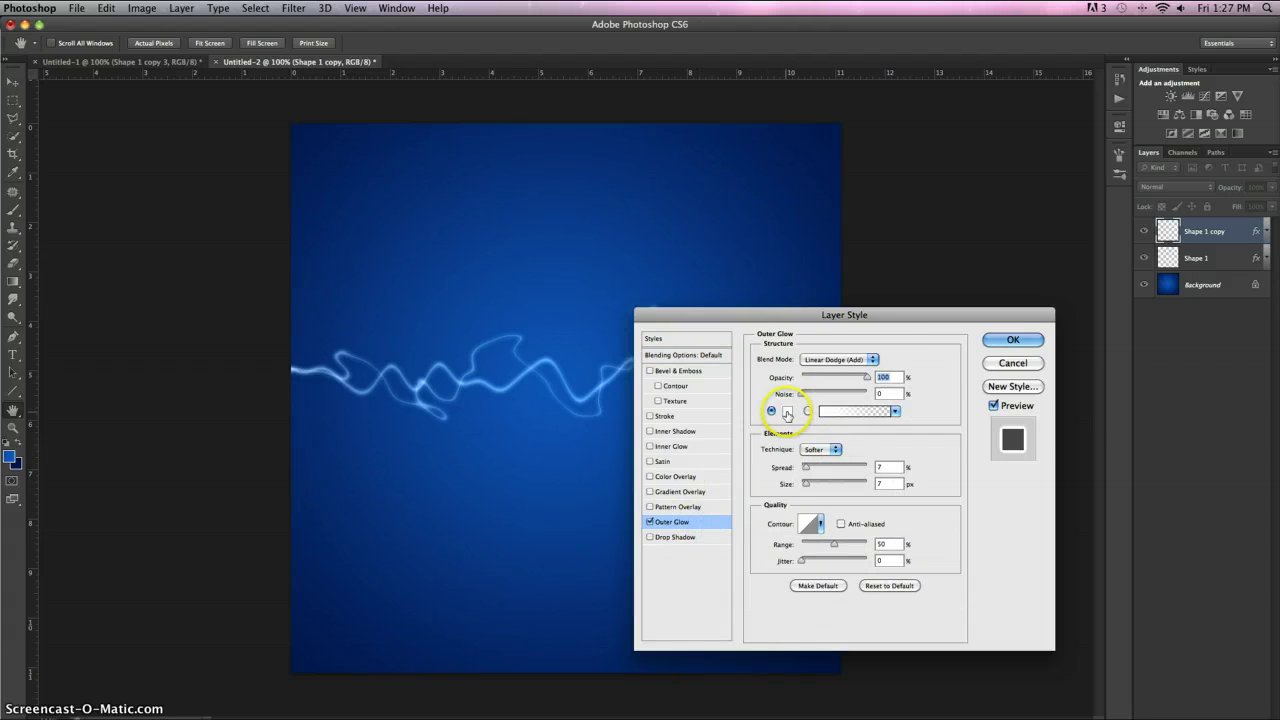
click(788, 411)
drag(870, 186, 960, 173)
click(1041, 164)
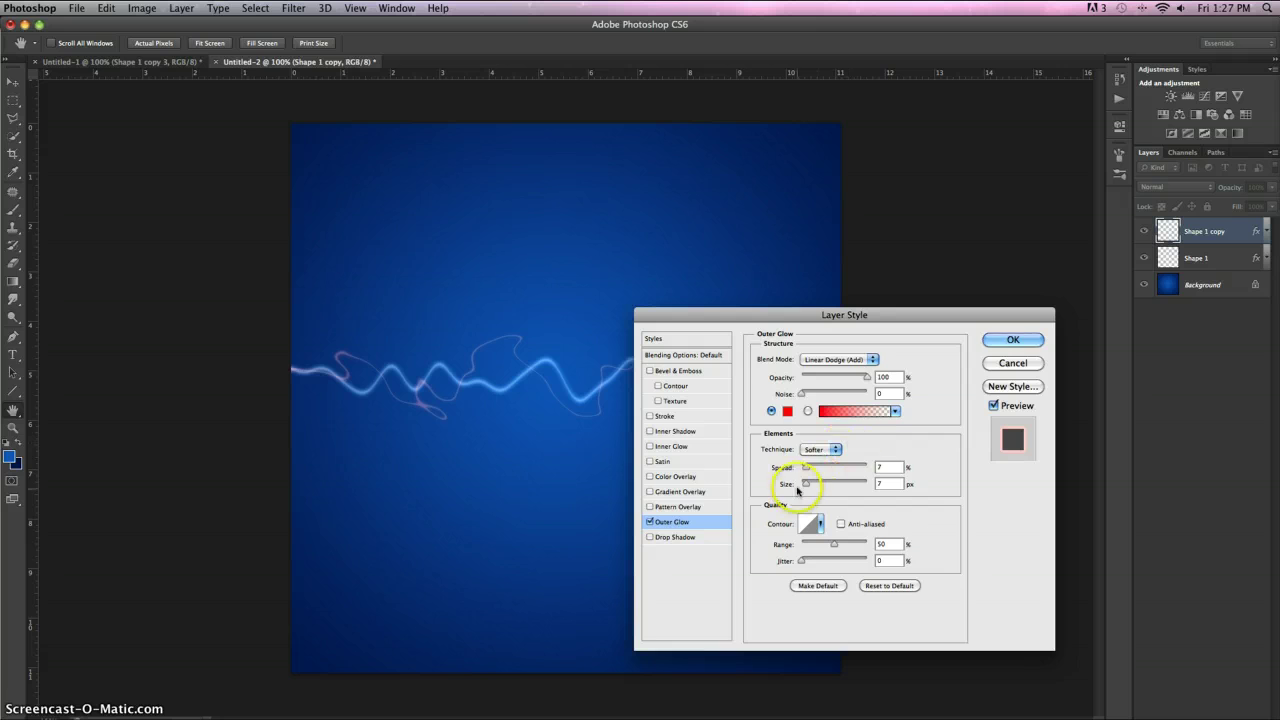
drag(805, 485, 808, 488)
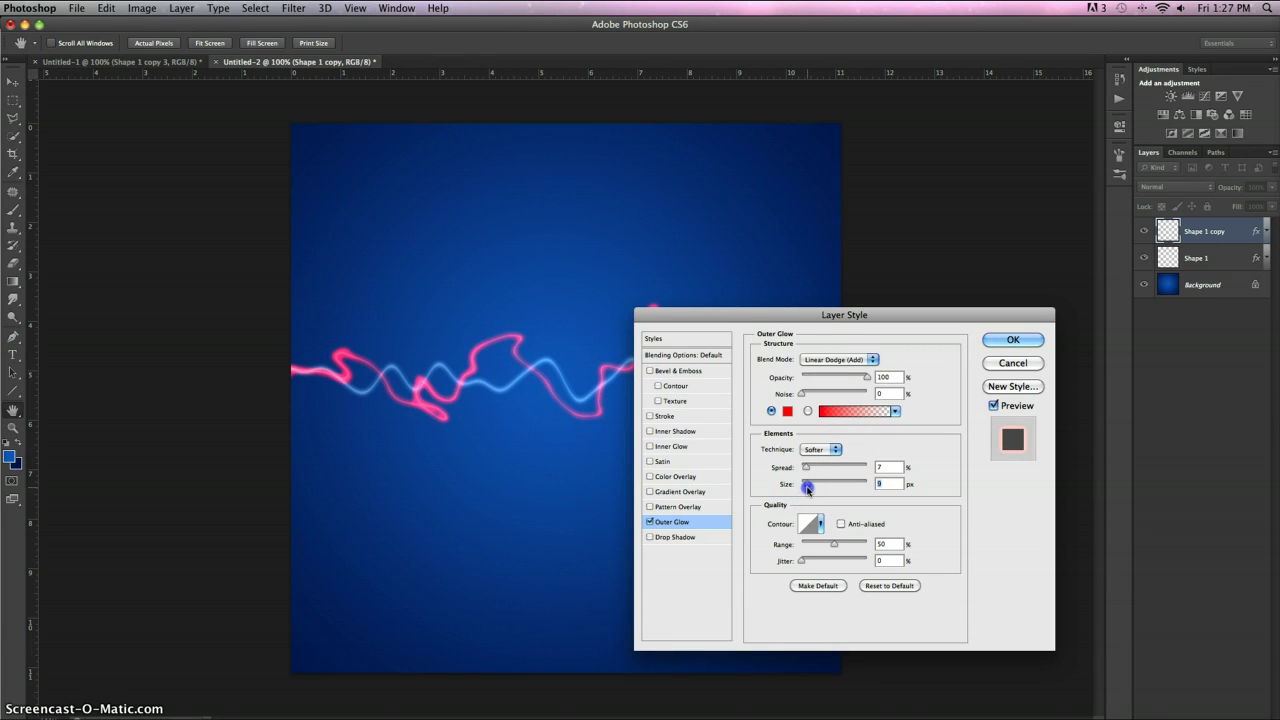
click(1013, 340)
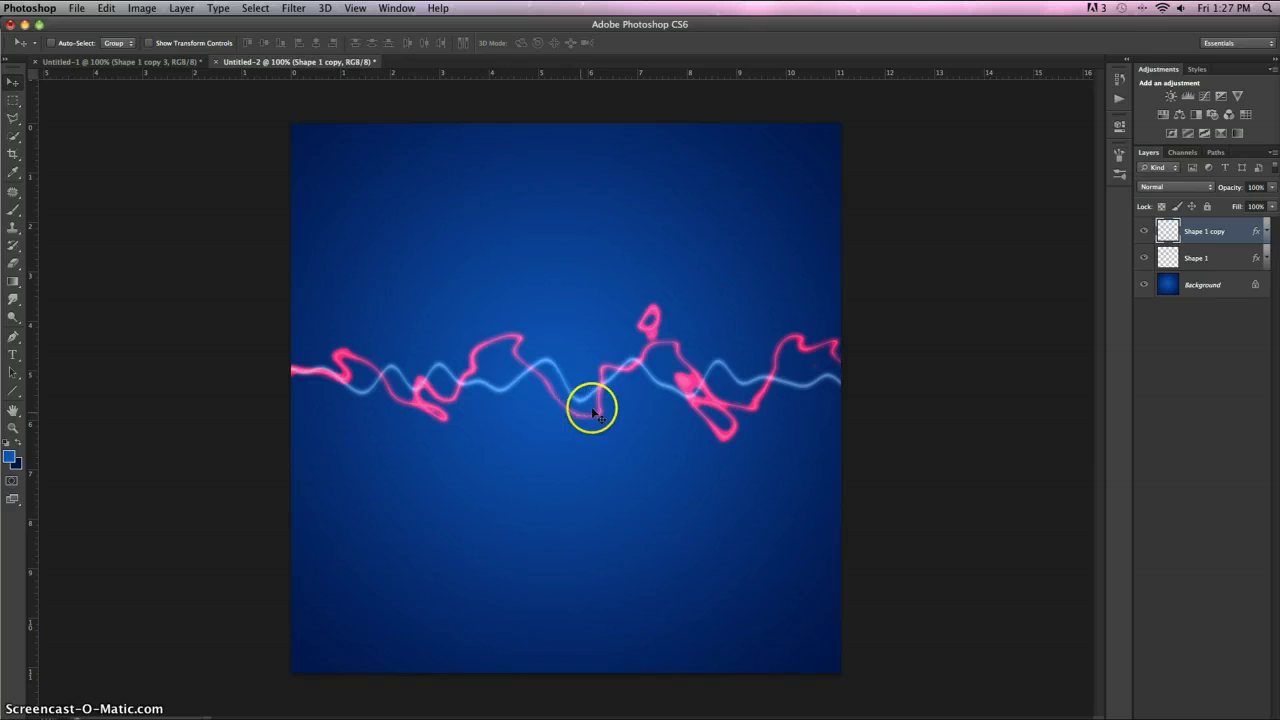
Undo all the wave line edits until only the blue gradient Background layer remains.
key(alt+super+z)
key(alt+super+z)
key(alt+super+z)
key(alt+super+z)
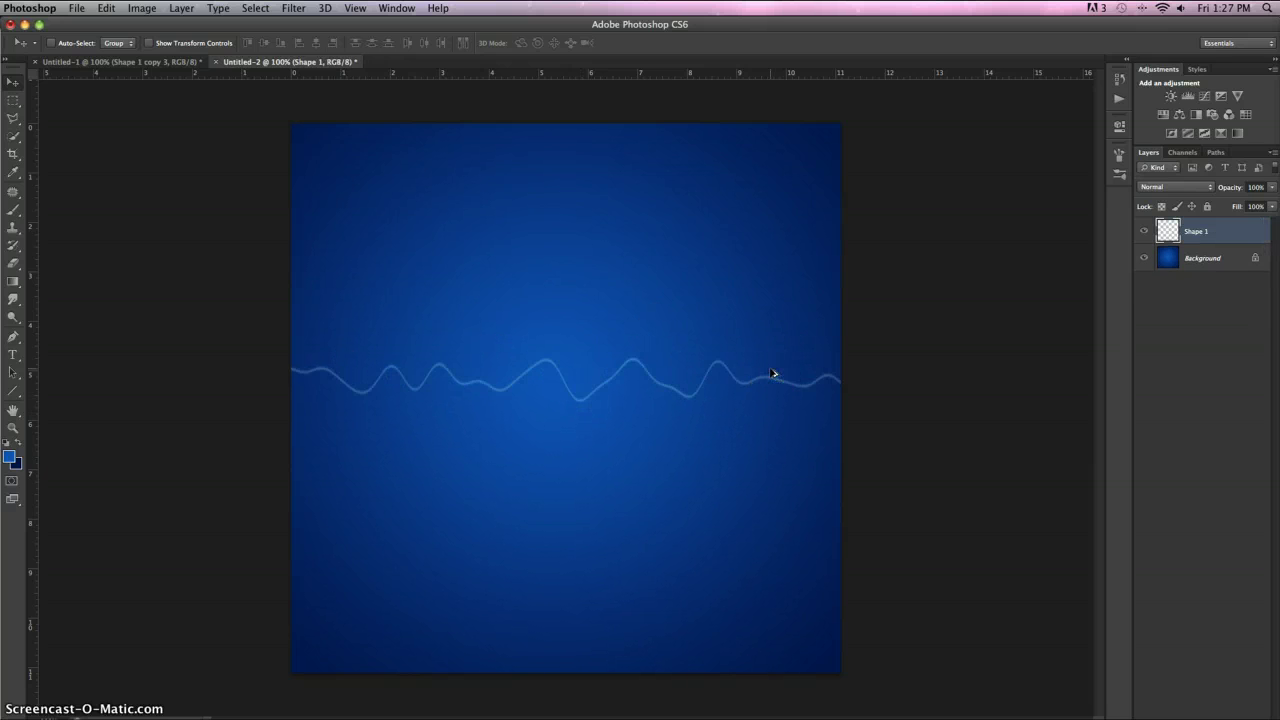
key(alt+super+z)
key(alt+super+z)
key(alt+super+z)
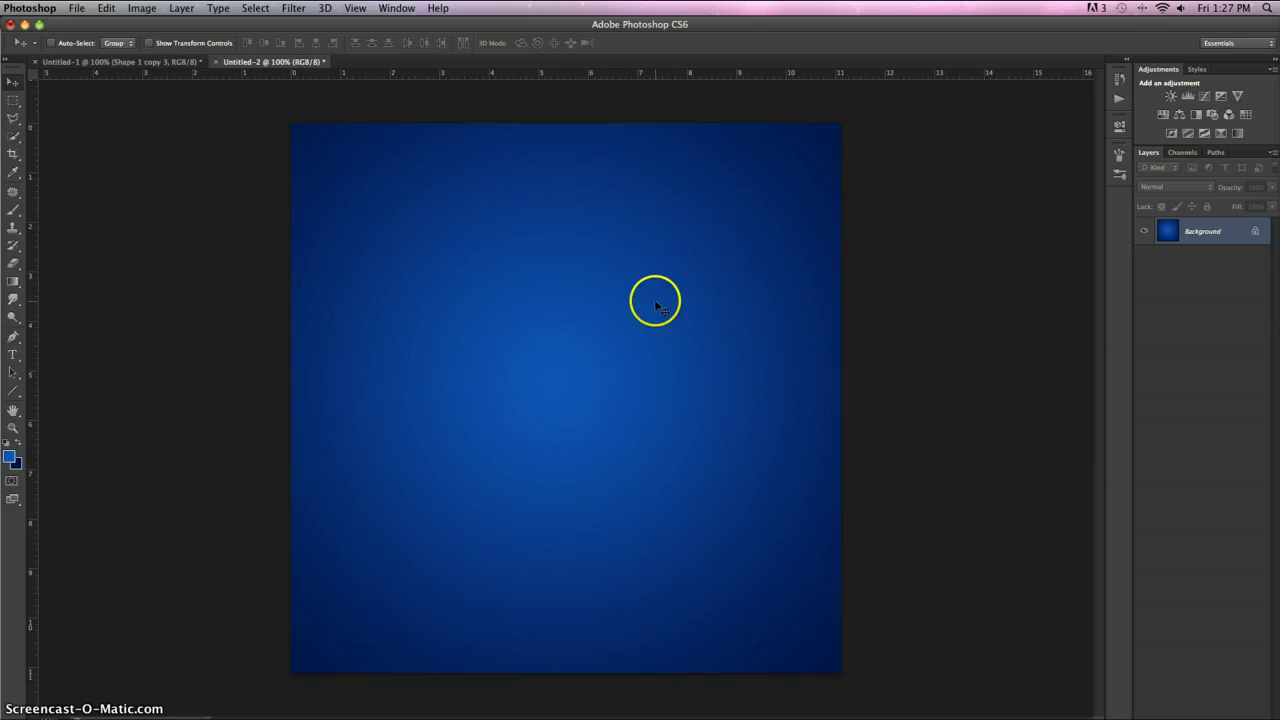
Draw a curved two-point path with the Pen tool in the right half of the canvas.
click(13, 337)
click(730, 438)
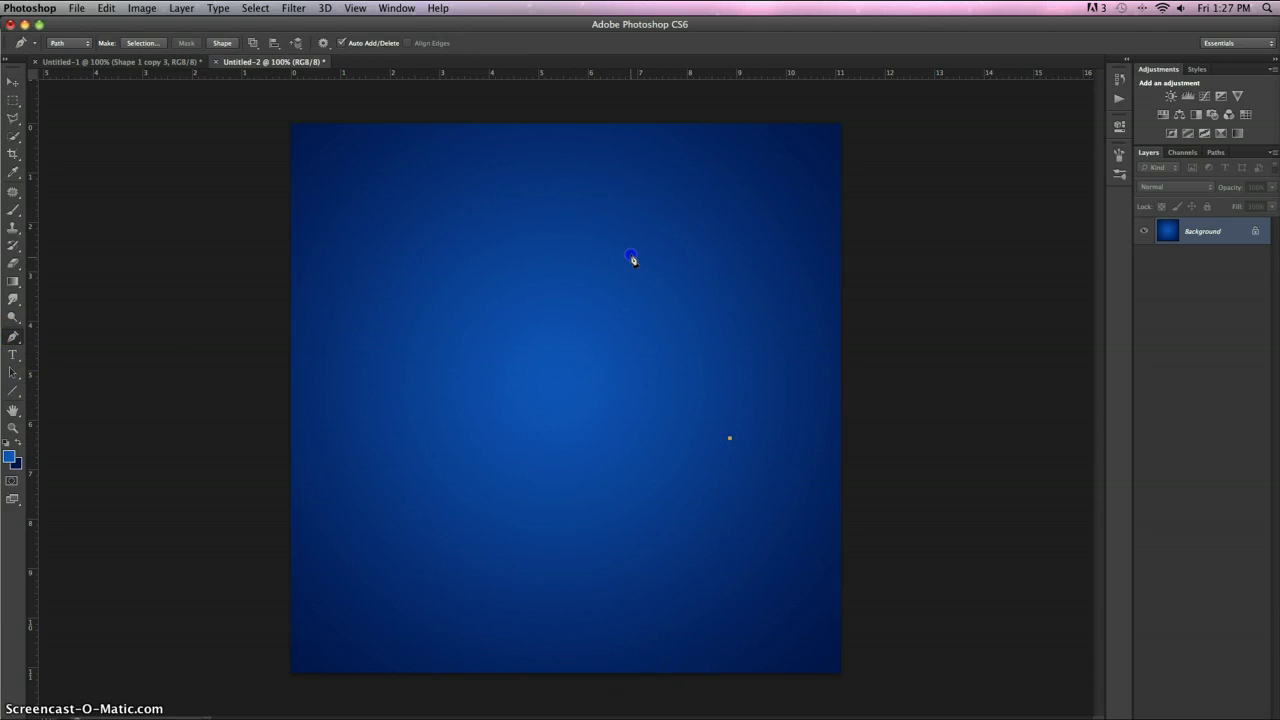
drag(659, 189, 671, 145)
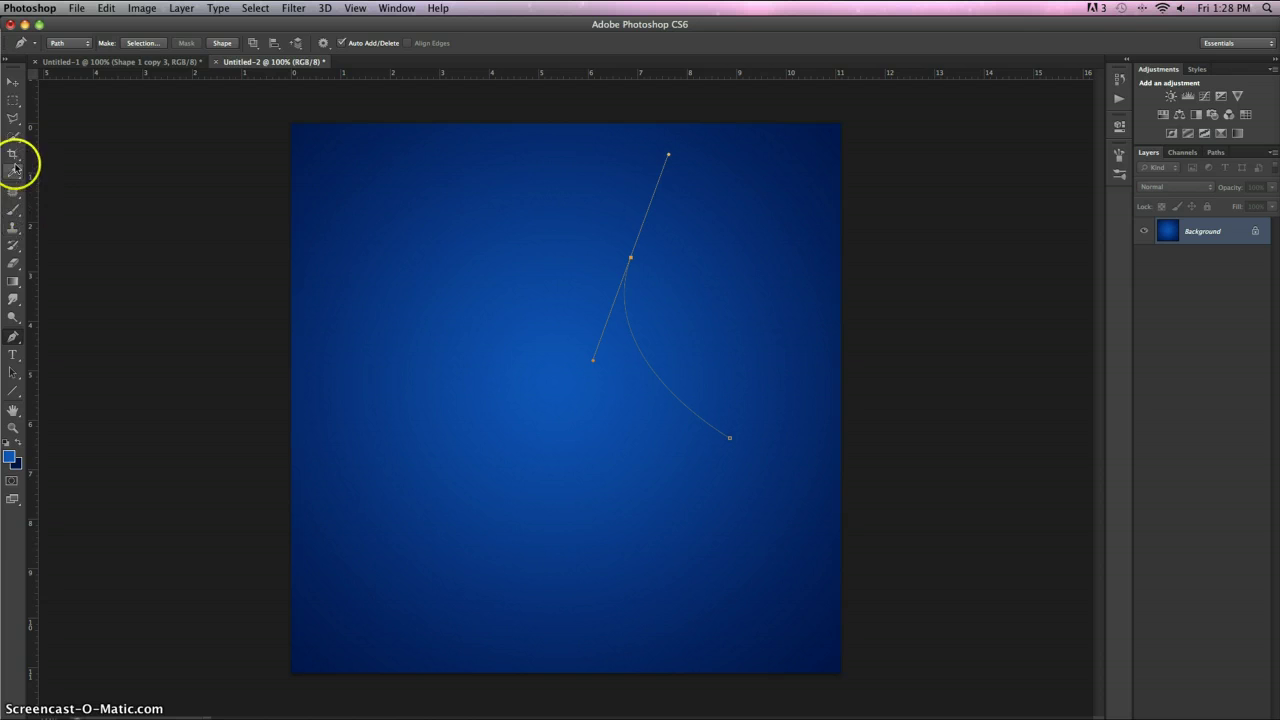
Try stroking the curved path with the Brush on the Background layer, and undo the stroke and the path.
click(14, 211)
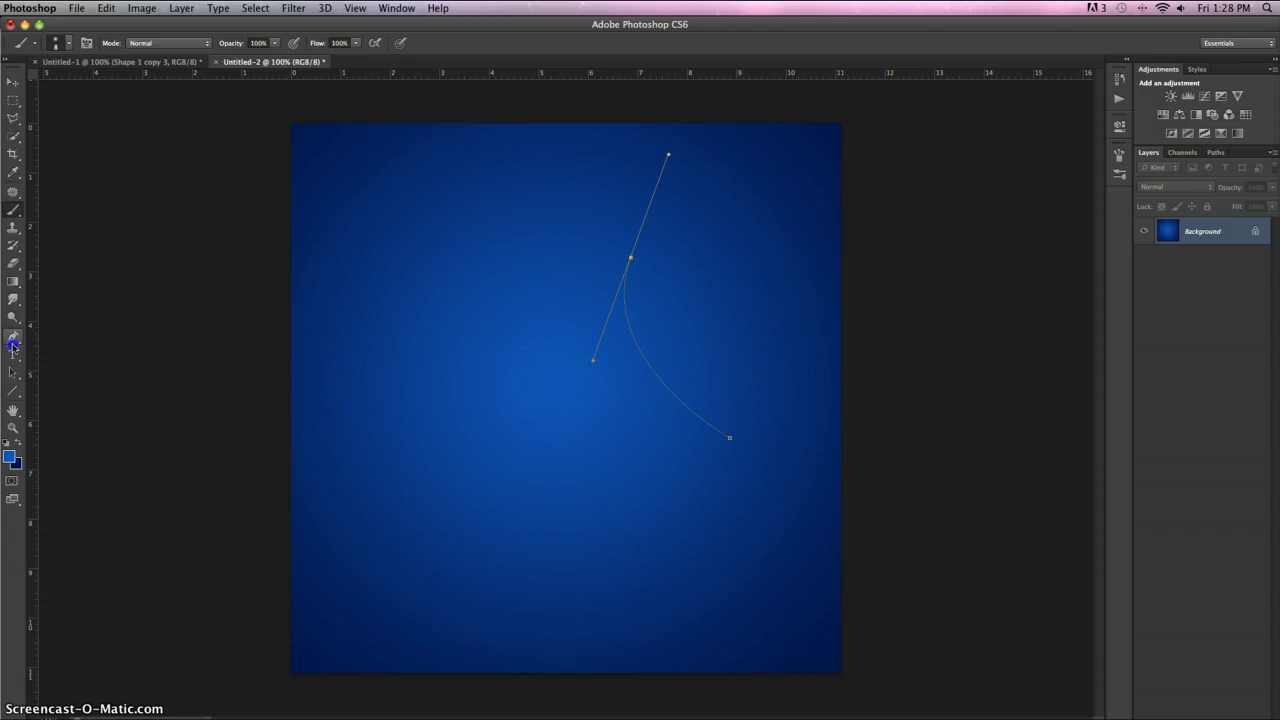
click(13, 342)
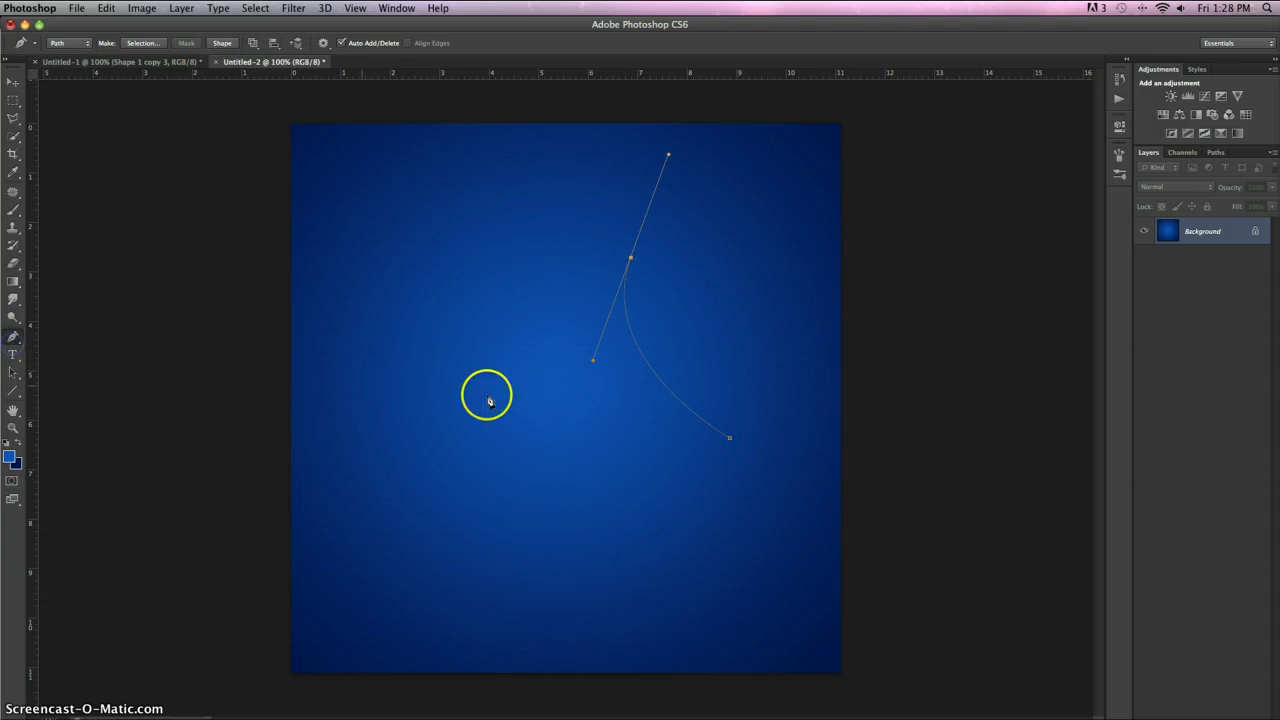
right_click(694, 378)
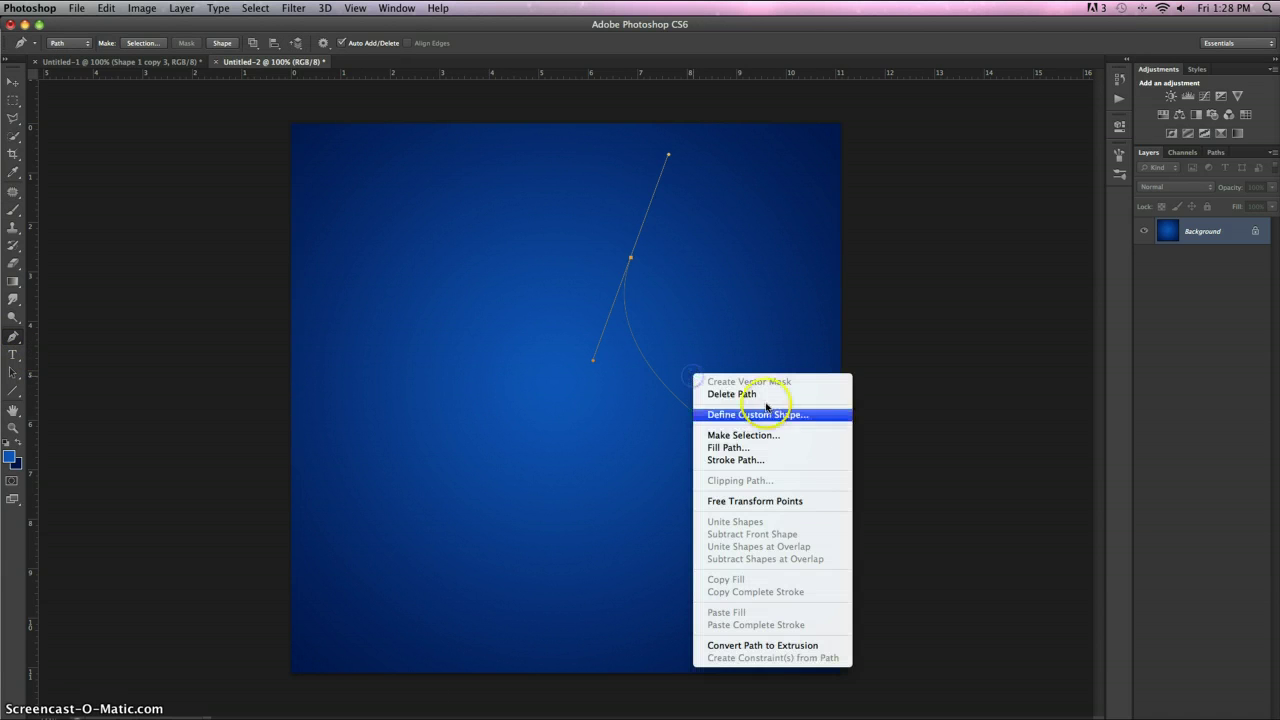
click(767, 465)
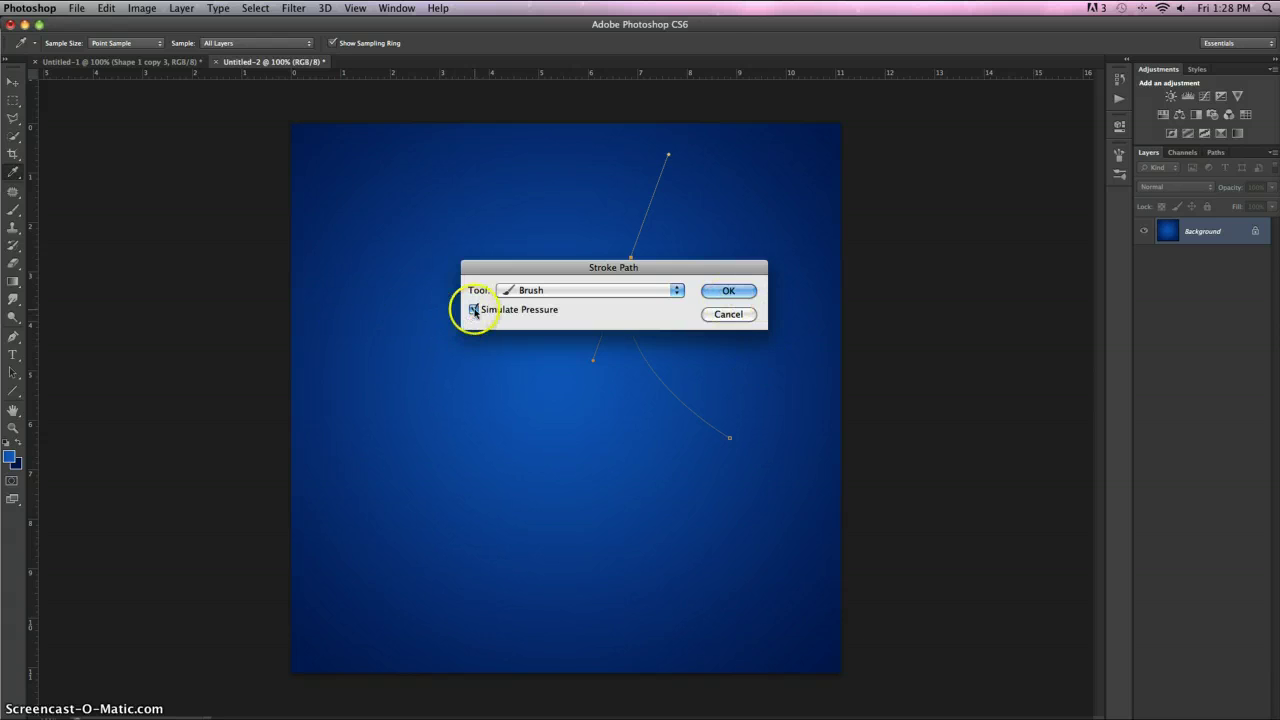
click(736, 289)
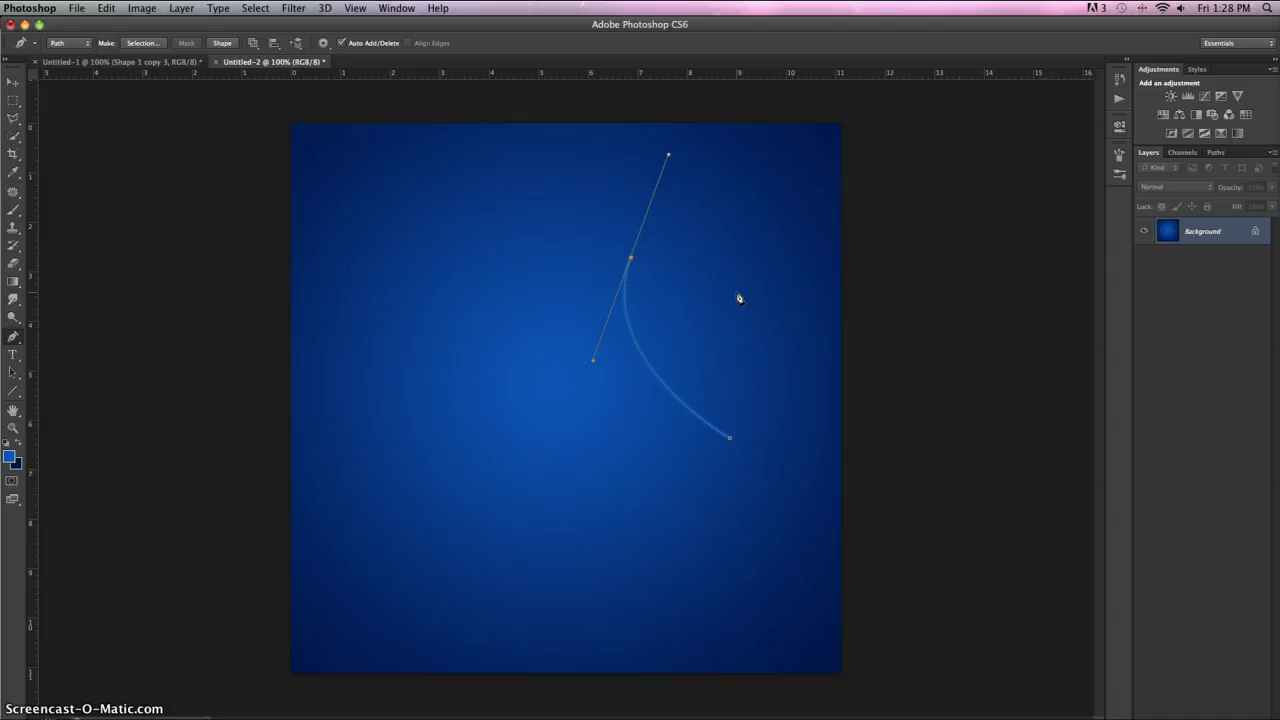
key(alt+super+z)
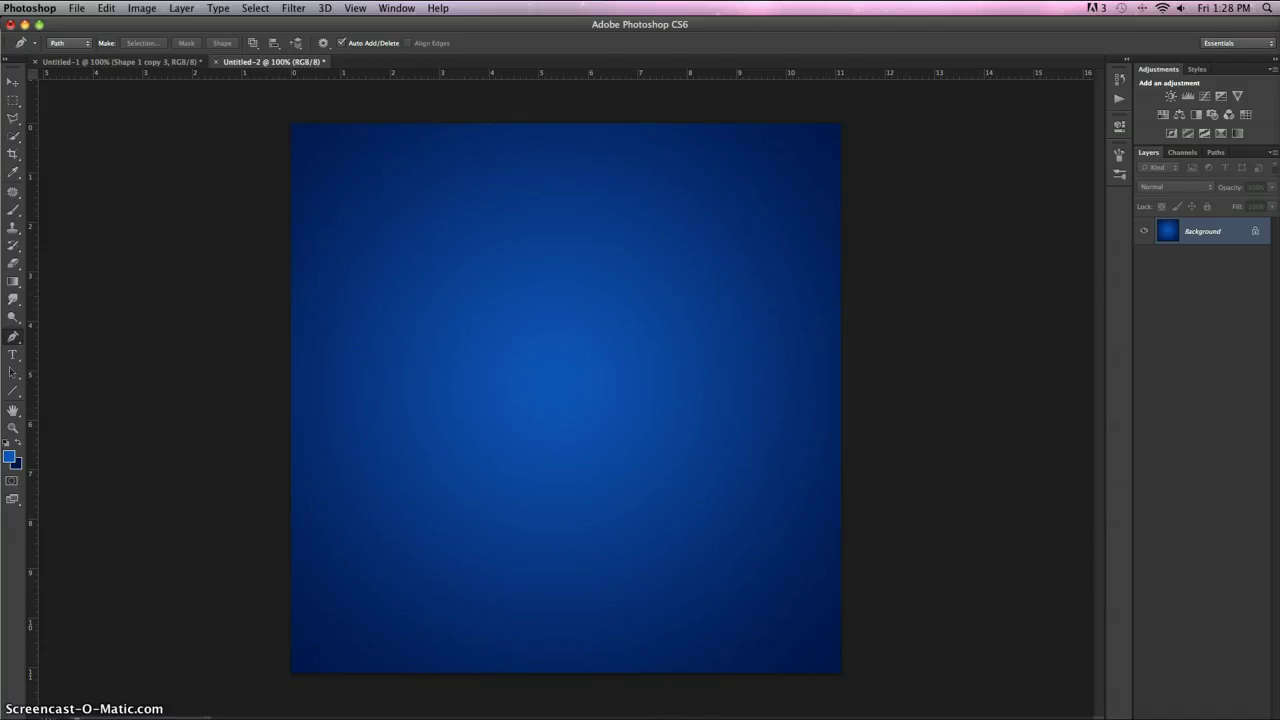
Add a new empty layer and draw a curved three-point path with the Pen tool, from the lower right up past the canvas center.
key(alt+shift+super+n)
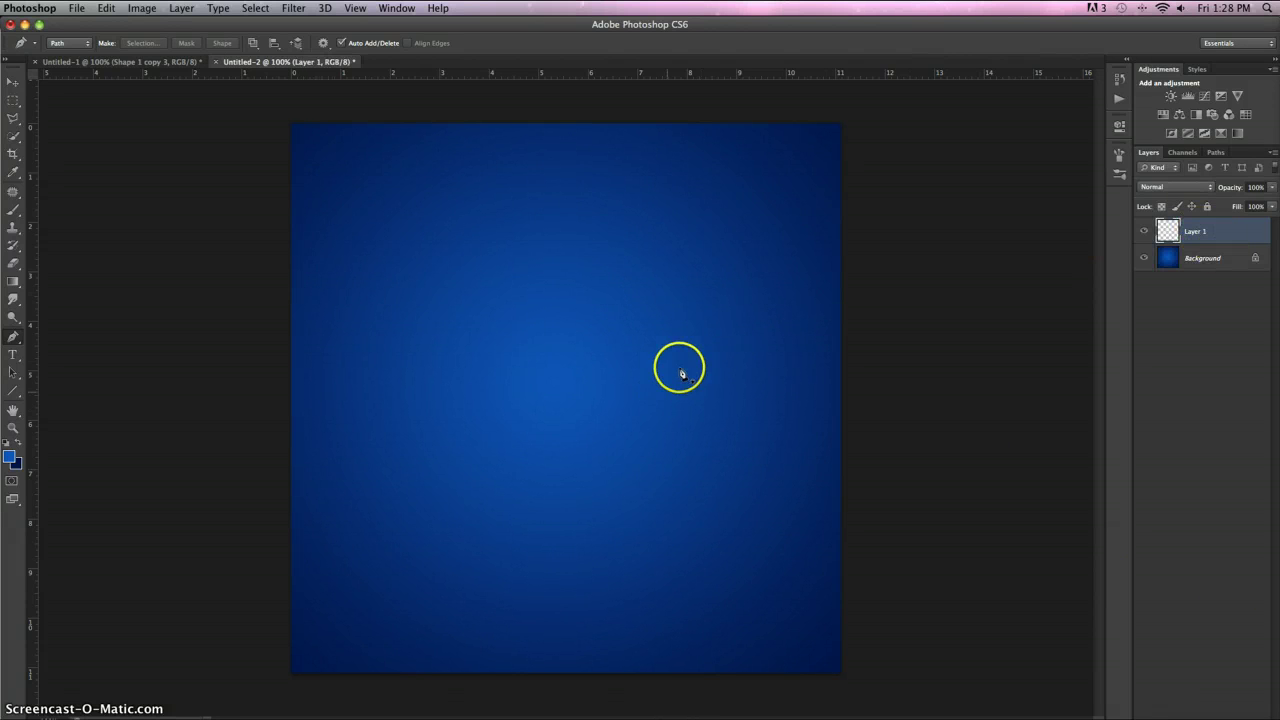
click(705, 537)
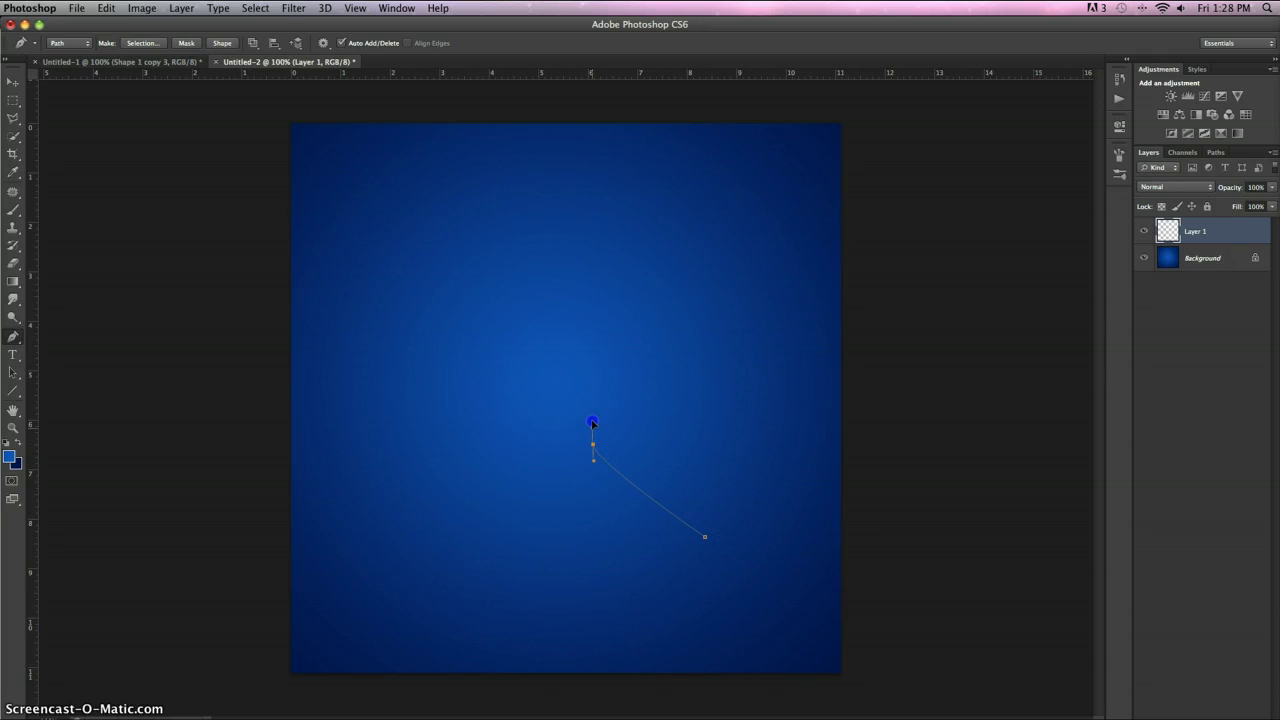
click(602, 309)
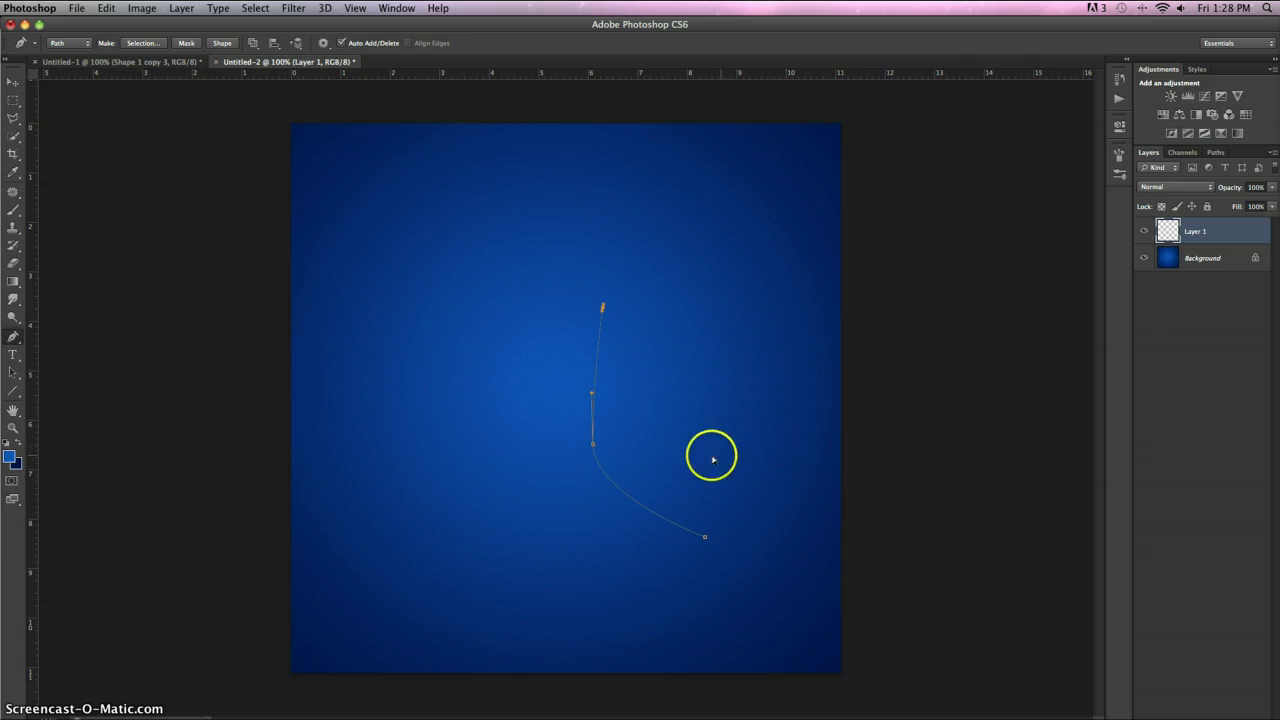
Stroke the curved path on the new layer using the Brush, without simulated pressure, and switch to the Move tool.
right_click(643, 429)
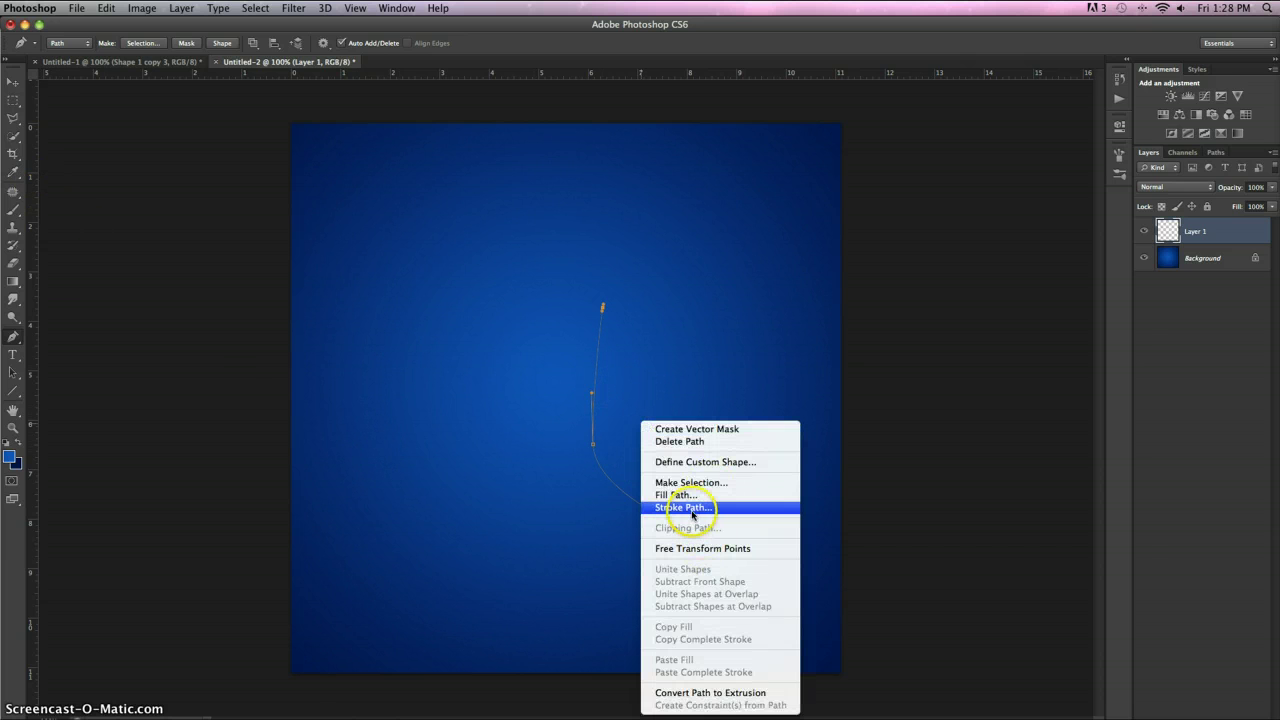
click(692, 508)
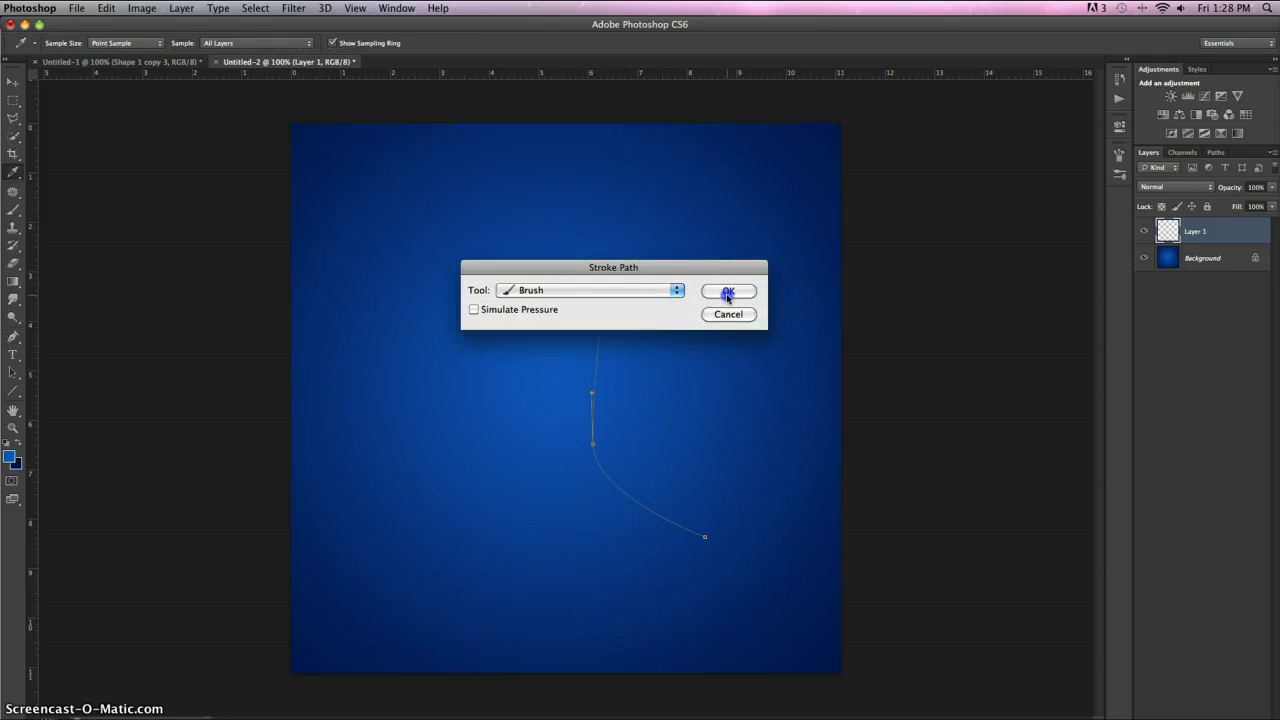
click(730, 290)
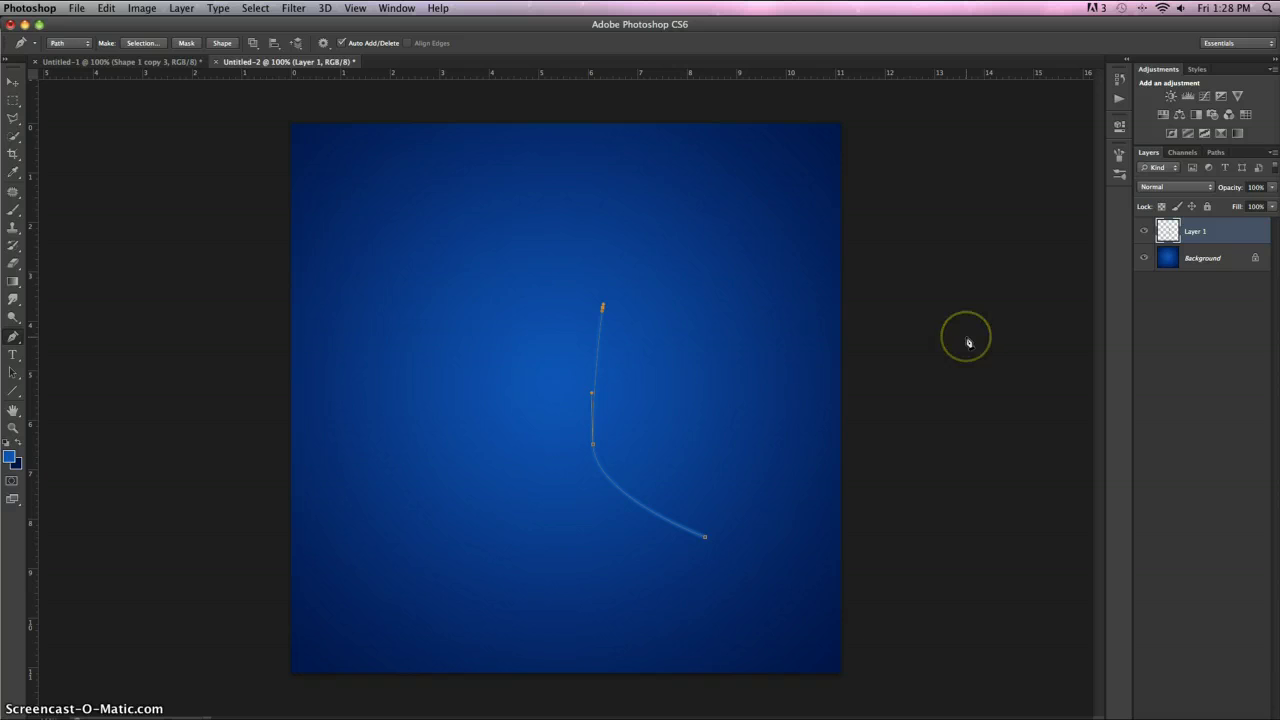
click(911, 428)
click(13, 80)
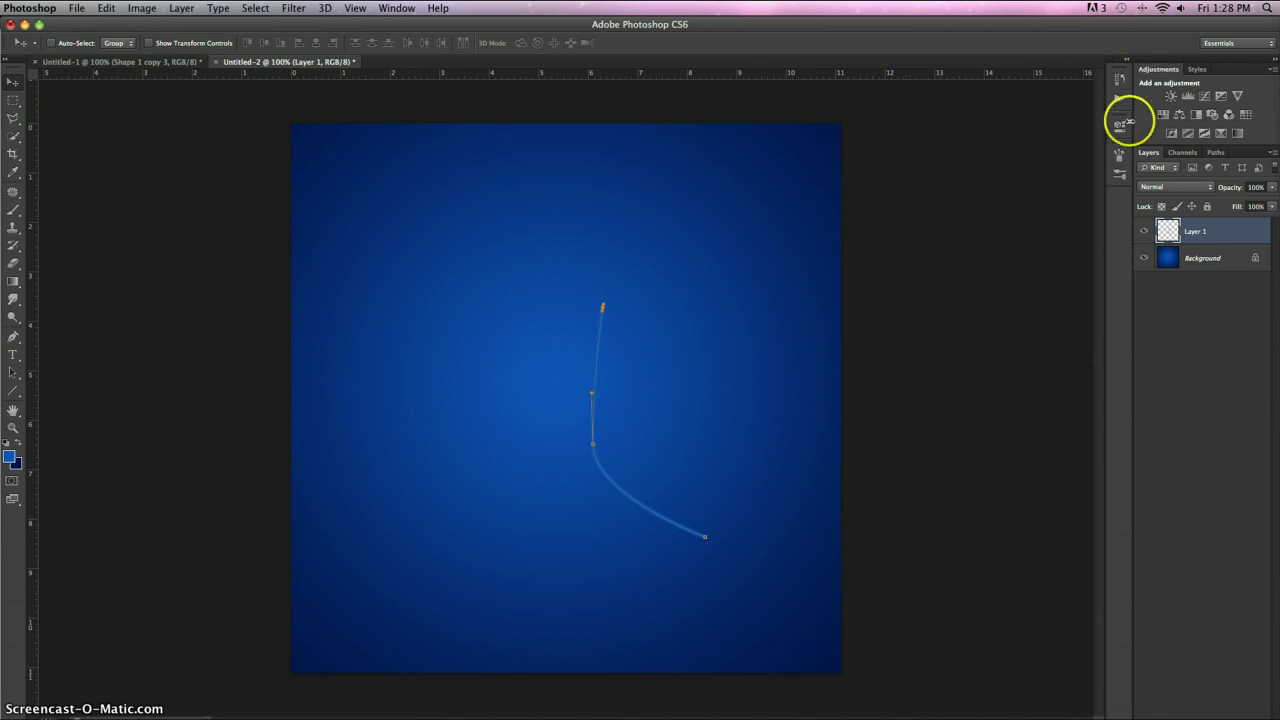
Add an Outer Glow to Layer 1 and set the glow color to white.
double_click(1228, 231)
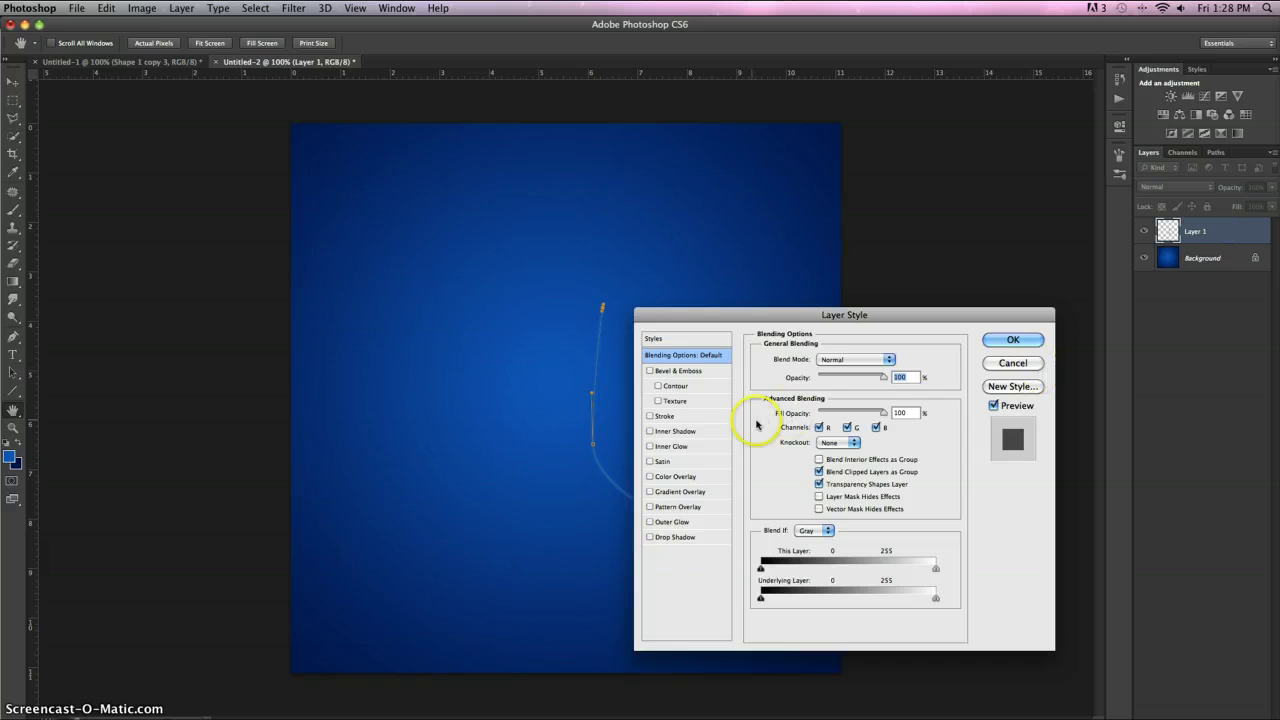
click(686, 522)
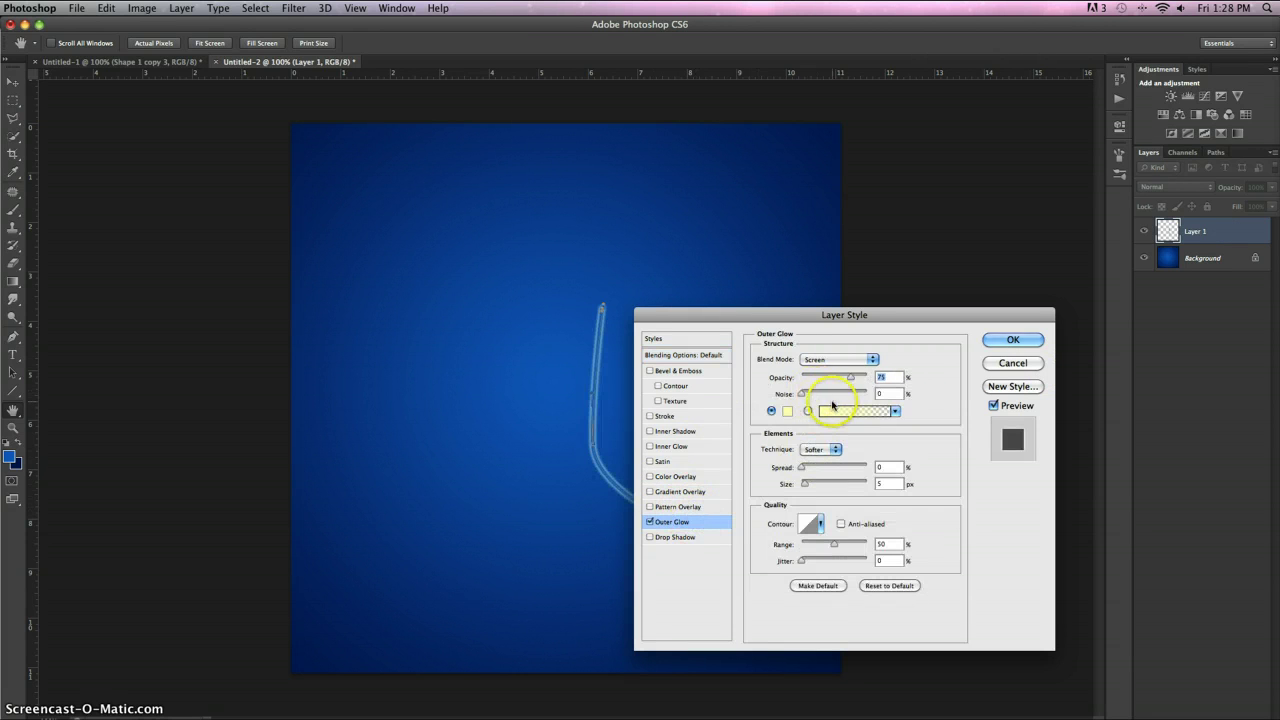
click(790, 411)
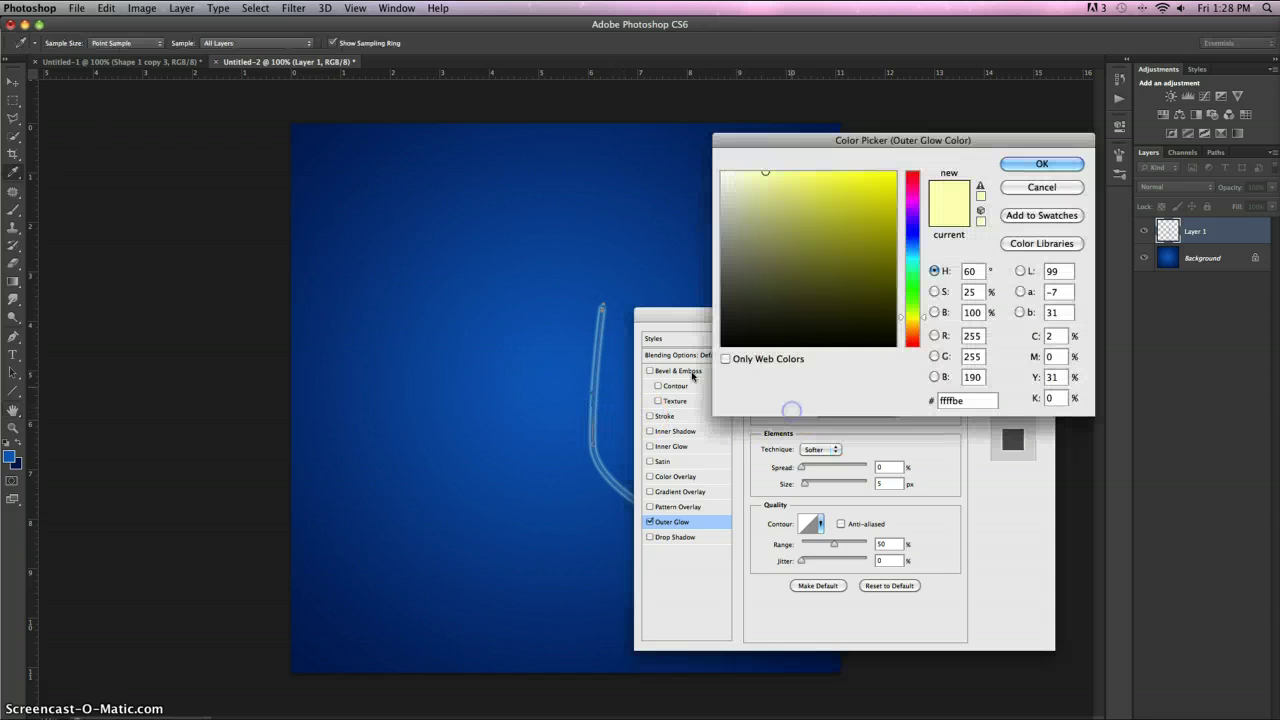
mouse_move(797, 262)
mouse_down()
mouse_move(656, 146)
mouse_move(656, 125)
mouse_up()
click(1063, 164)
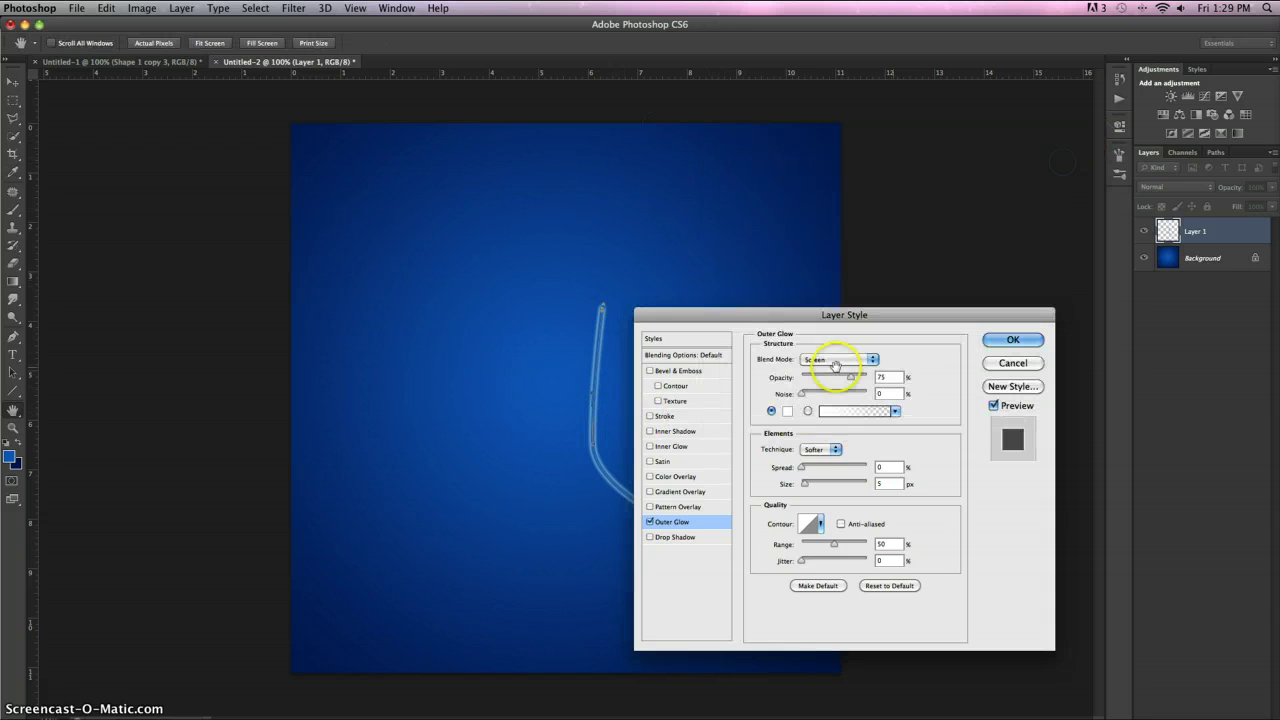
Set the Outer Glow to the Precise technique with 76% opacity and a size of 4 px, and apply the layer style.
click(818, 449)
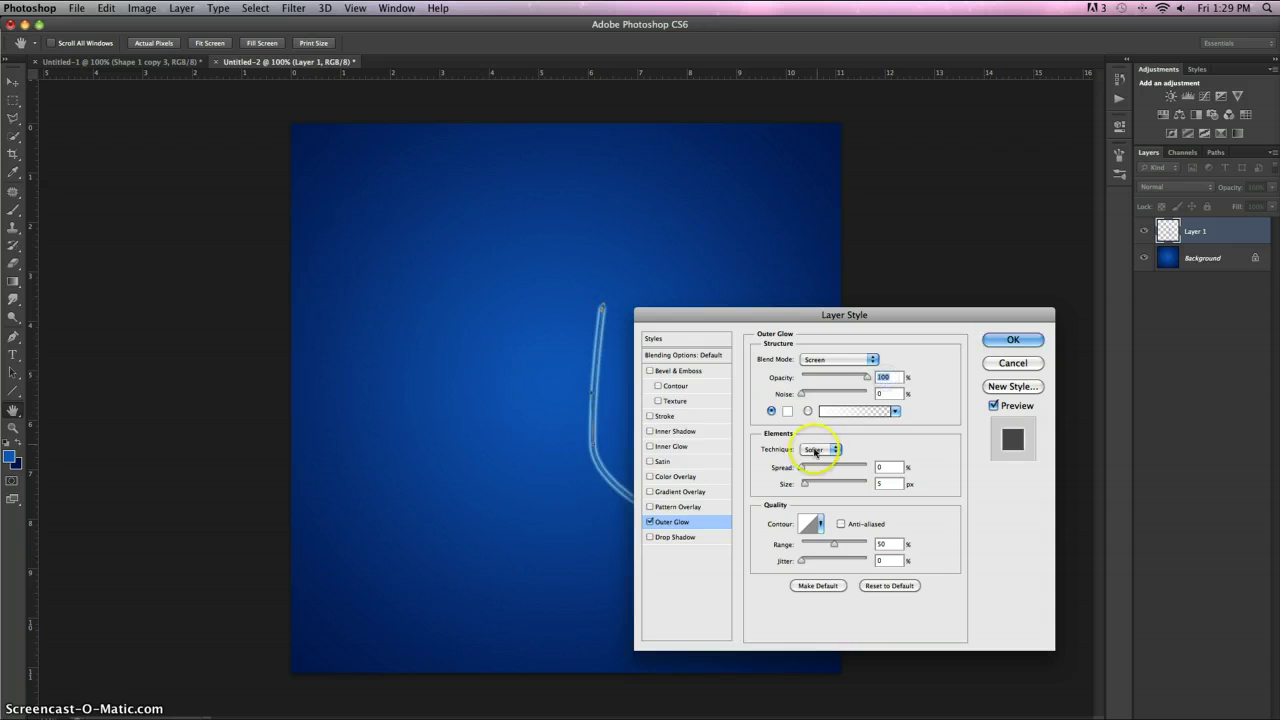
click(830, 459)
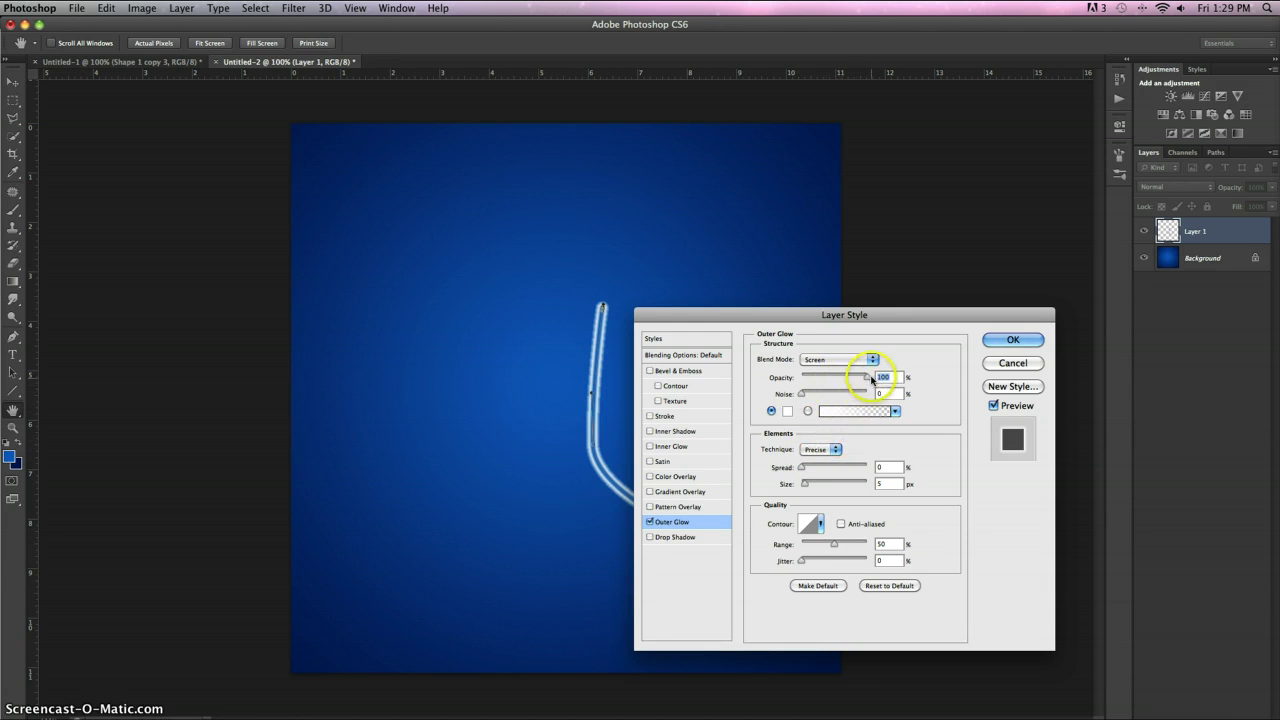
drag(856, 379, 851, 378)
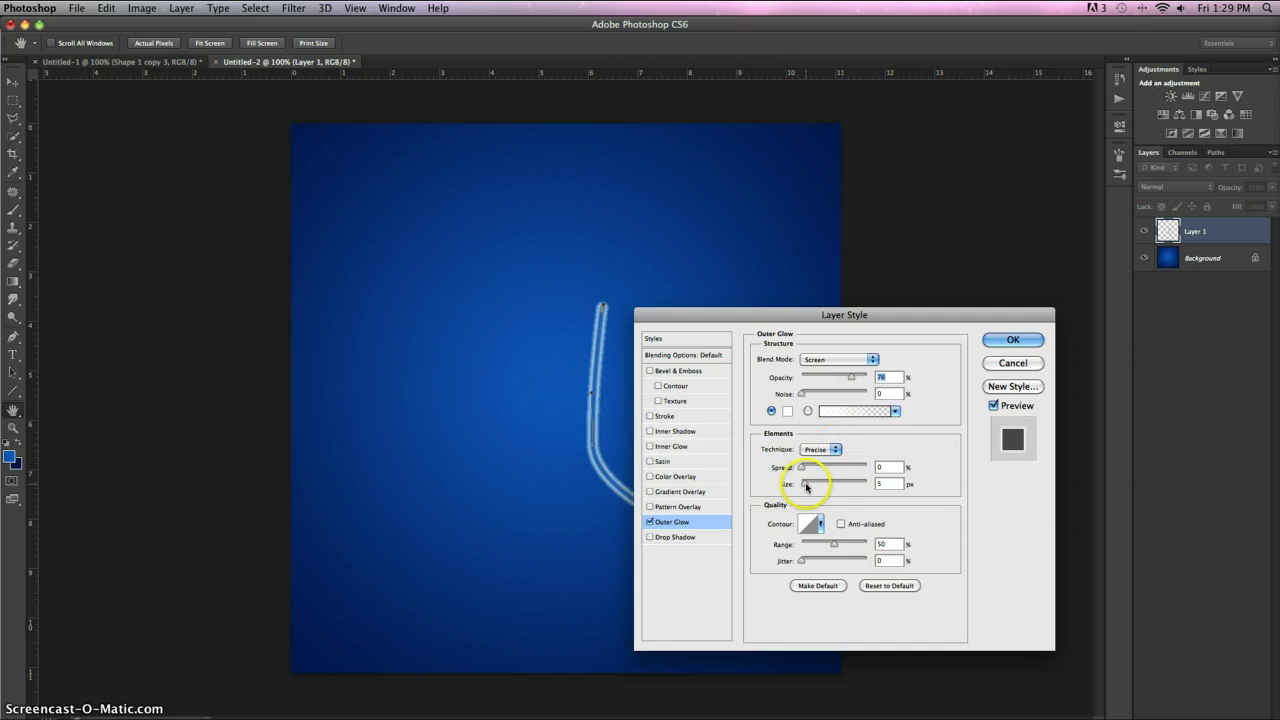
drag(807, 484, 804, 487)
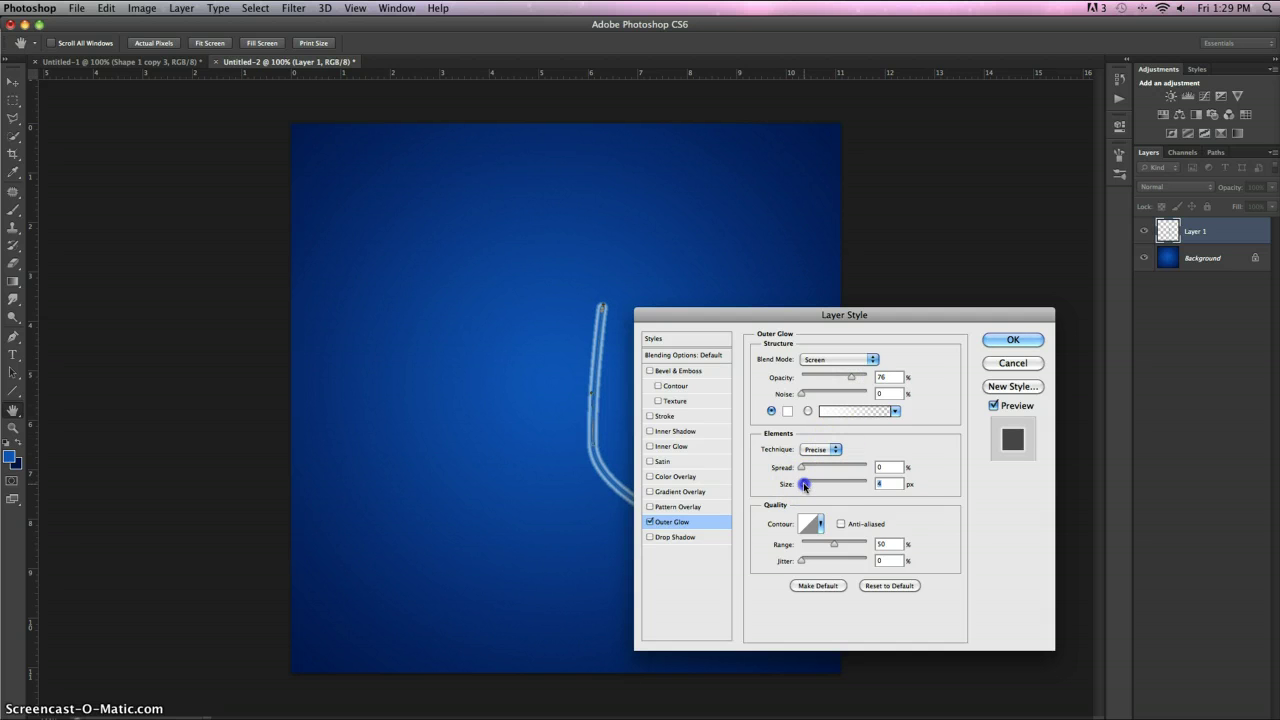
click(1012, 340)
Distort the stroked curve on Layer 1 with a randomized Wave filter, and return to the Untitled-1 document.
click(292, 8)
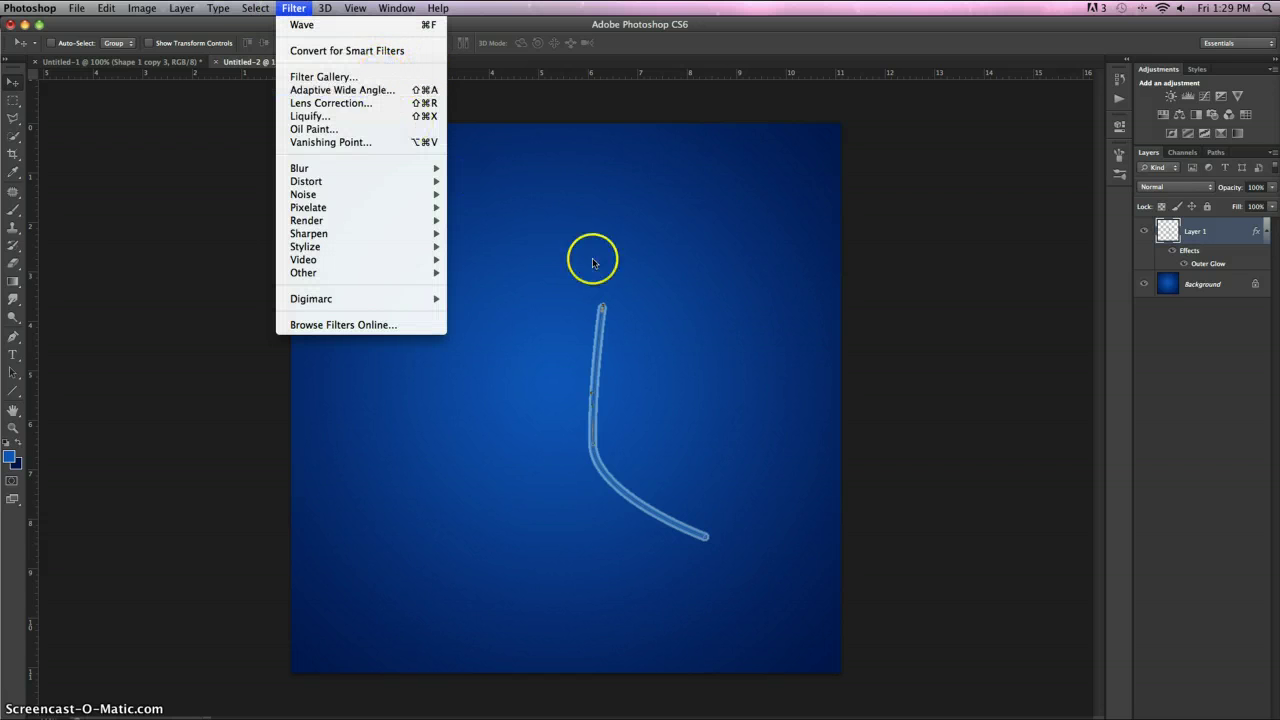
mouse_move(337, 226)
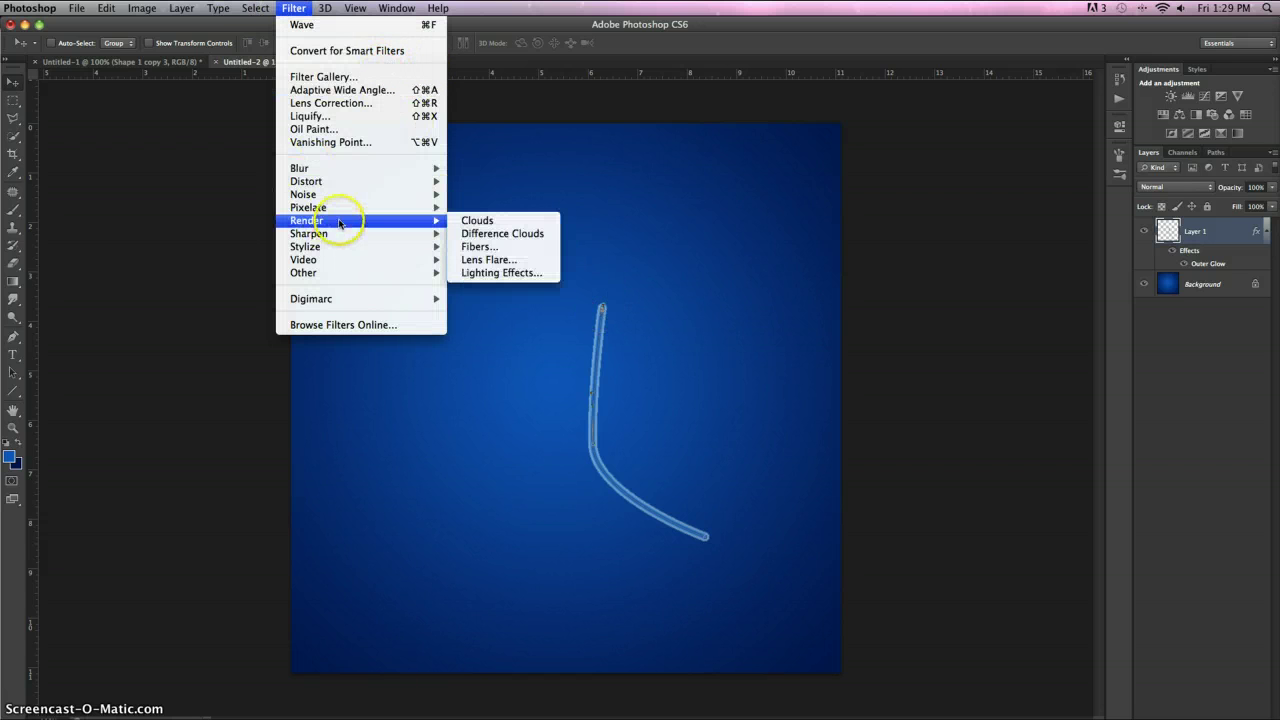
mouse_move(348, 199)
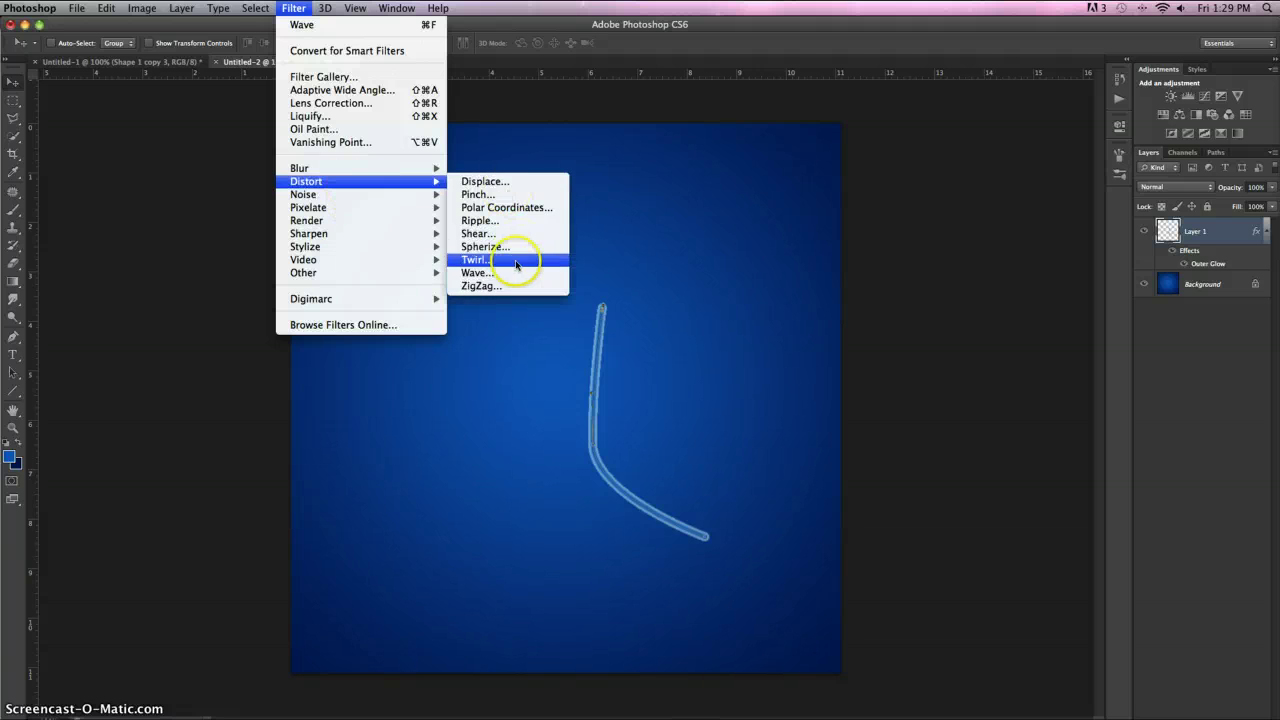
click(514, 273)
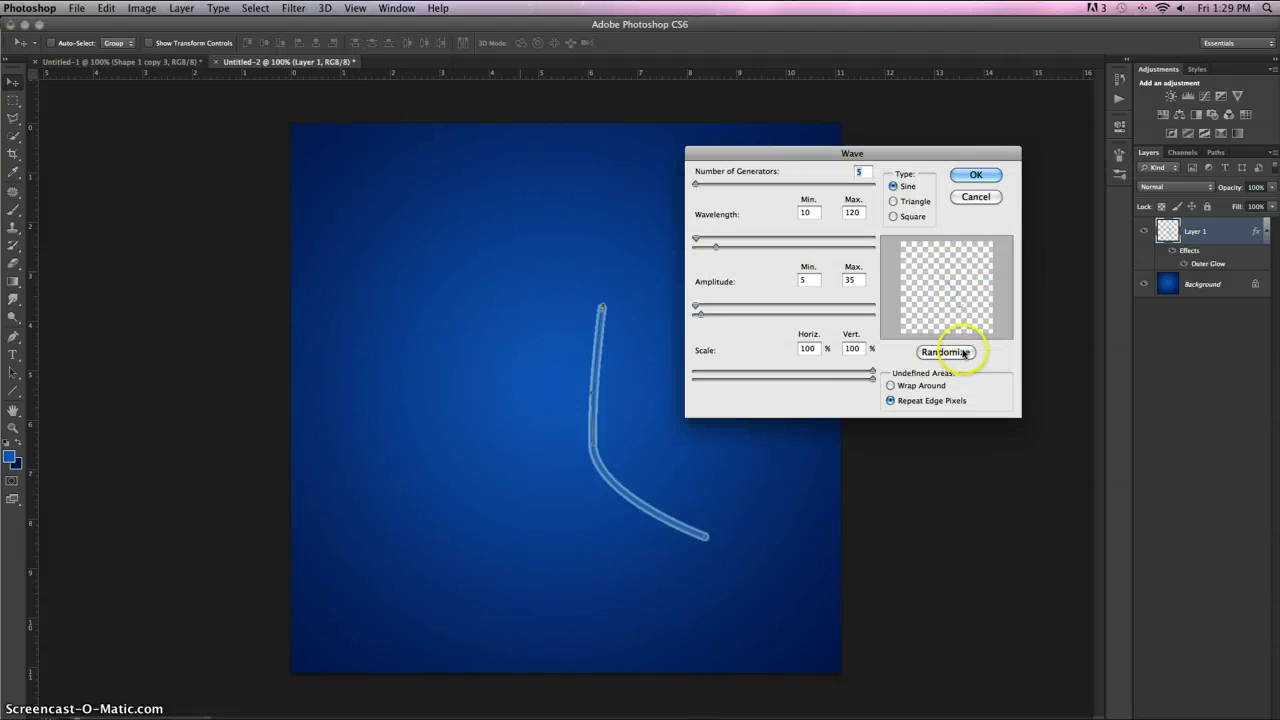
click(965, 354)
click(969, 180)
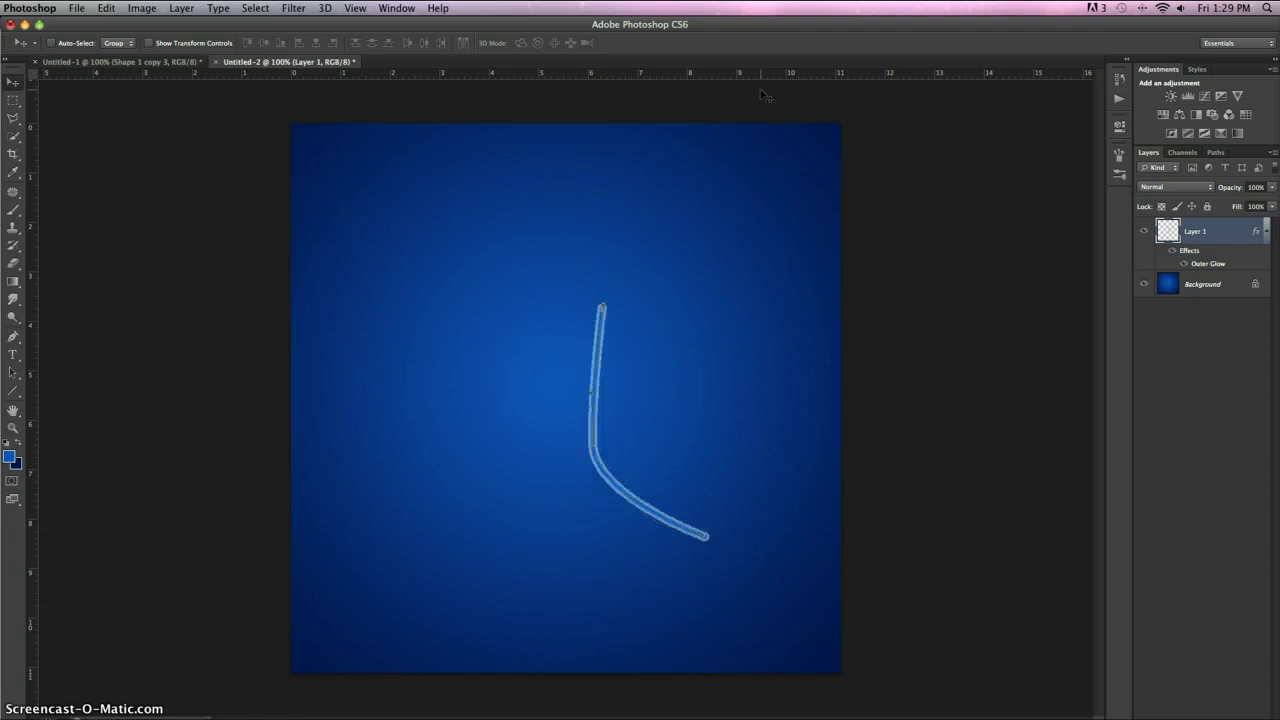
click(156, 63)
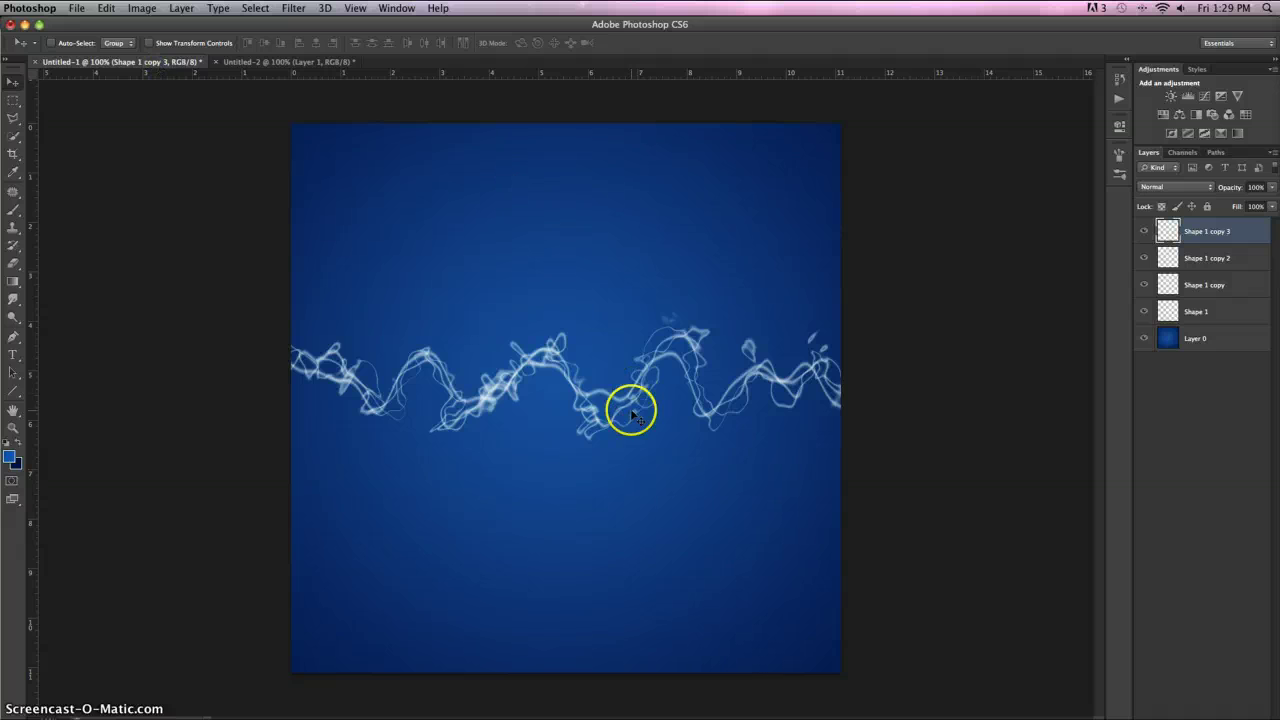